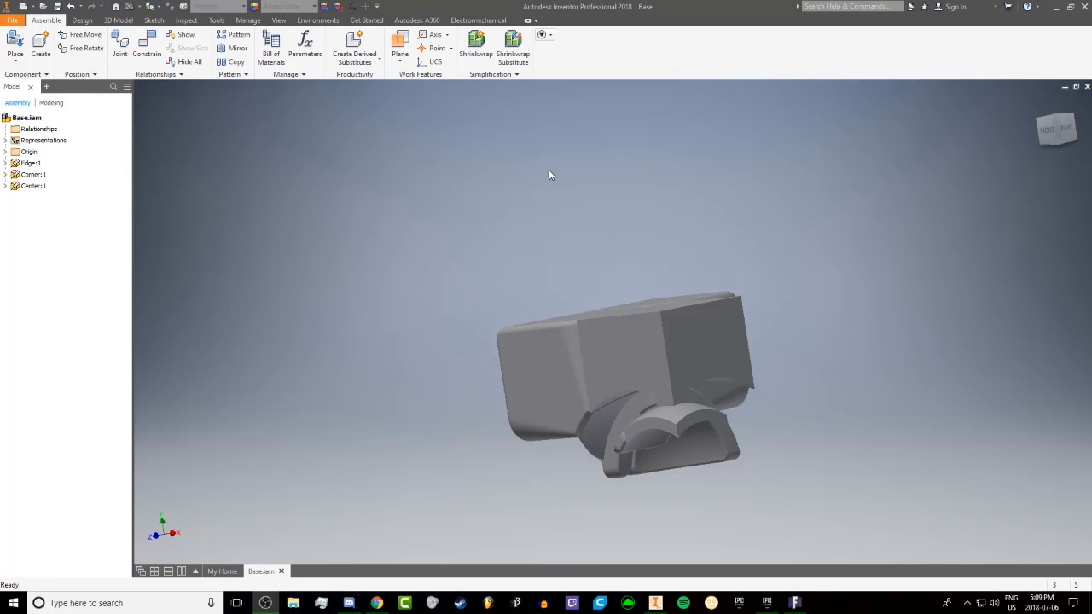
Open the Center component from the Base assembly in its own part file
shift+middle_drag(565, 259, 384, 309)
shift+middle_drag(575, 292, 669, 224)
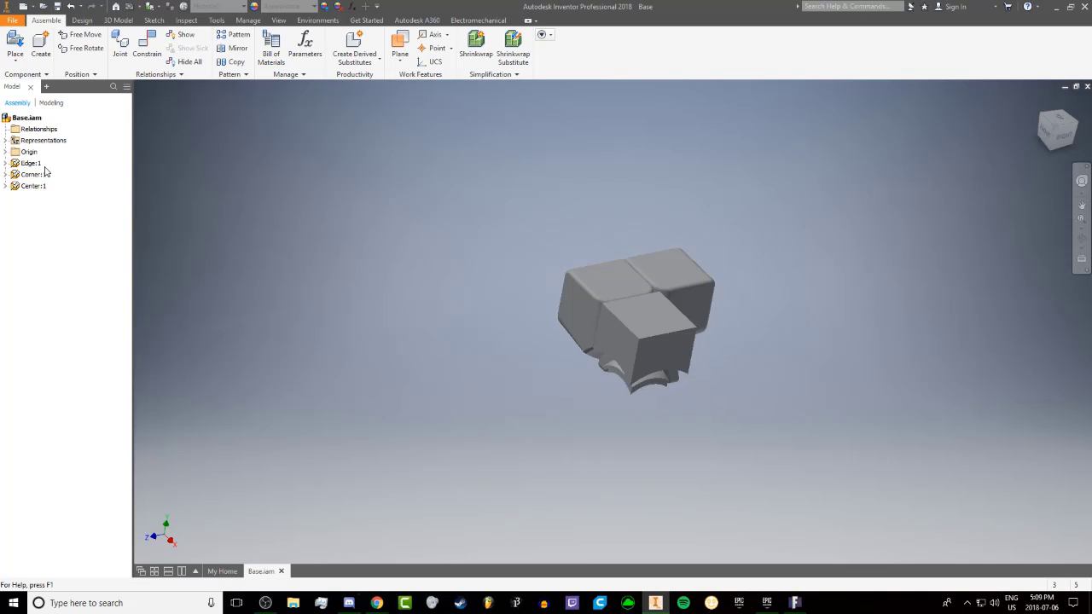
right_click(34, 187)
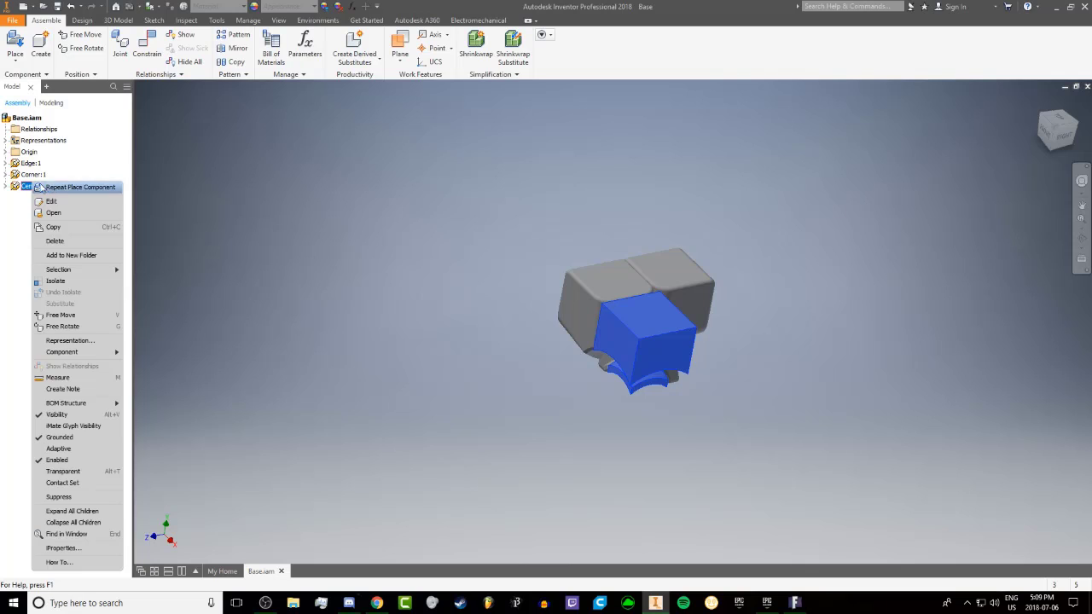
click(75, 219)
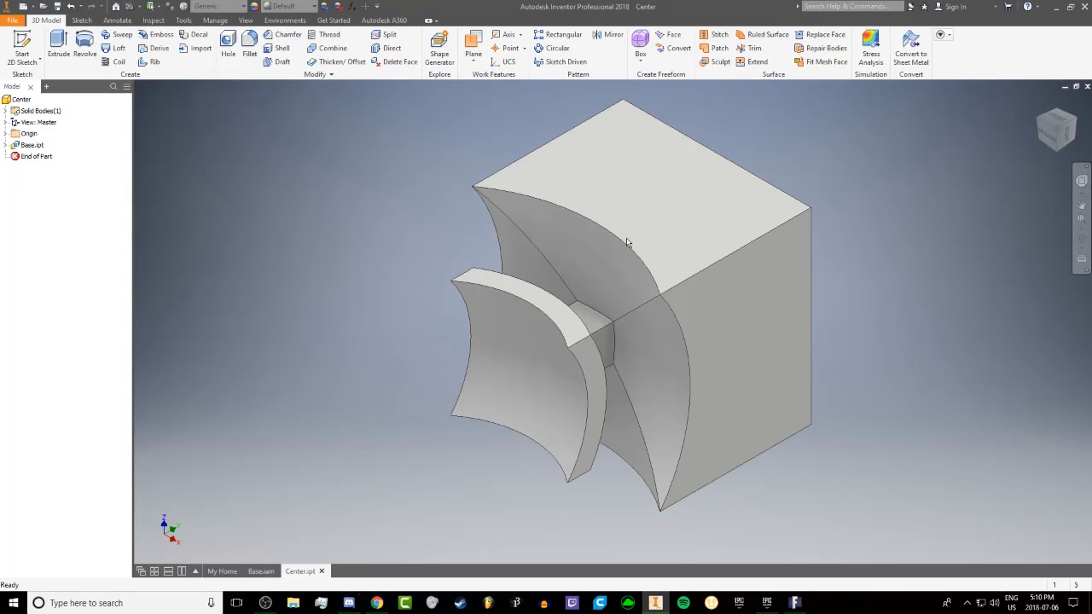
shift+middle_drag(627, 244, 638, 173)
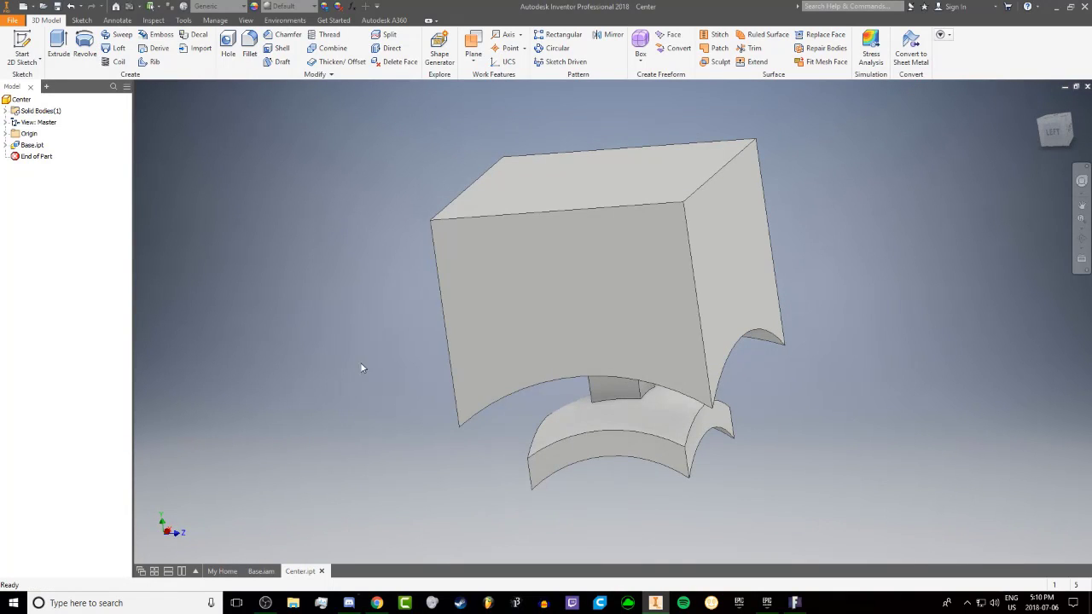
shift+middle_drag(154, 292, 424, 273)
scroll(424, 273, up, 4)
Start a constant-radius fillet and examine the Center block from several sides, comparing it with the neighbouring parts in the Base assembly
click(250, 48)
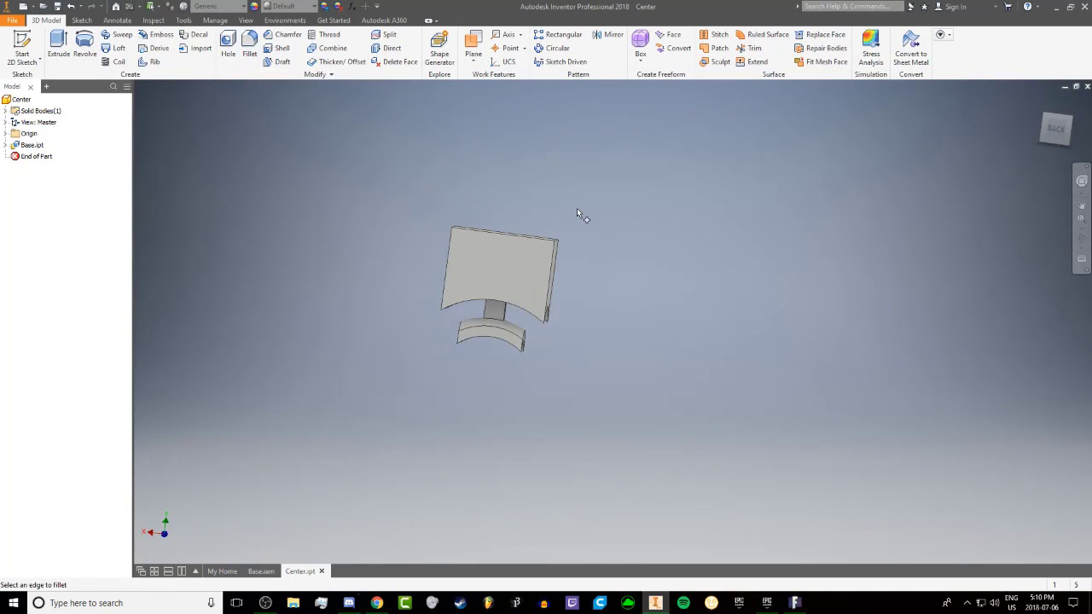
shift+middle_drag(578, 212, 730, 226)
drag(847, 204, 715, 152)
shift+middle_drag(276, 240, 449, 214)
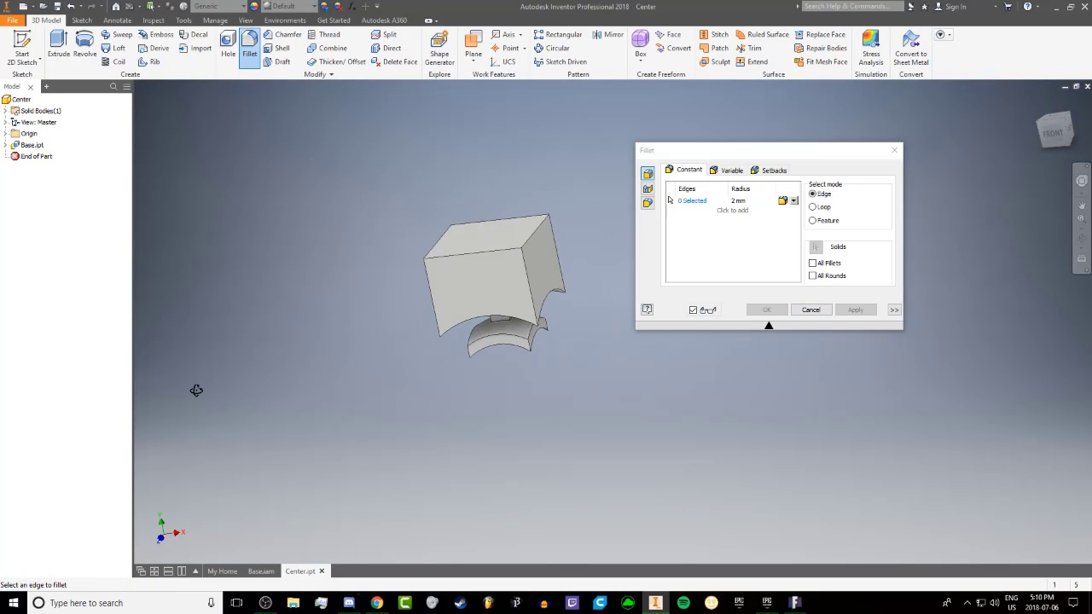
shift+middle_drag(196, 390, 645, 357)
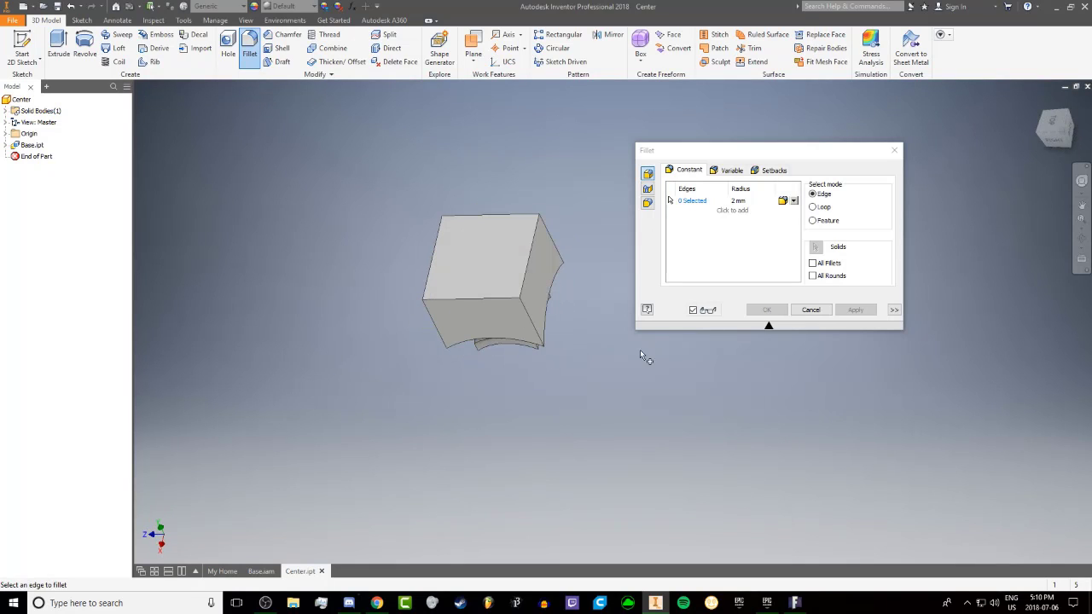
shift+middle_drag(287, 318, 337, 322)
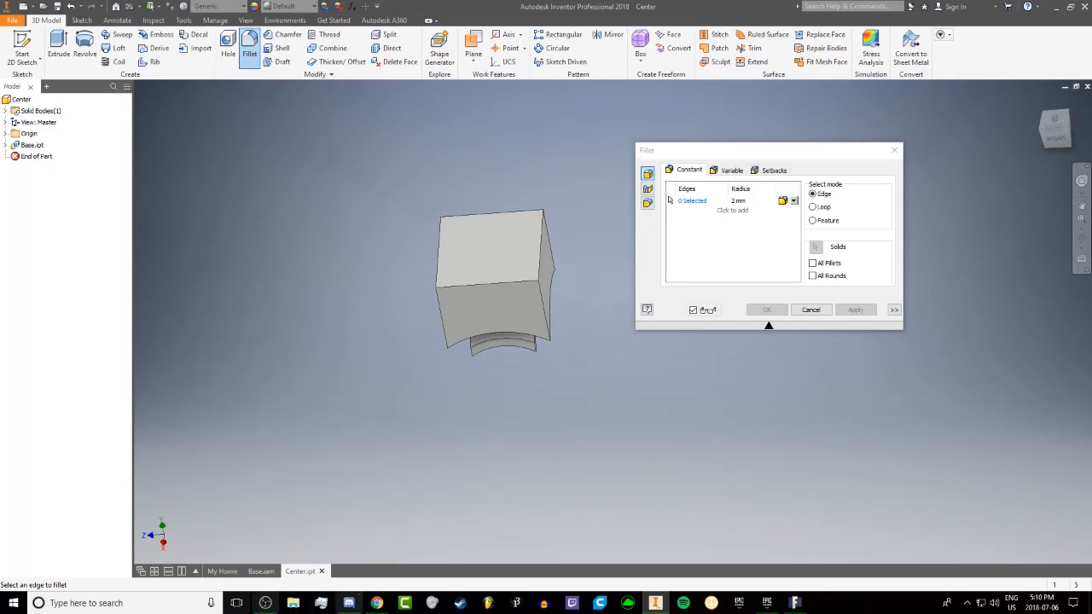
shift+middle_drag(299, 392, 252, 478)
click(260, 571)
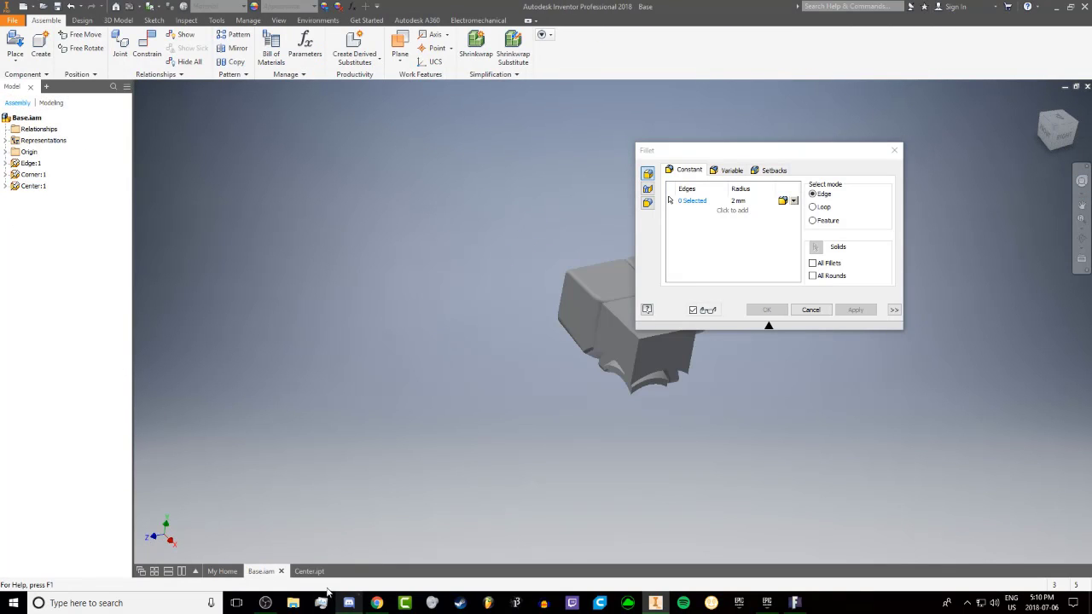
click(309, 571)
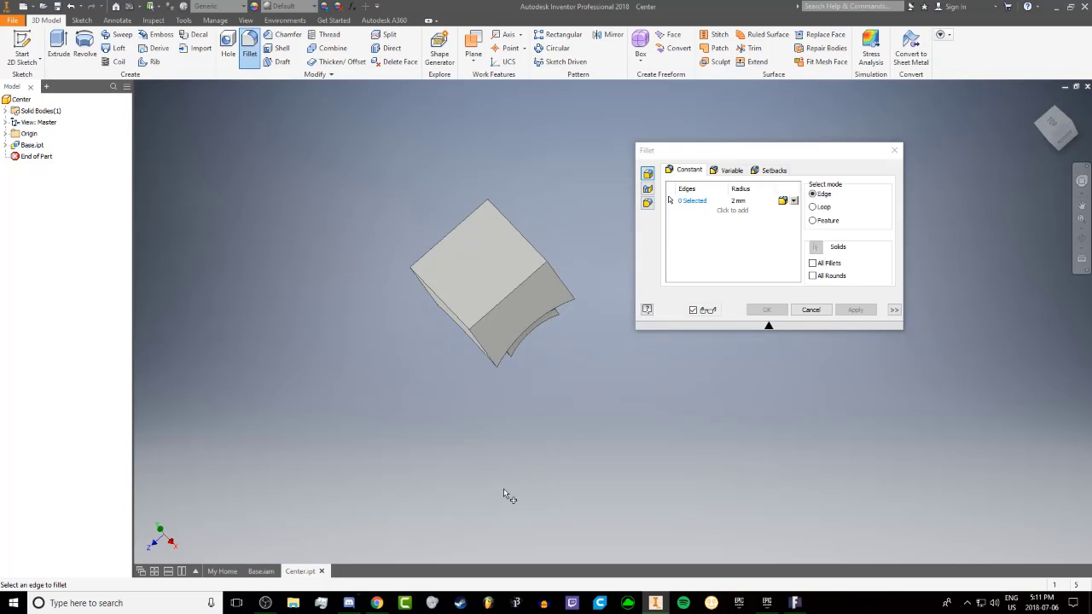
Select the block's four vertical corner edges for the fillet and set their radius to 5 mm
mouse_move(415, 258)
shift+middle_down()
mouse_move(656, 258)
mouse_move(419, 279)
mouse_move(517, 302)
mouse_move(515, 316)
mouse_move(432, 202)
mouse_move(592, 244)
mouse_move(324, 205)
mouse_move(367, 191)
mouse_move(419, 224)
mouse_move(419, 270)
shift+middle_up()
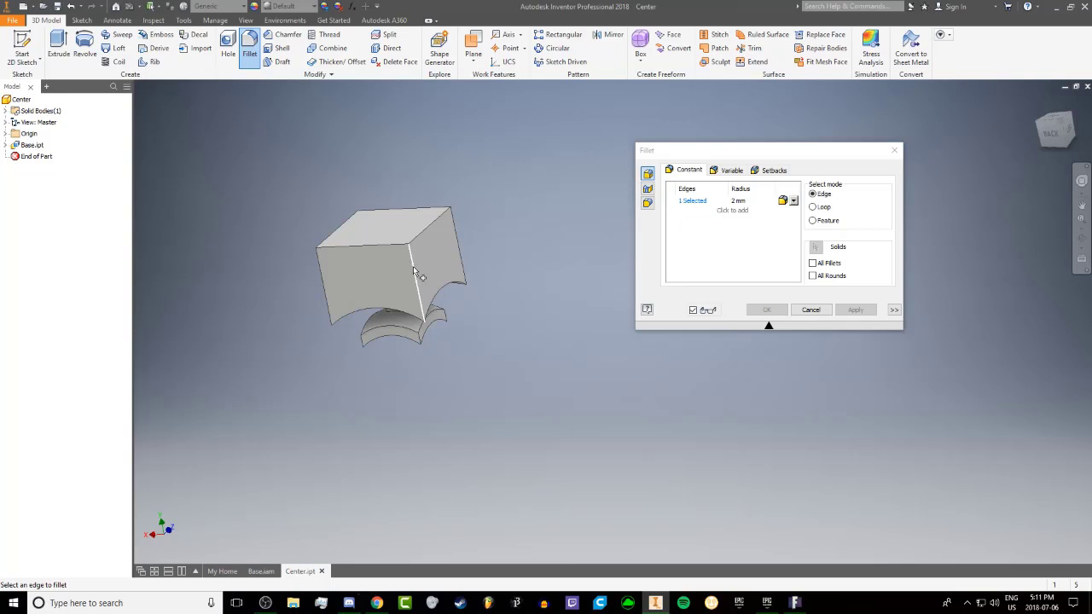
click(322, 277)
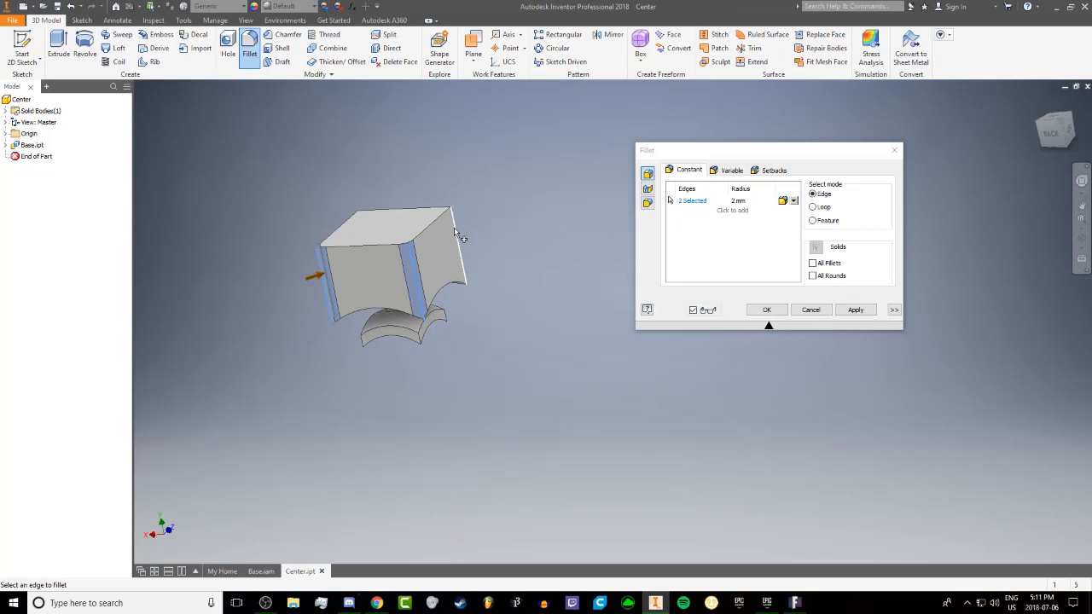
click(454, 232)
shift+middle_drag(361, 244, 316, 239)
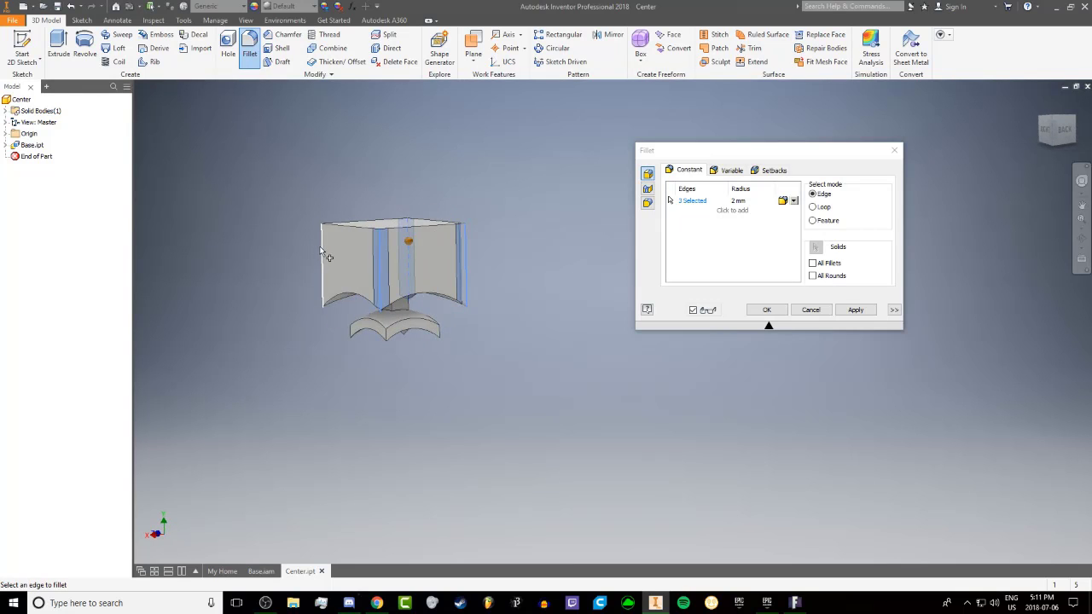
click(323, 256)
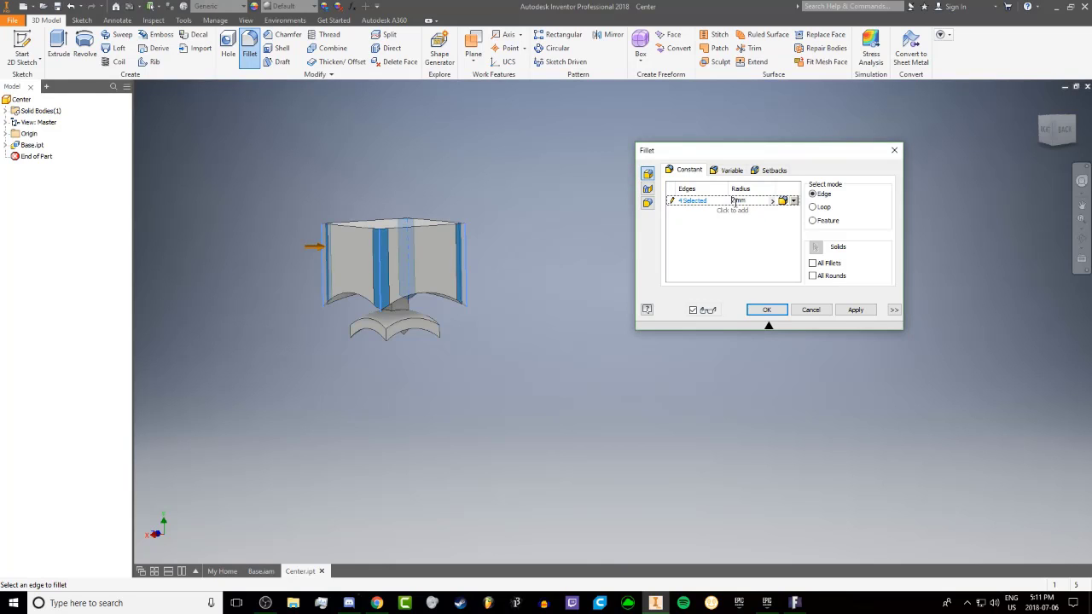
text(4)
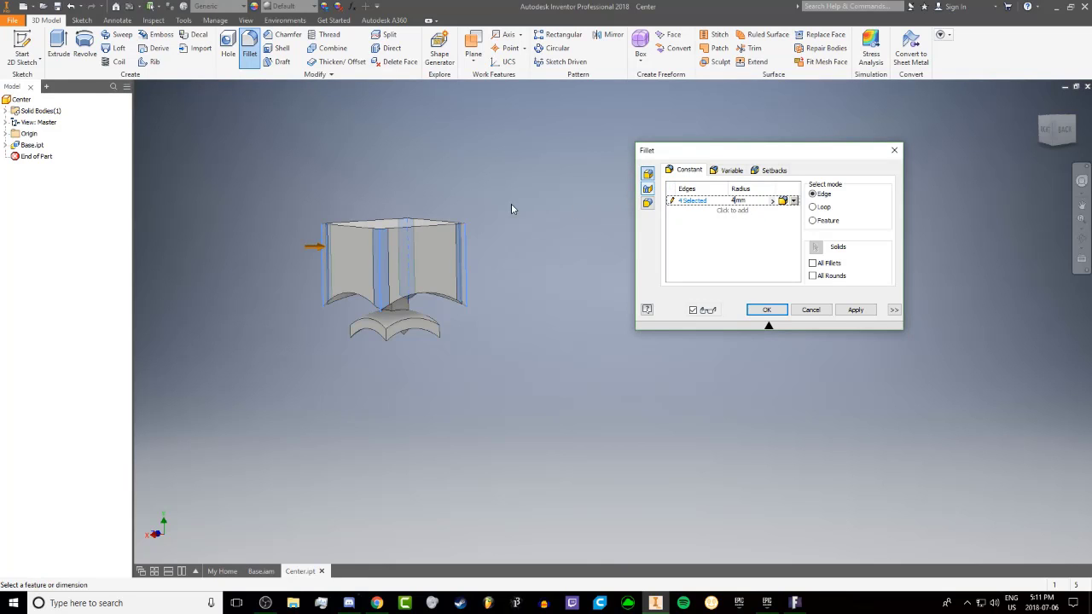
shift+middle_drag(395, 217, 391, 283)
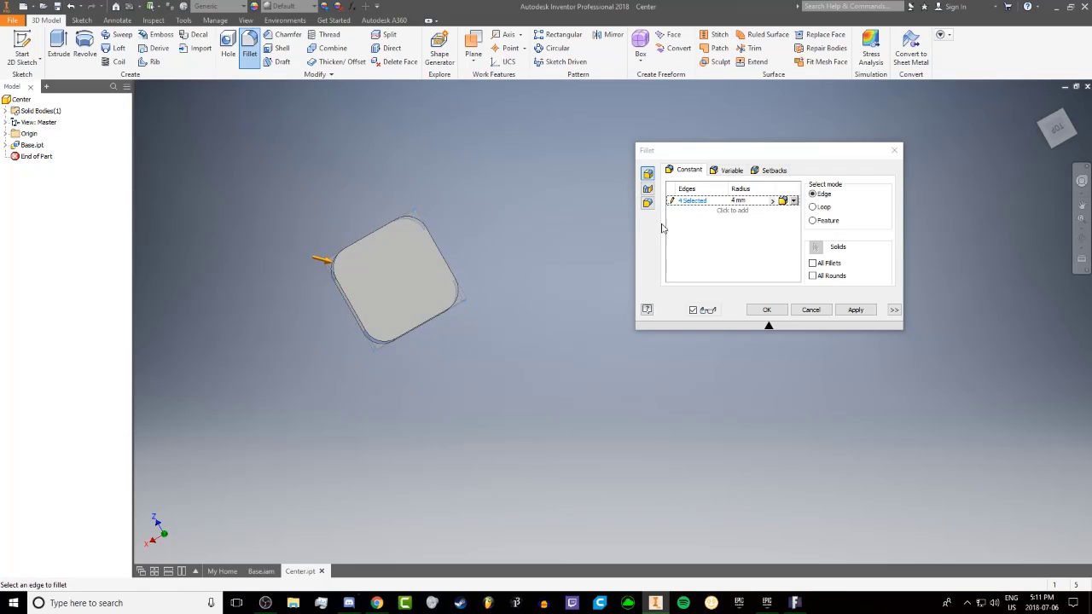
click(732, 210)
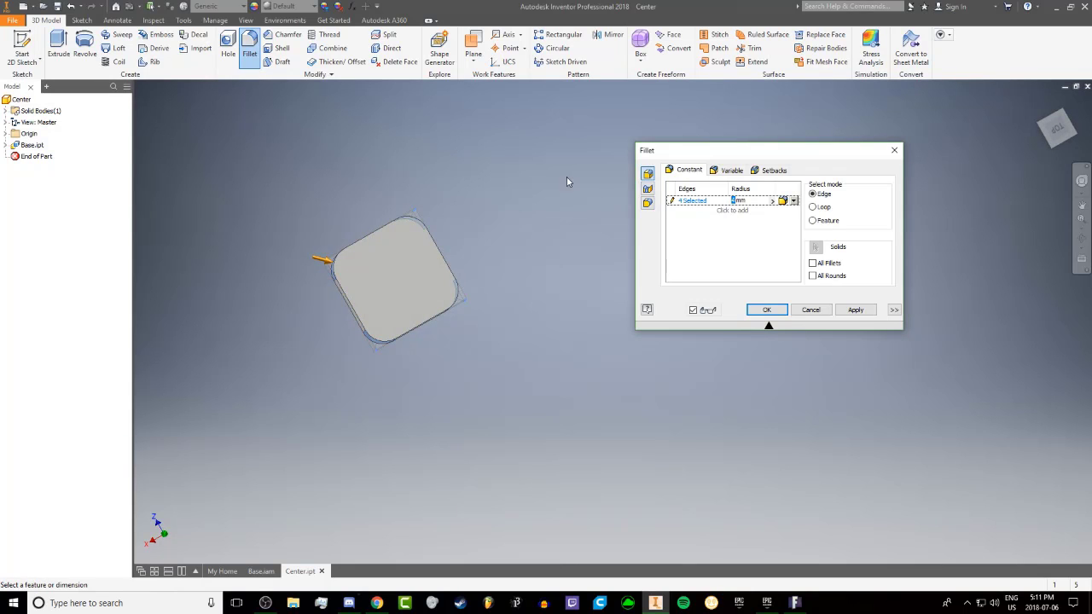
shift+middle_drag(452, 183, 550, 189)
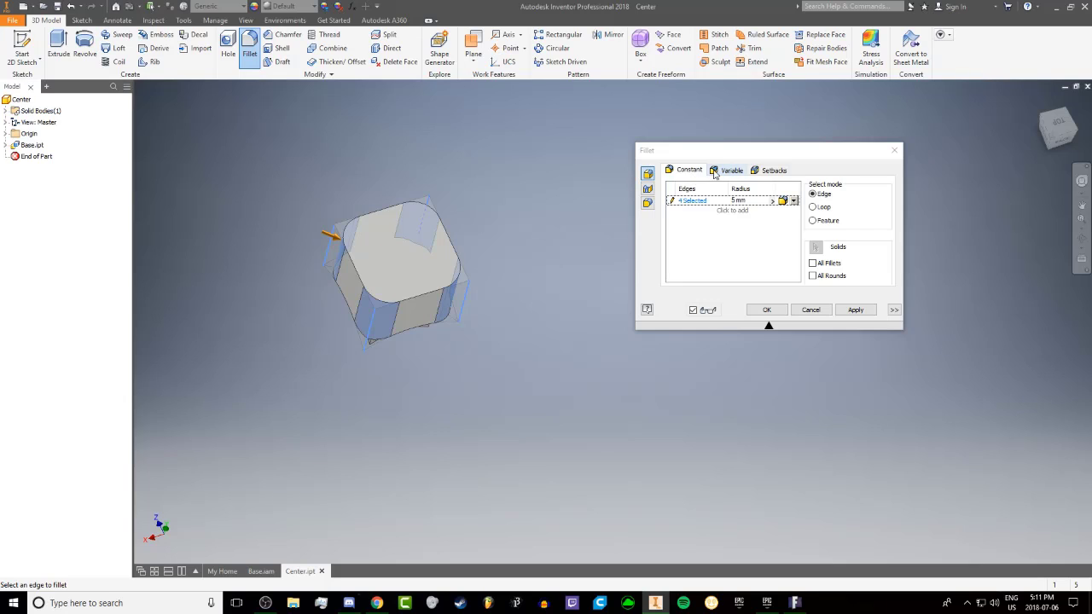
Add a second fillet set of 1 mm on the four edges around the block's flat outer face
click(739, 211)
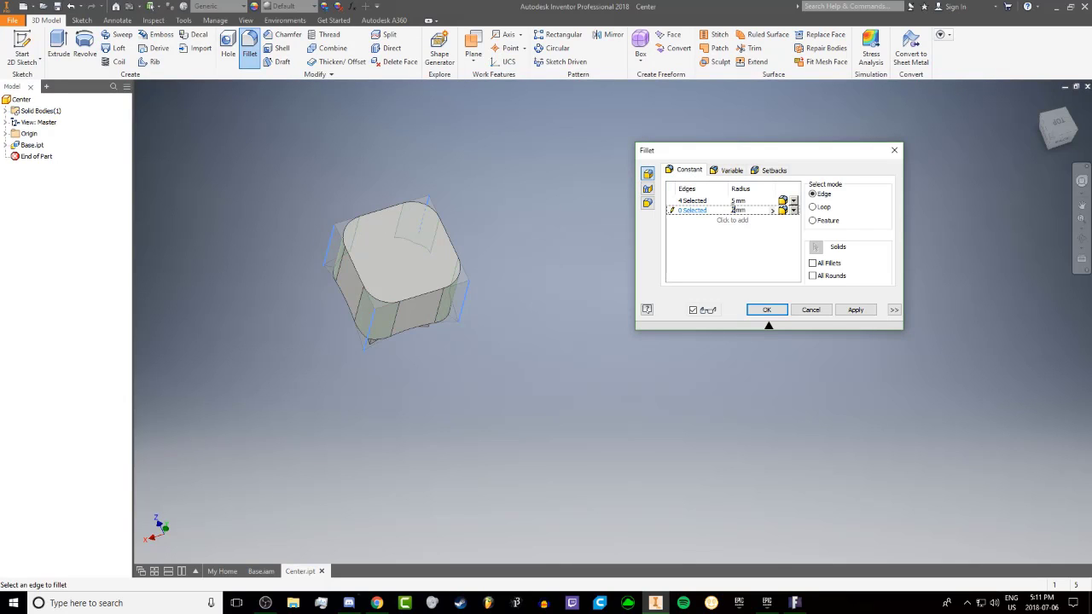
click(399, 208)
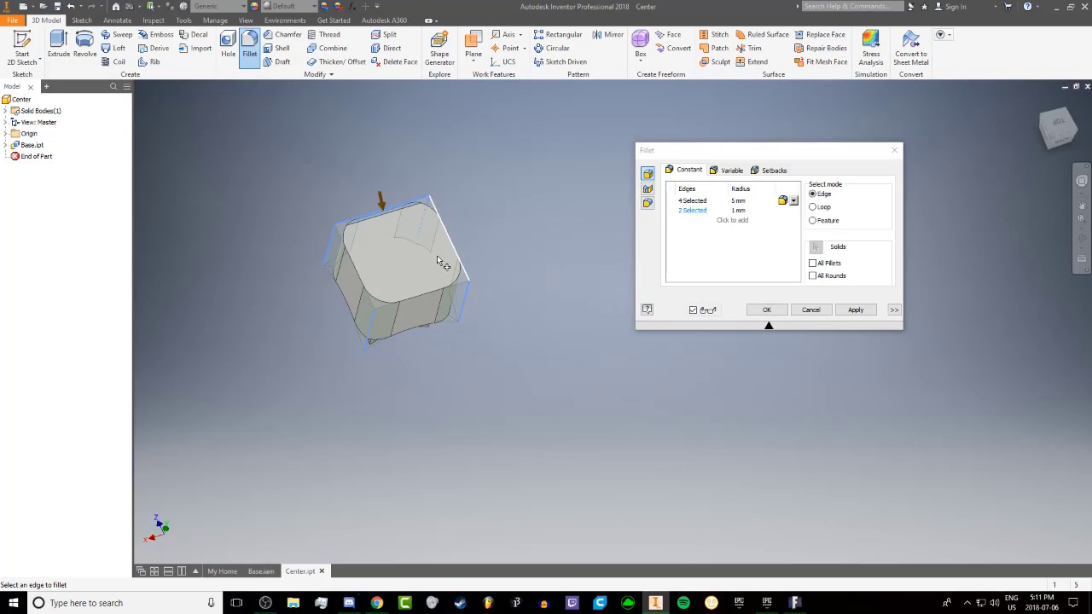
click(413, 297)
click(369, 290)
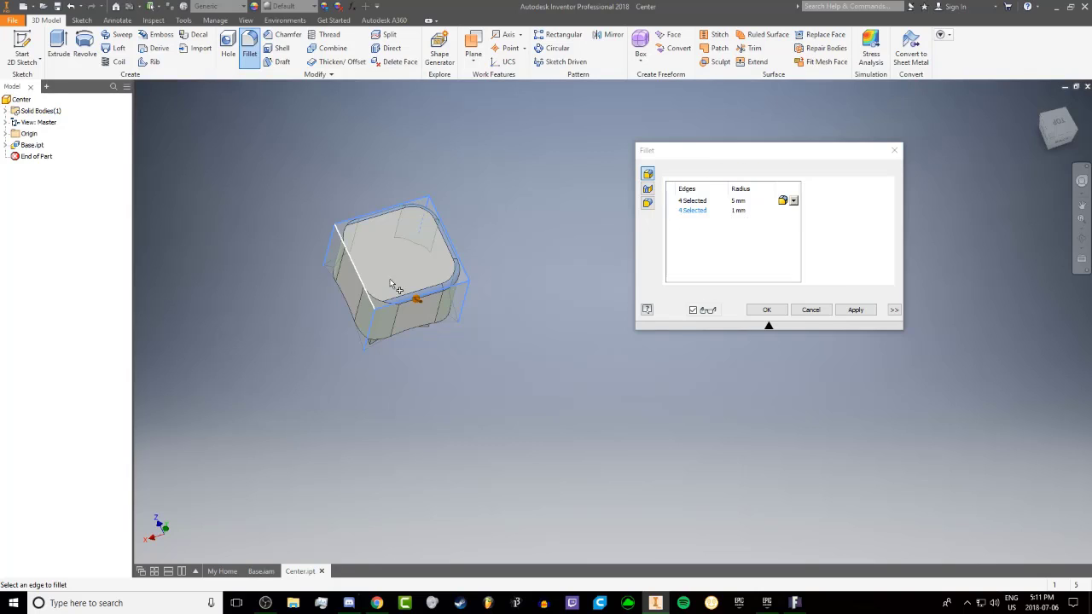
shift+middle_drag(431, 266, 455, 249)
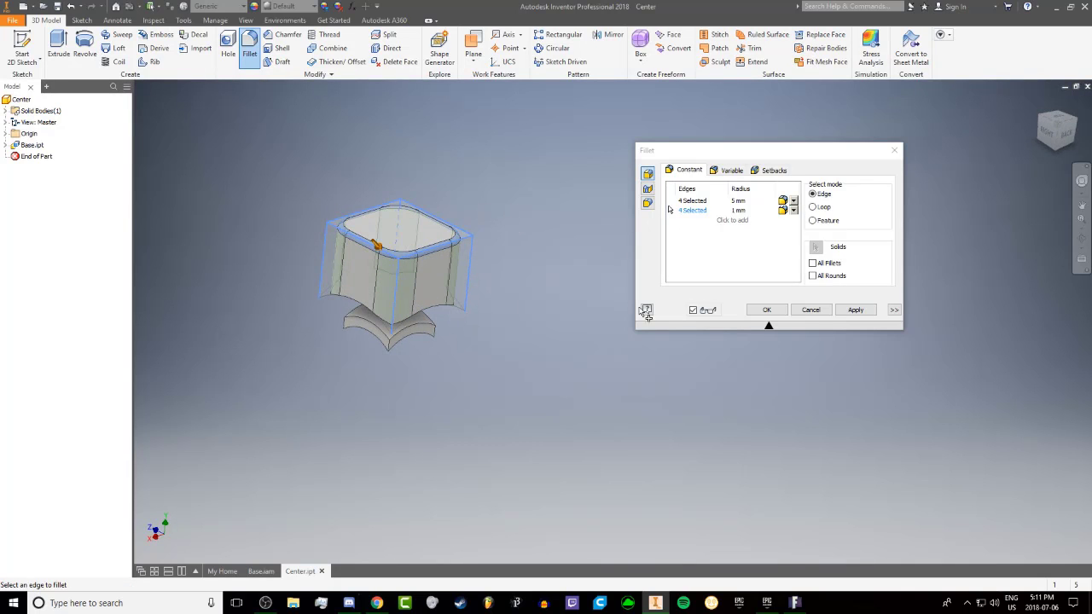
Add a third fillet set of .75 mm on the four underside edges between the curved faces and apply all the fillets
shift+middle_drag(435, 295, 407, 271)
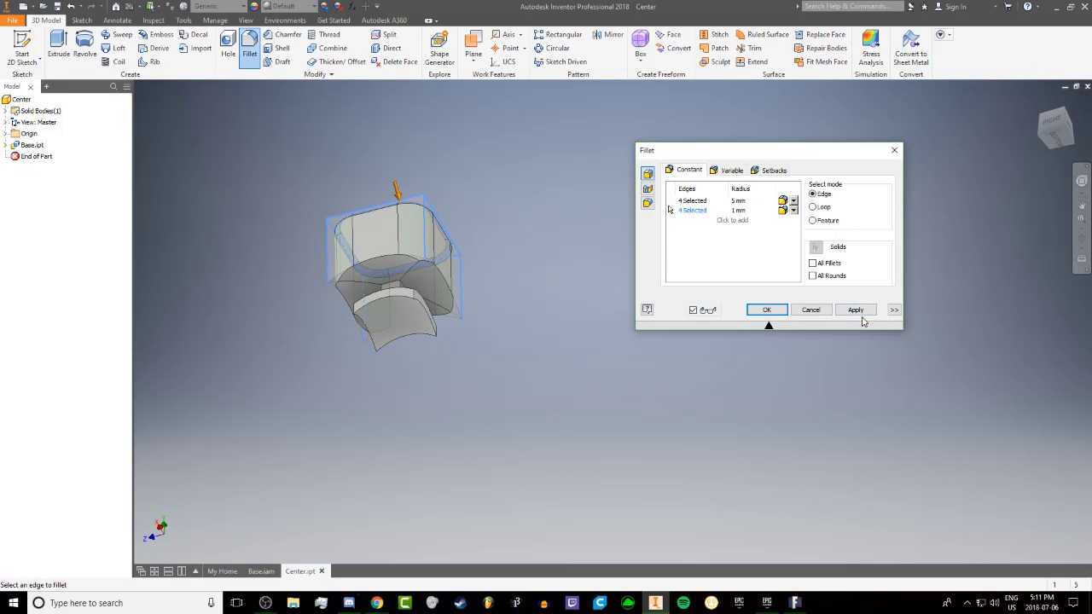
click(736, 221)
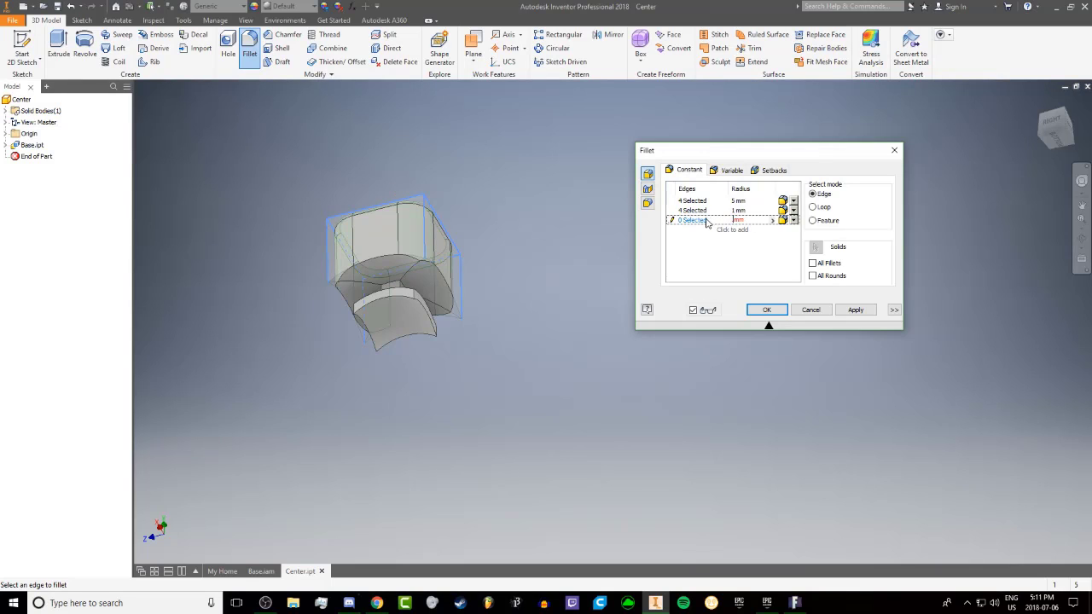
click(414, 273)
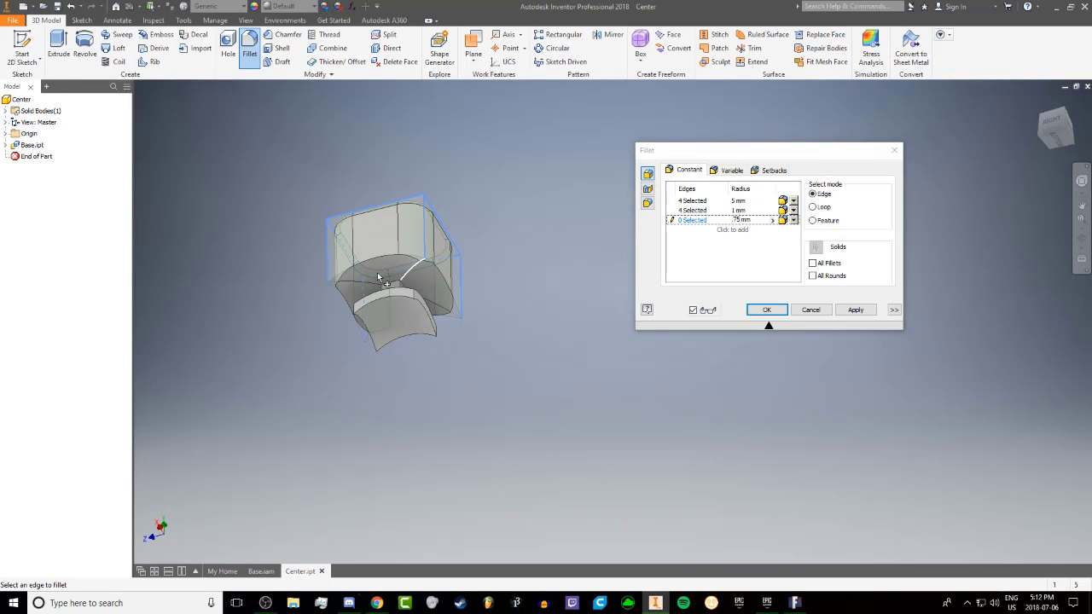
click(348, 287)
shift+middle_drag(407, 270, 455, 307)
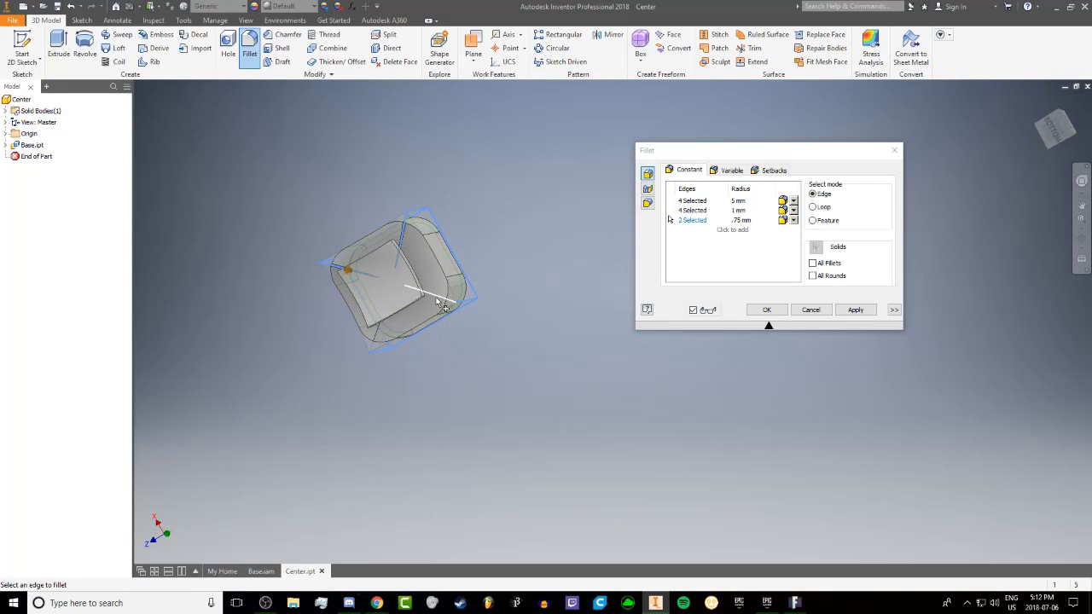
click(418, 320)
click(375, 338)
shift+middle_drag(375, 338, 688, 345)
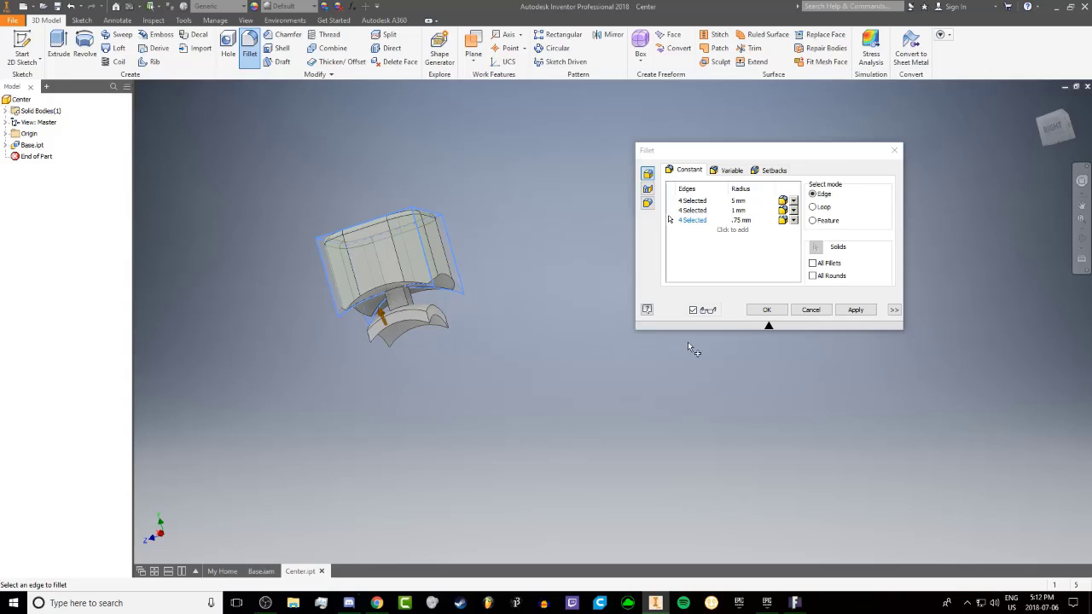
click(854, 311)
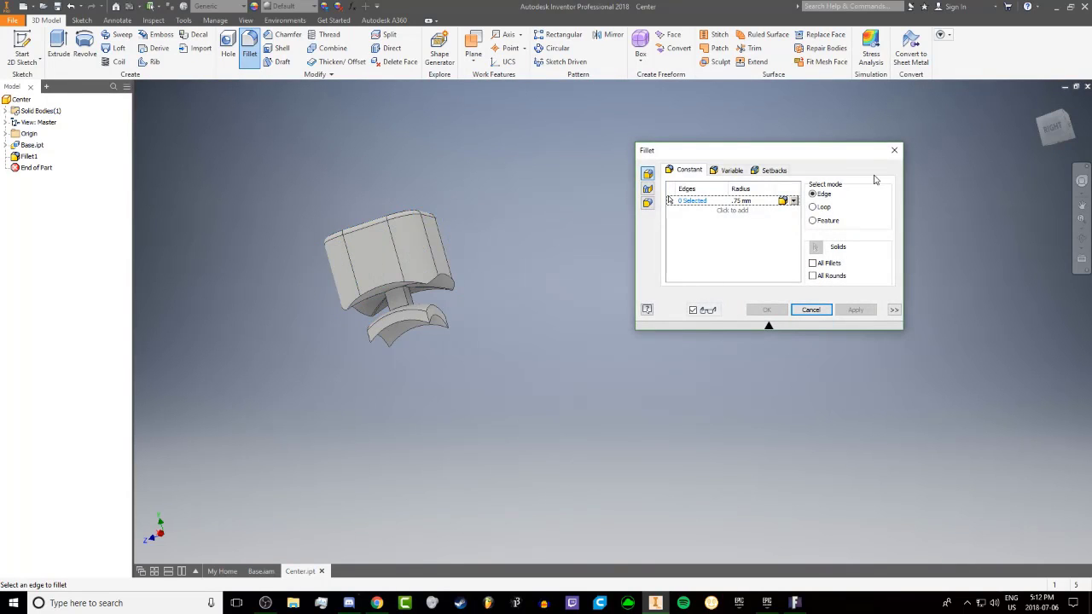
click(892, 155)
Delete all faces of the stem and curved foot beneath the Center block using Delete Face with Heal enabled
shift+middle_drag(622, 215, 441, 54)
click(400, 62)
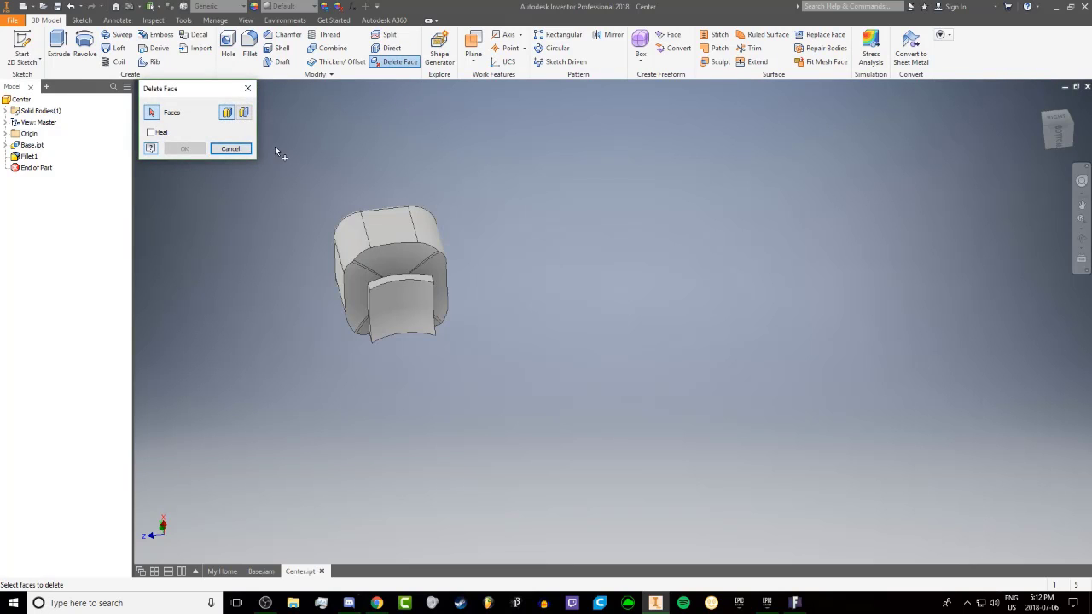
shift+middle_drag(348, 250, 383, 296)
scroll(400, 316, down, 3)
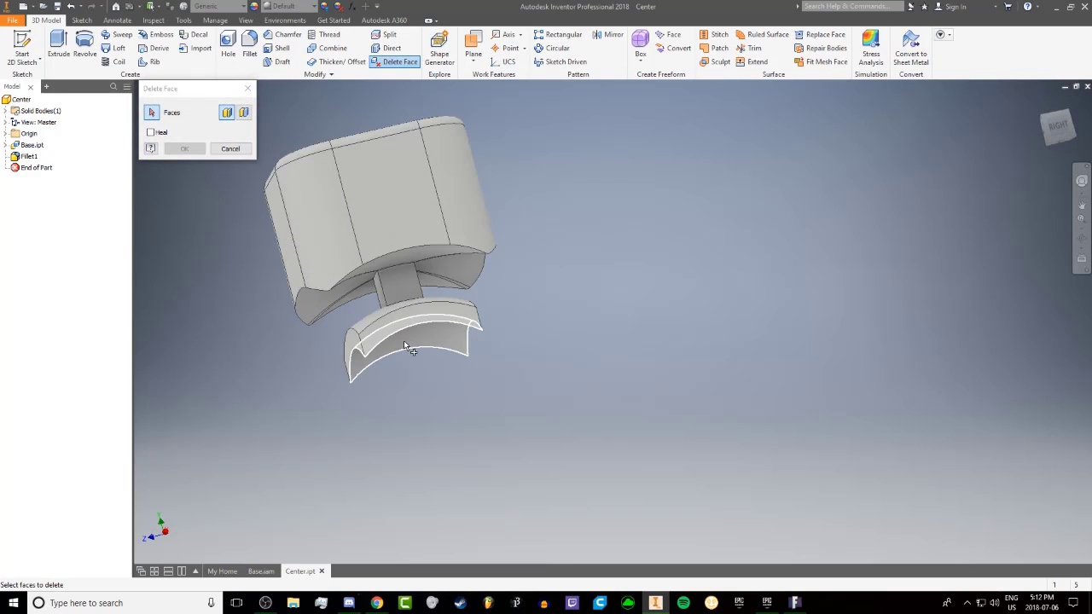
click(407, 348)
shift+middle_drag(407, 347, 447, 326)
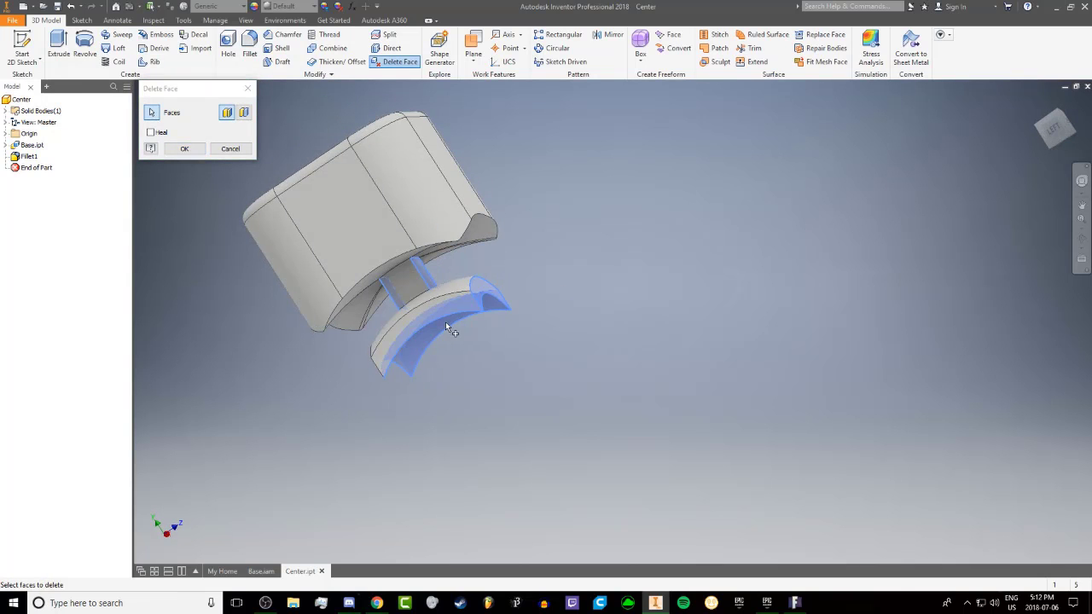
click(453, 287)
shift+middle_drag(453, 288, 344, 355)
click(405, 292)
shift+middle_drag(418, 265, 317, 316)
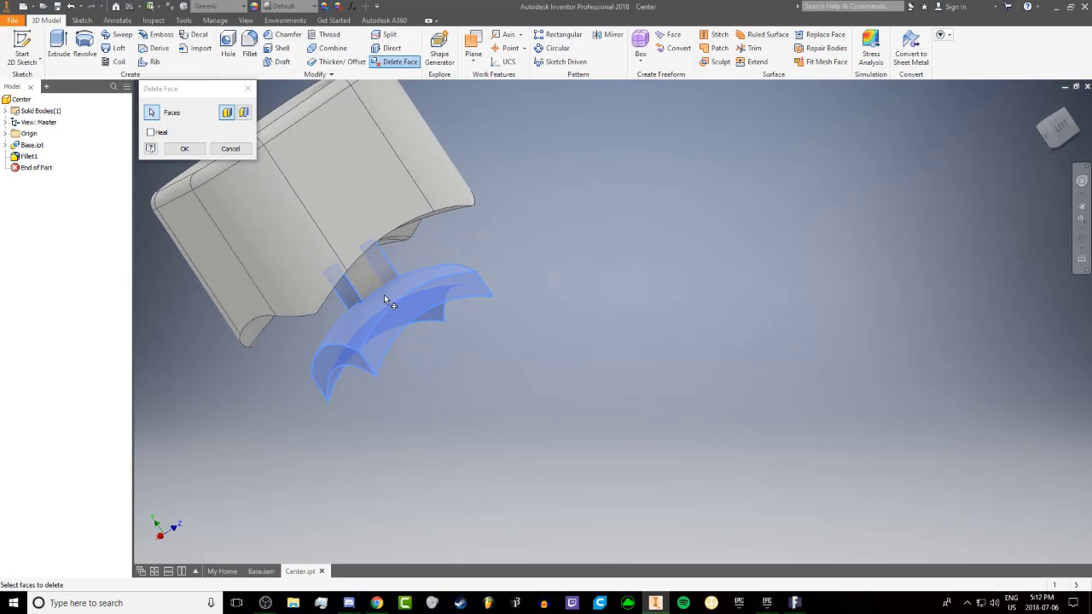
shift+middle_drag(360, 283, 321, 254)
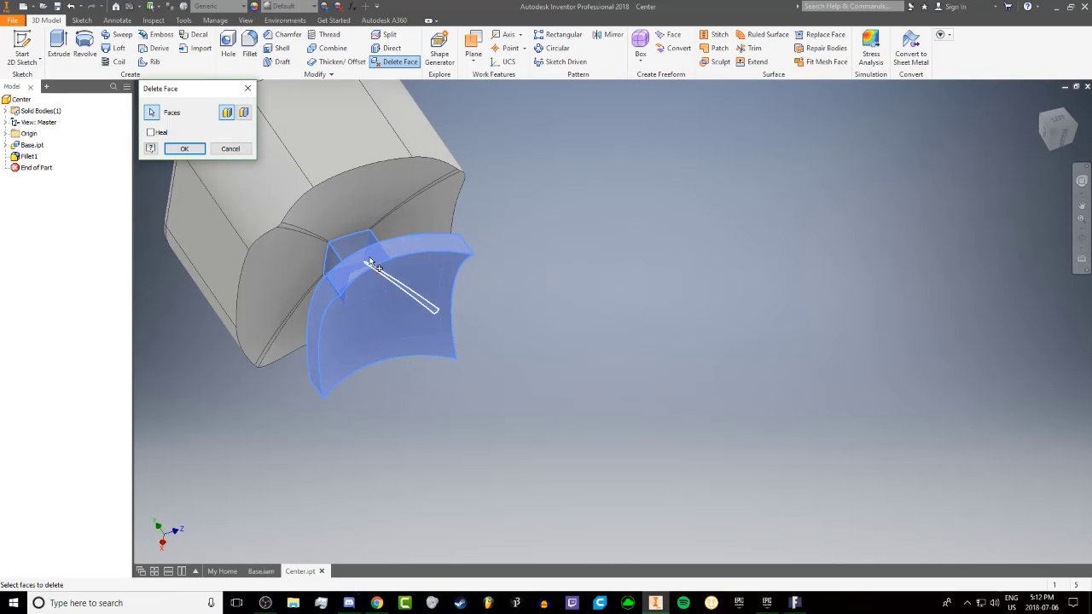
click(192, 150)
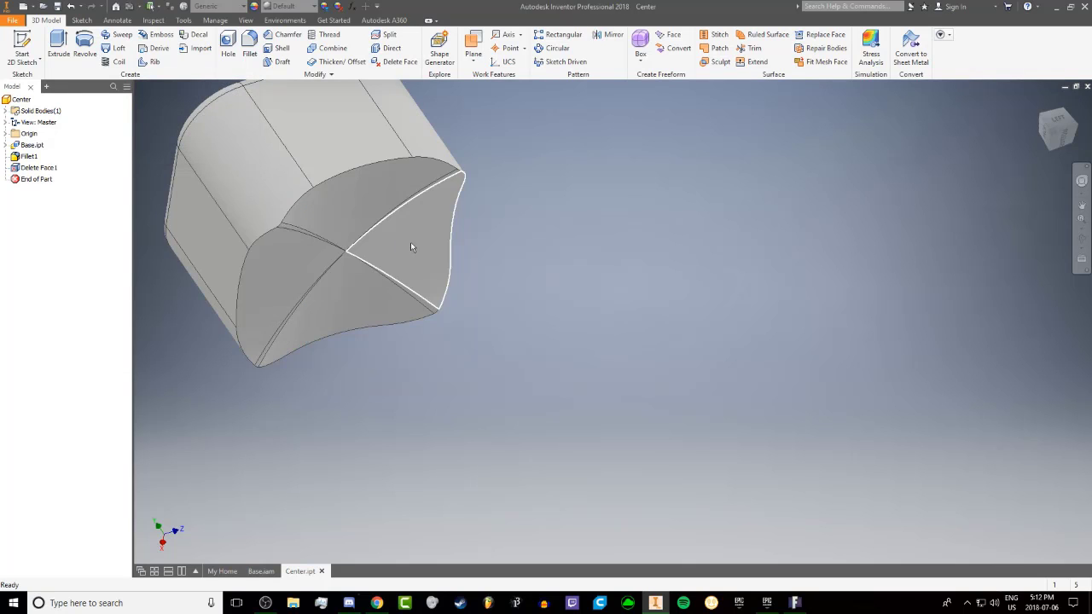
shift+middle_drag(410, 241, 375, 204)
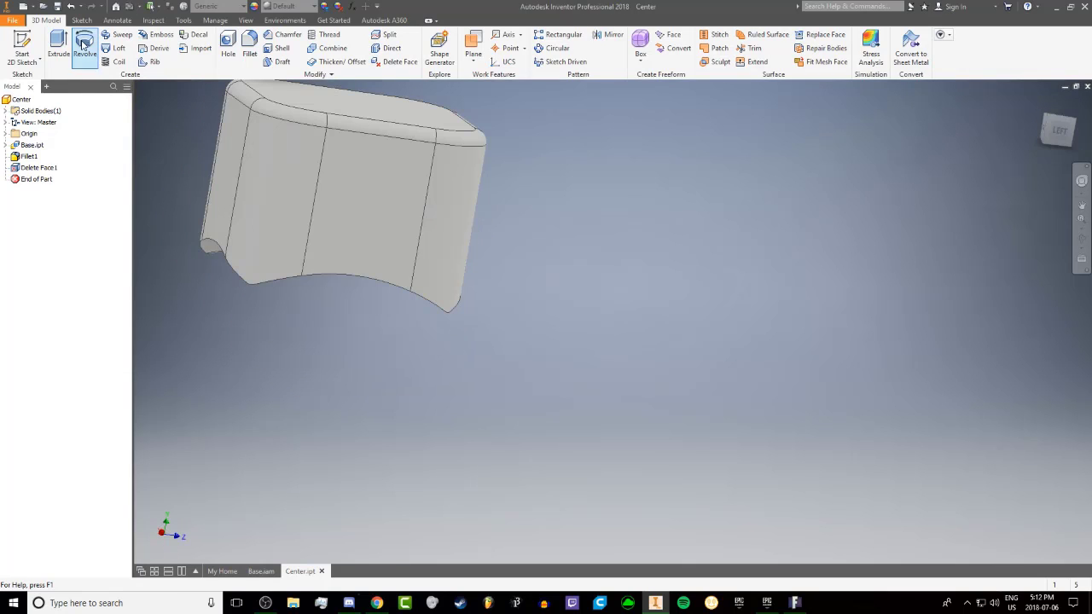
Fillet the loop of edges running around the block's curved underside
click(248, 47)
shift+middle_drag(380, 249, 373, 222)
click(406, 168)
shift+middle_drag(433, 242, 471, 246)
click(856, 310)
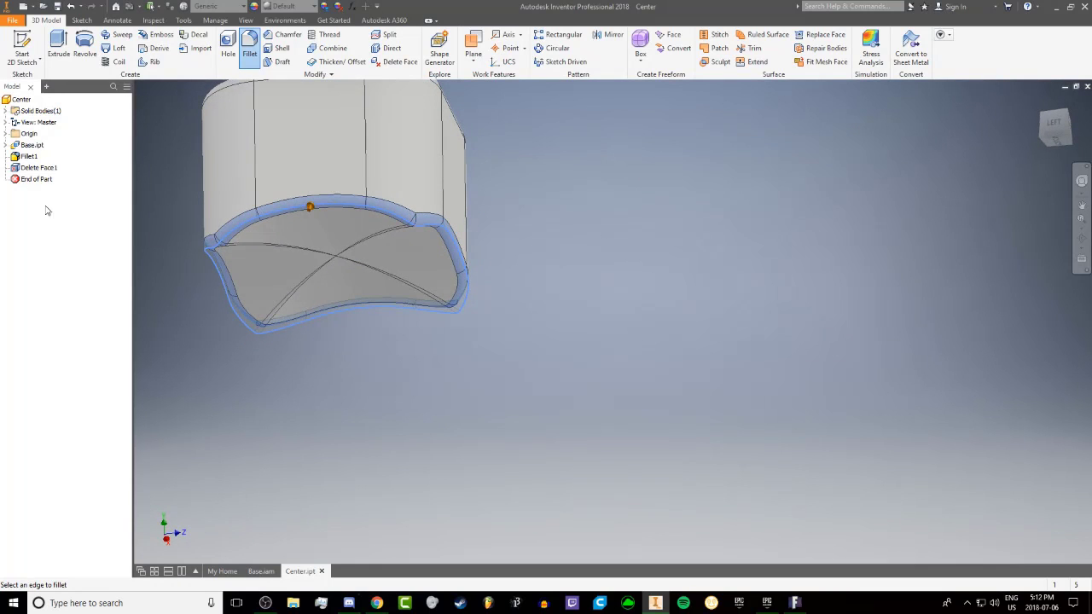
click(811, 309)
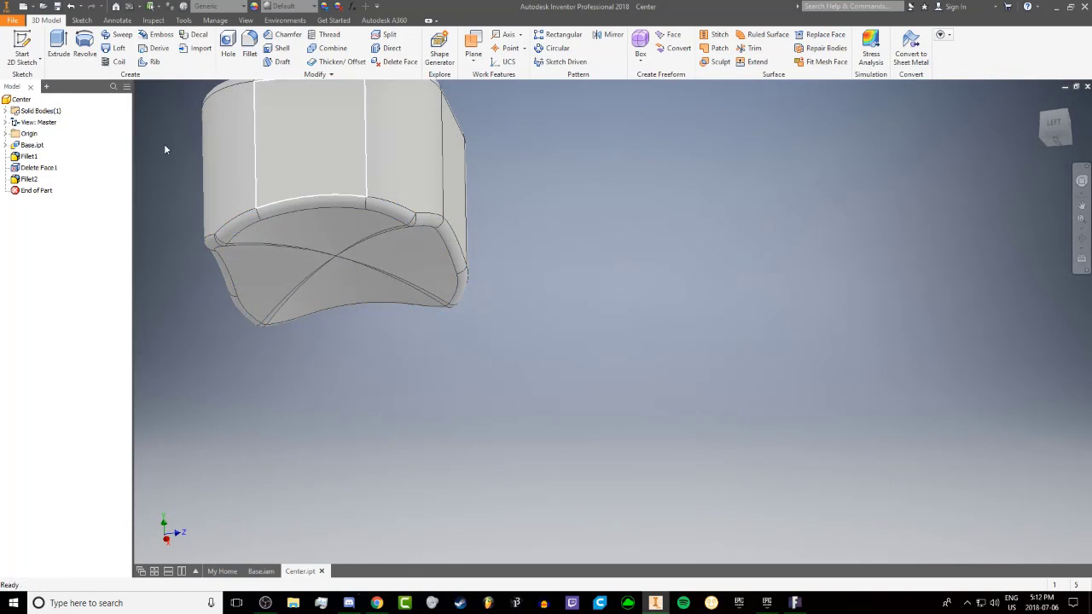
Edit the first fillet feature and set the radius of its third edge set to 1 mm
double_click(30, 157)
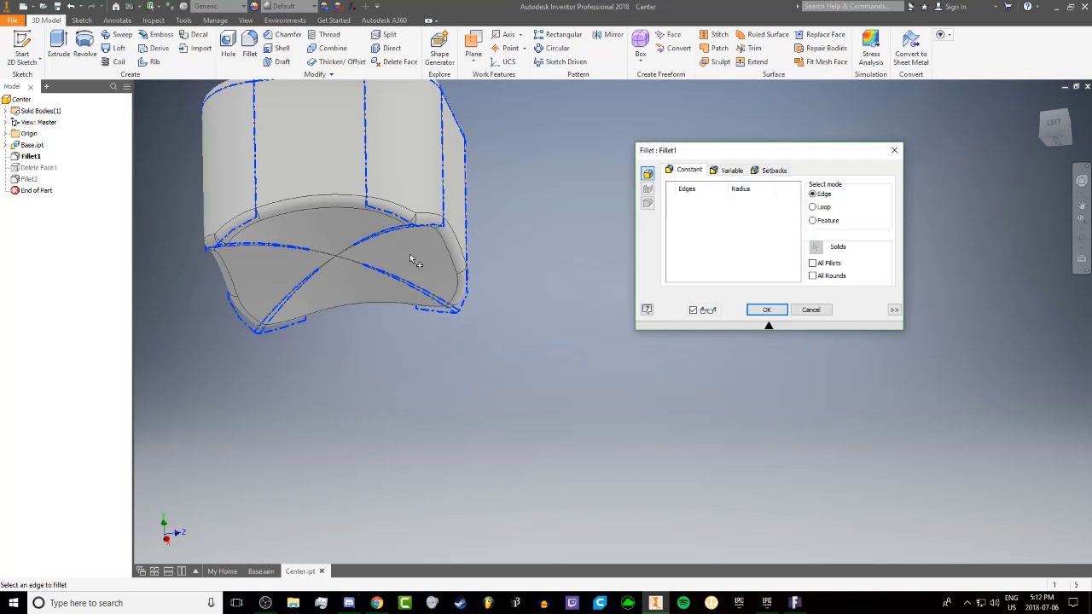
click(742, 220)
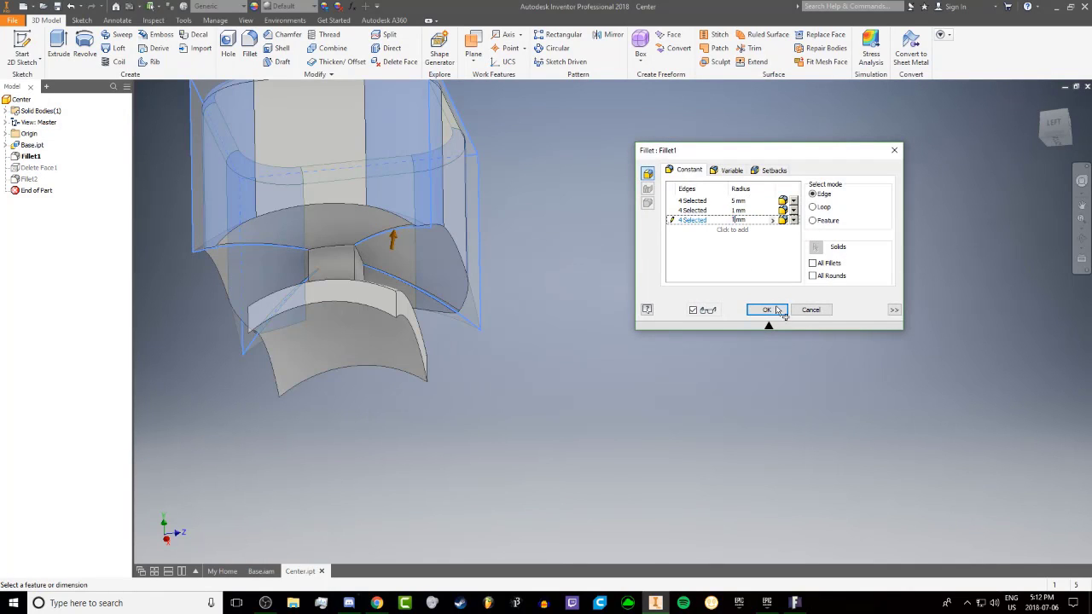
click(773, 312)
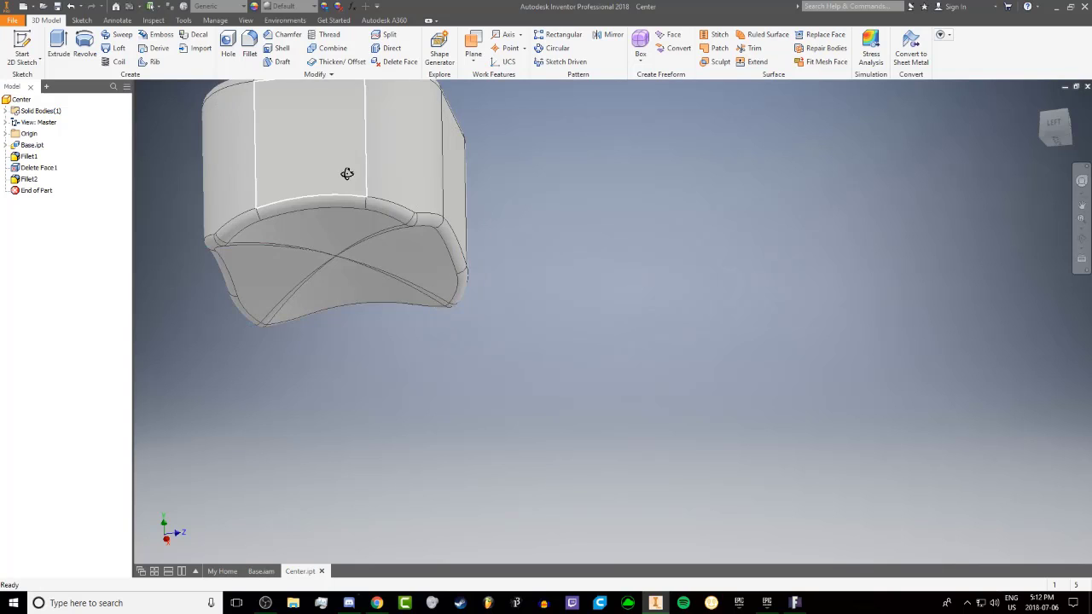
Create a work plane offset -1.5 mm from the block's flat outer face, so it cuts through the block
shift+middle_drag(348, 171, 156, 207)
scroll(414, 215, down, 3)
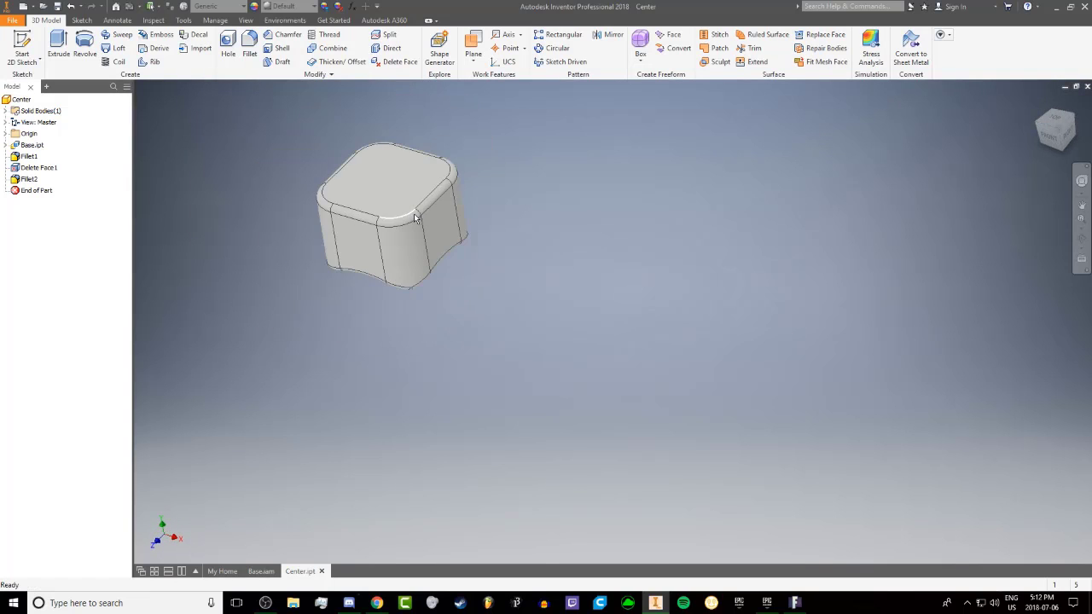
key(Home)
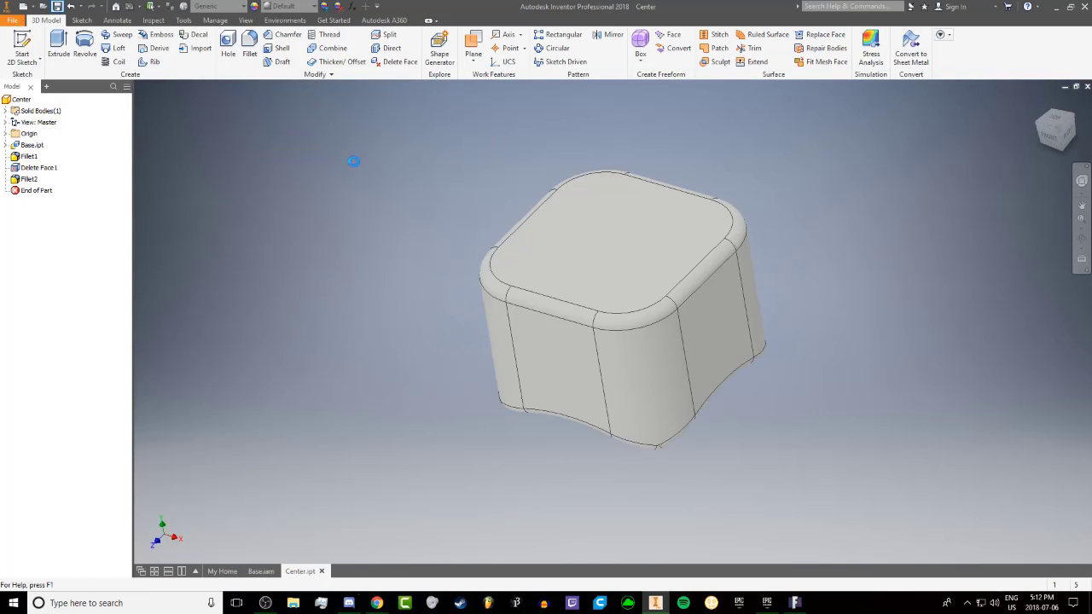
shift+middle_drag(353, 162, 358, 239)
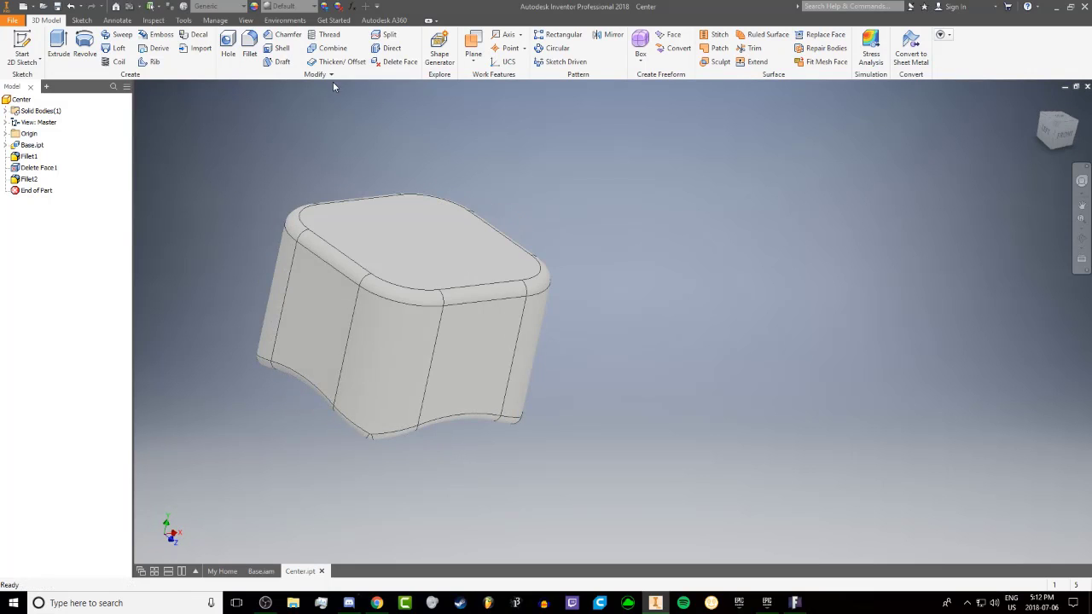
click(468, 60)
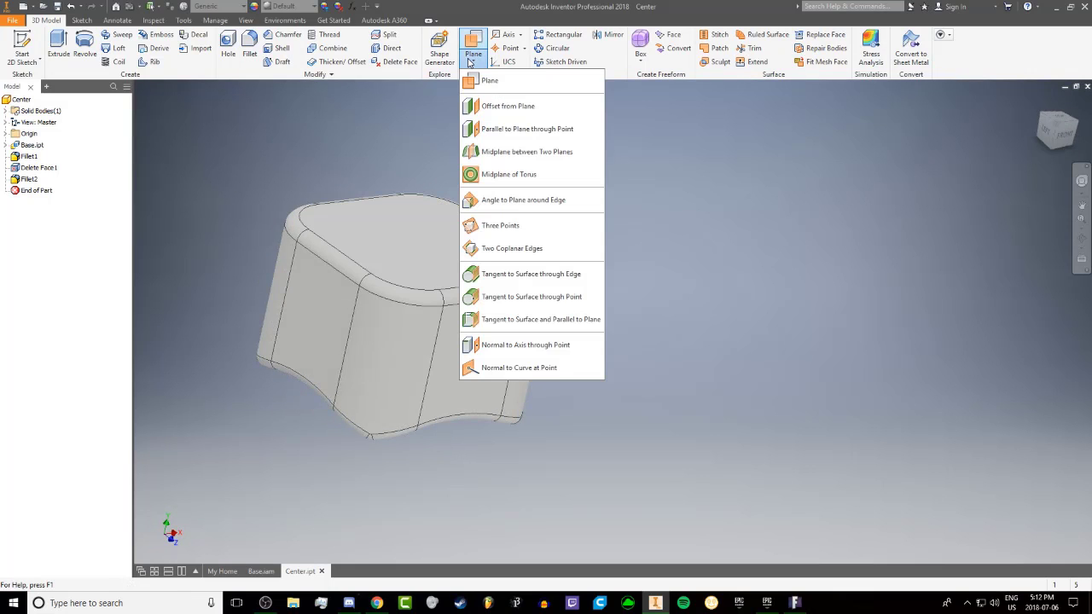
click(487, 106)
click(474, 255)
shift+middle_drag(399, 250, 453, 207)
double_click(467, 174)
text(2)
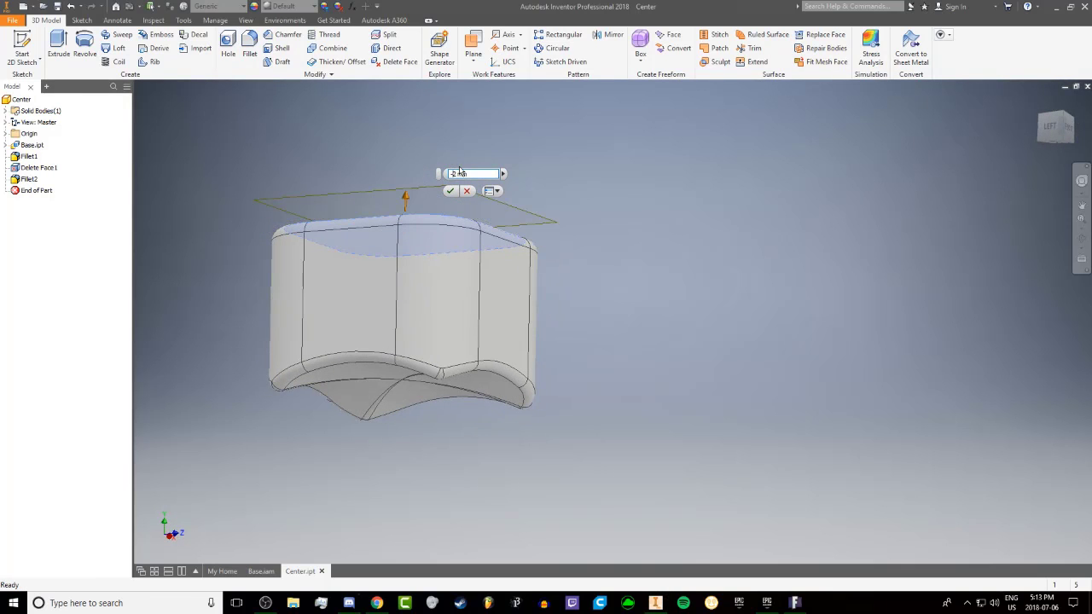
shift+middle_drag(325, 255, 393, 273)
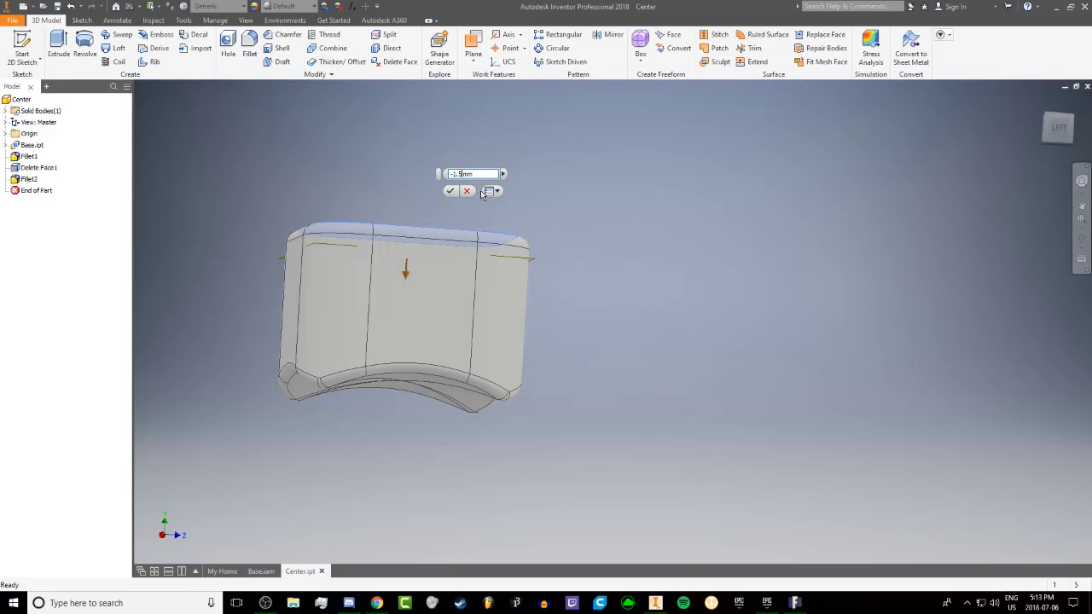
shift+middle_drag(338, 188, 523, 204)
click(452, 195)
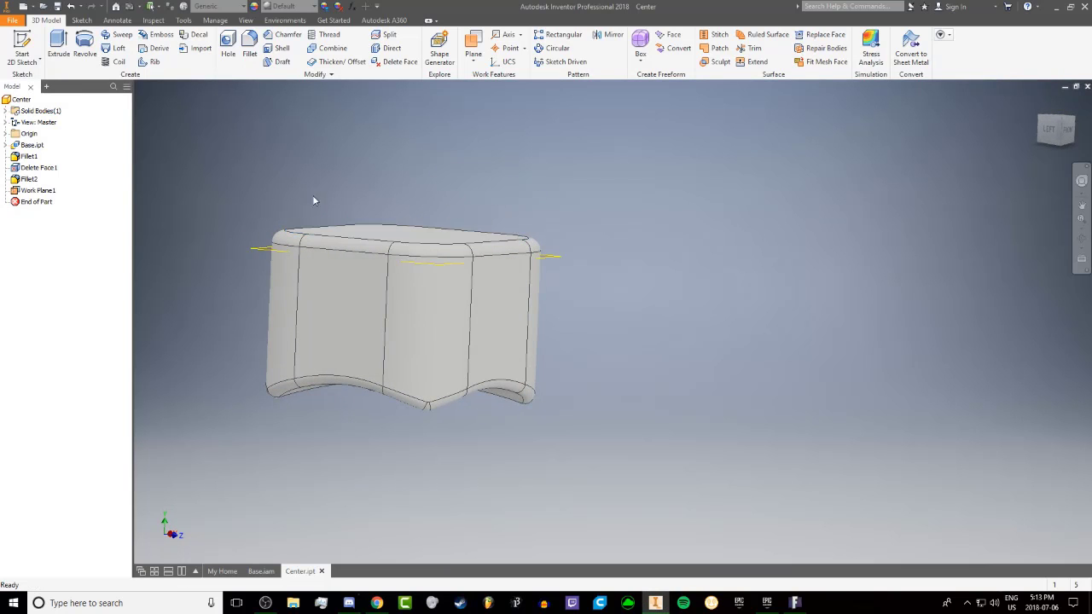
Split the block into two solid bodies with the Split Solid method, using the offset work plane as the split tool
shift+middle_drag(312, 198, 446, 188)
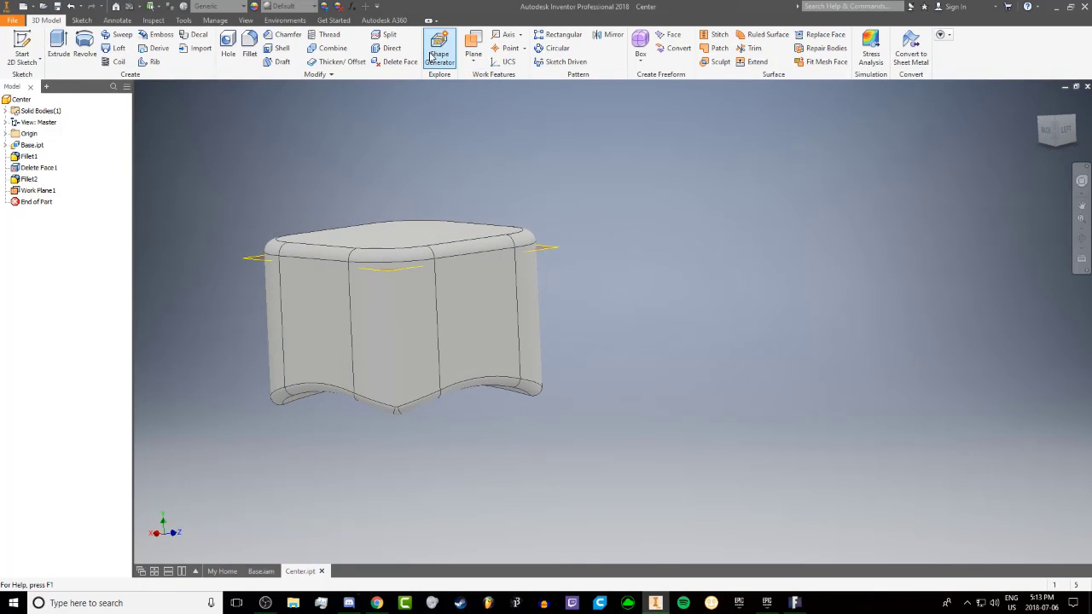
click(391, 37)
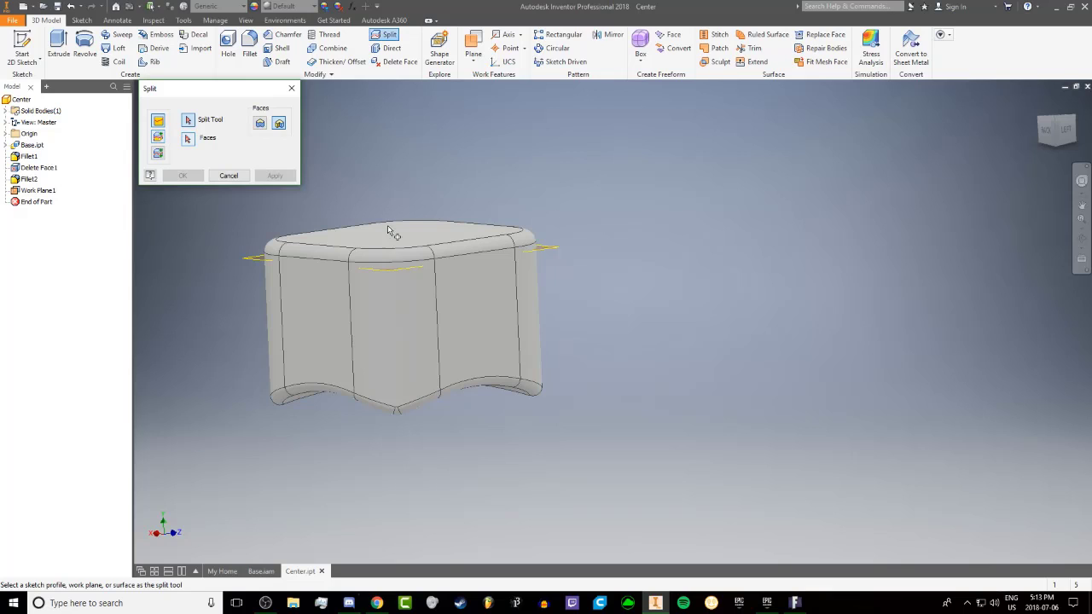
click(385, 269)
click(158, 153)
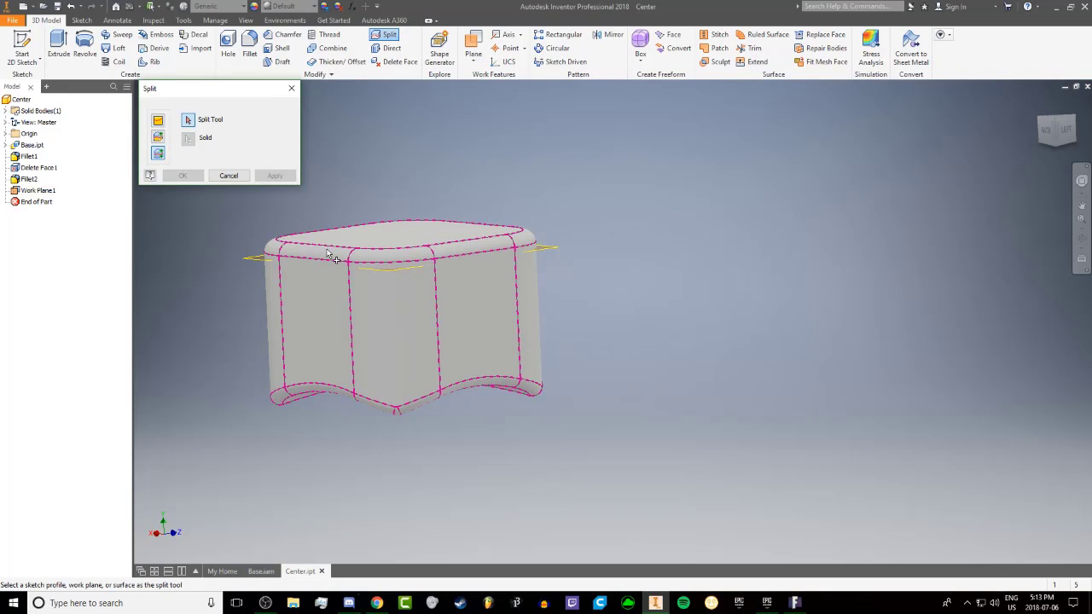
click(375, 274)
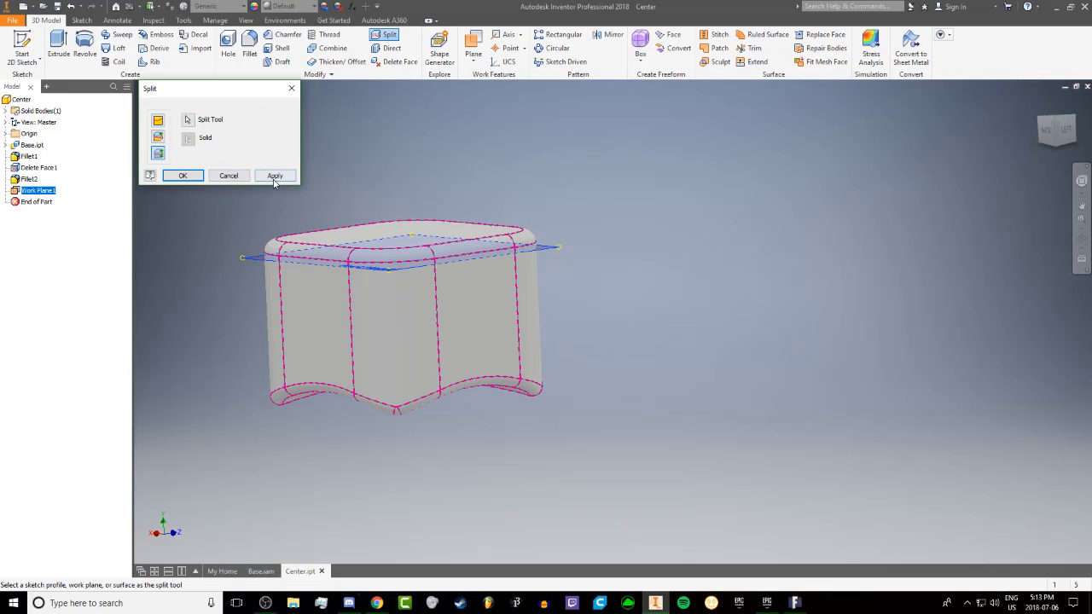
click(275, 176)
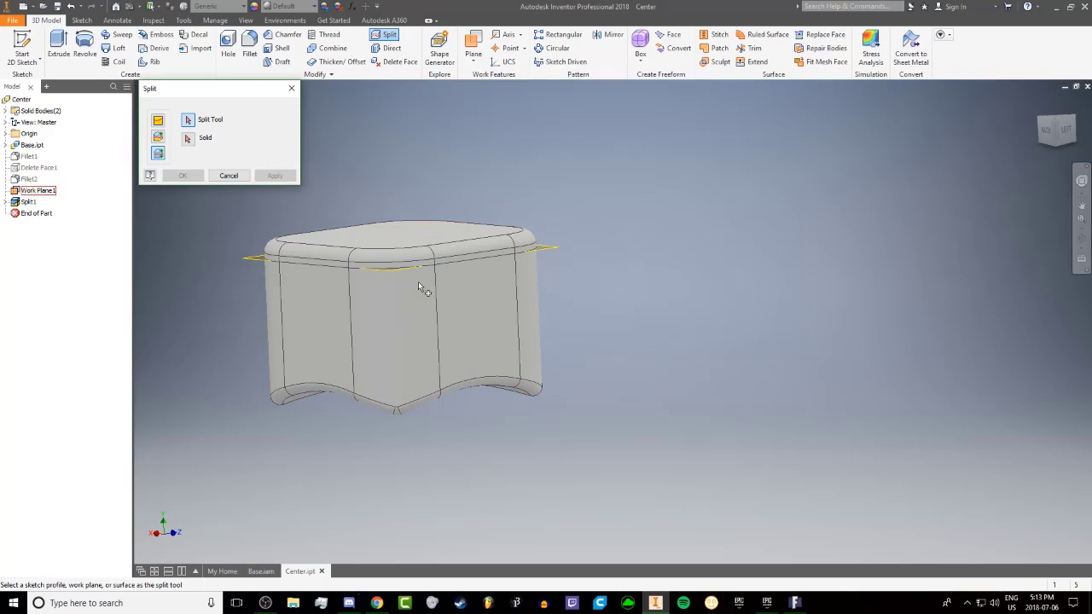
click(291, 88)
Edit the work plane's offset to move the split deeper below the block's flat outer face
shift+middle_drag(315, 218, 367, 229)
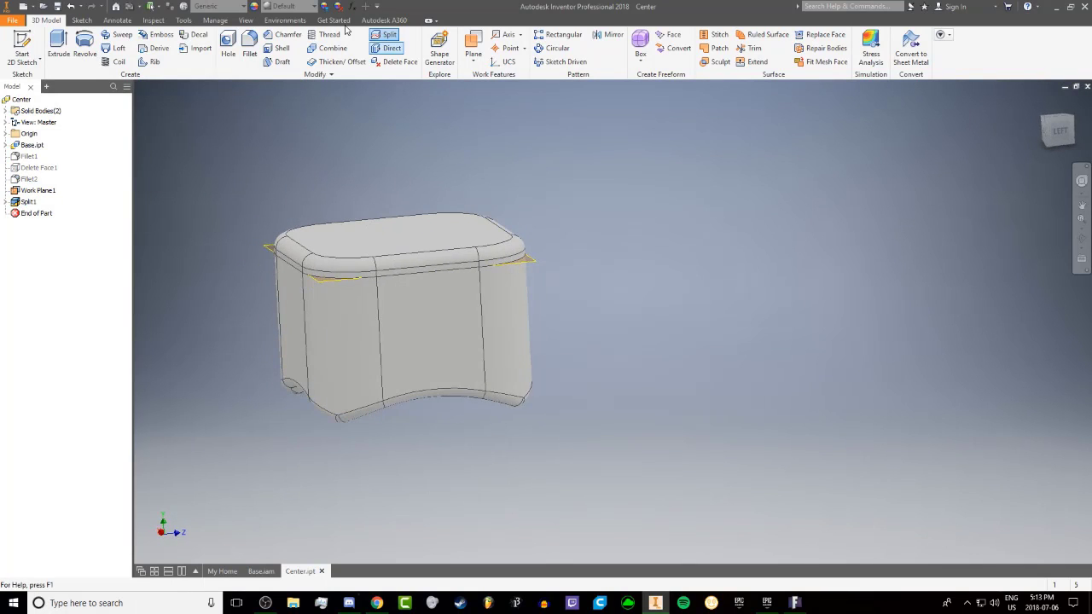
click(42, 192)
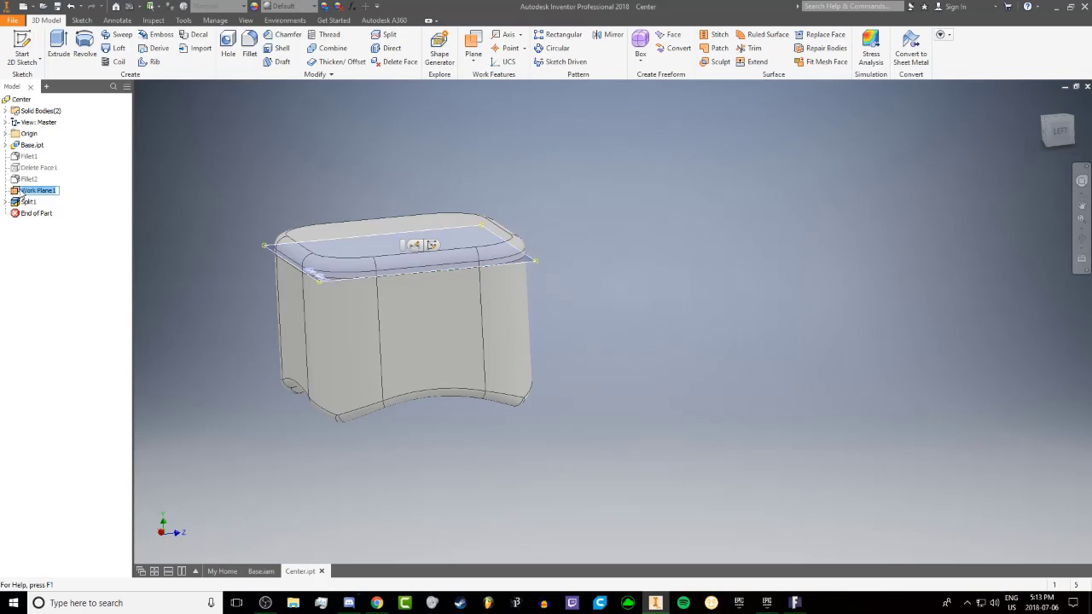
double_click(34, 191)
drag(428, 308, 424, 309)
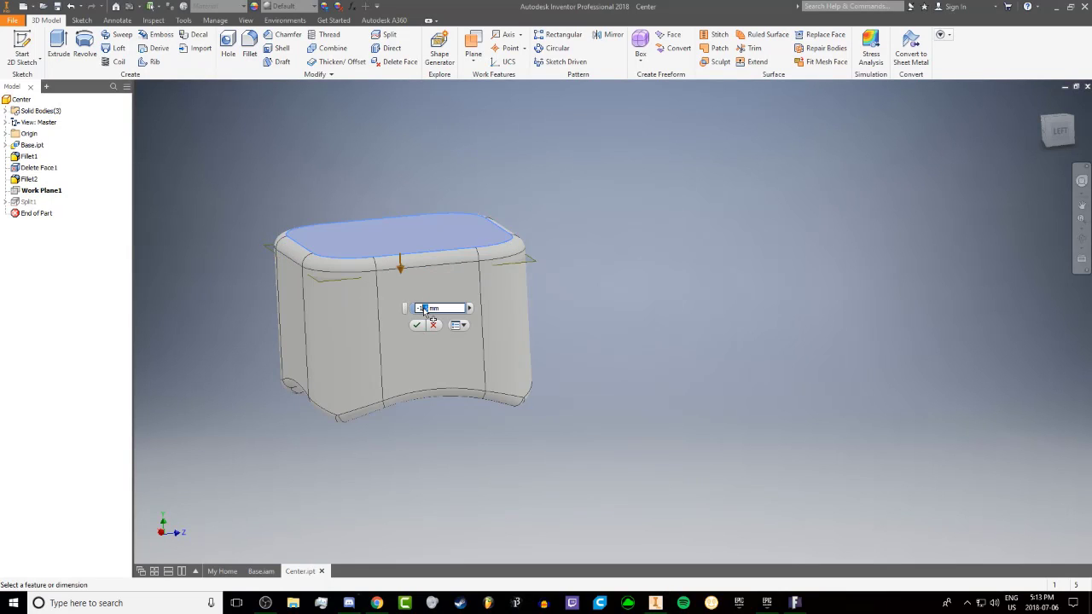
click(415, 324)
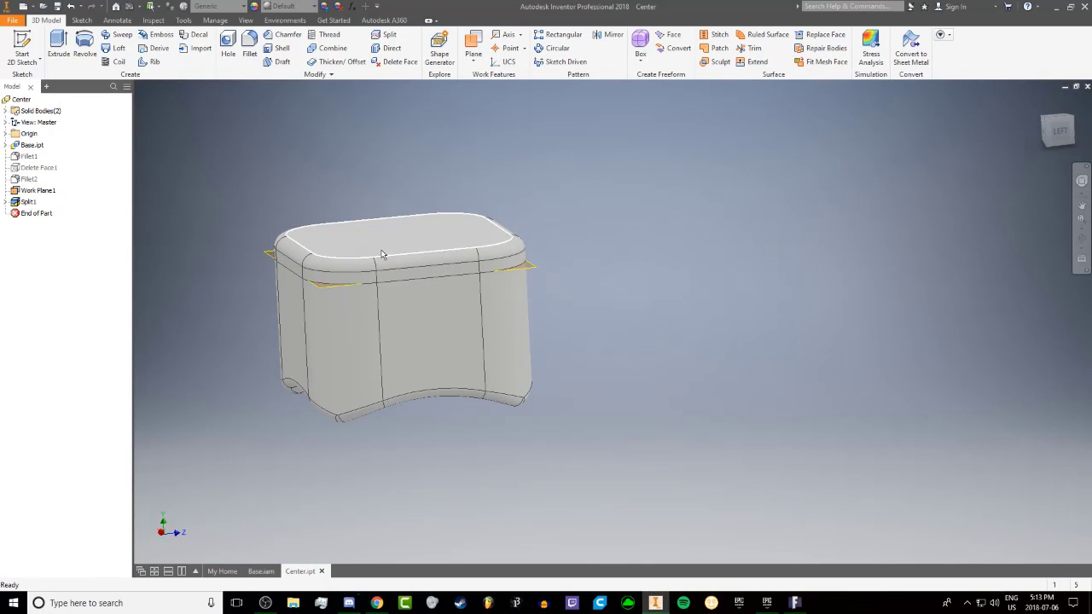
Start Make Components with both solid bodies and set the Center.iam target assembly to the Metric Standard (mm).iam template
mouse_move(383, 255)
shift+middle_down()
mouse_move(373, 227)
mouse_move(326, 233)
mouse_move(383, 225)
mouse_move(383, 242)
shift+middle_up()
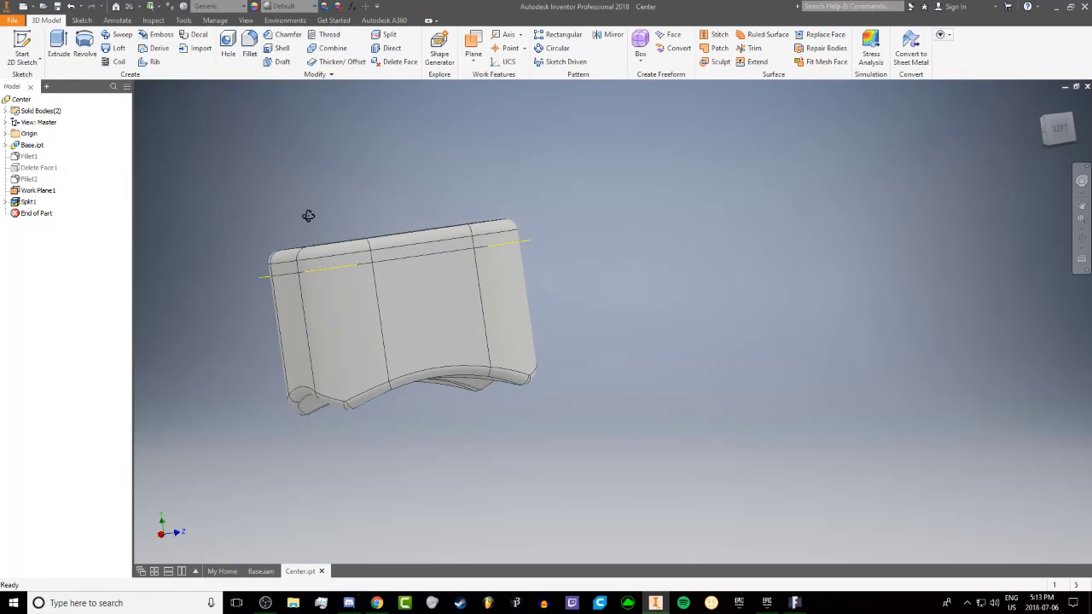
mouse_move(308, 216)
shift+middle_down()
mouse_move(242, 232)
mouse_move(304, 227)
shift+middle_up()
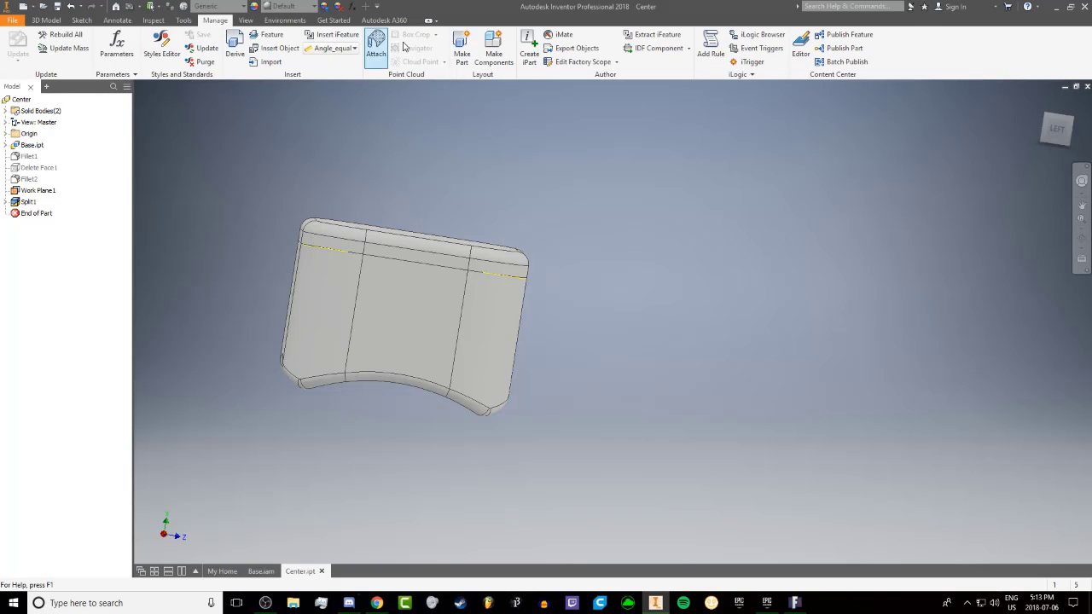
click(493, 51)
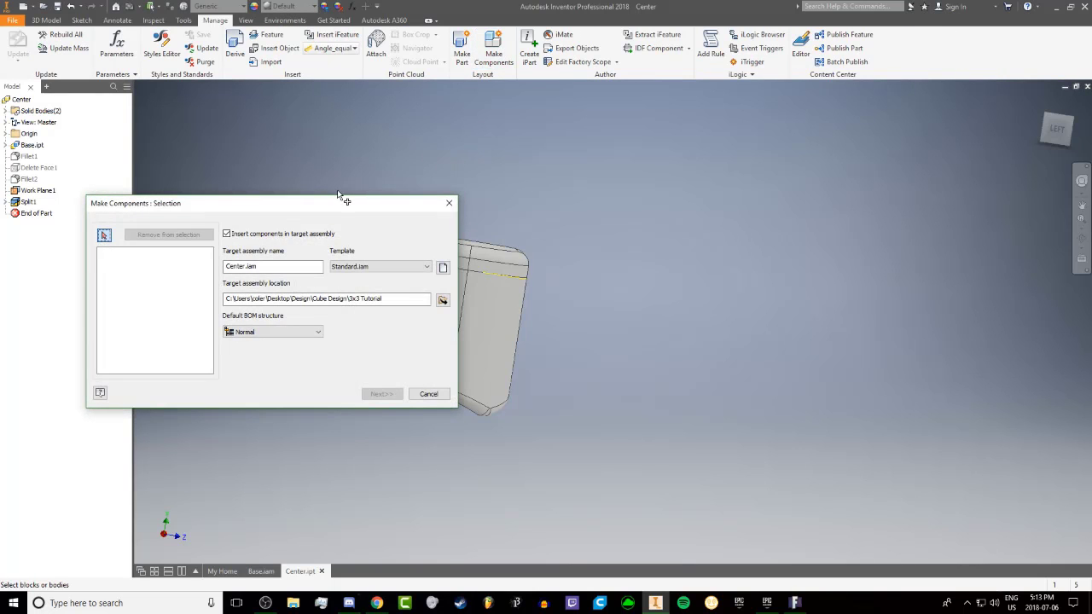
drag(338, 193, 817, 239)
click(350, 299)
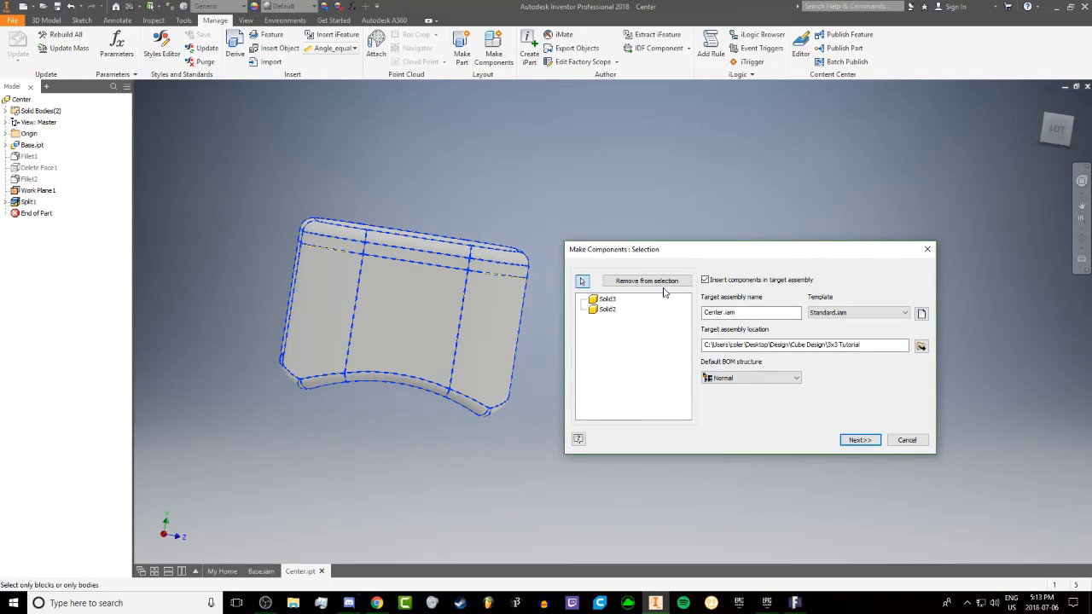
click(922, 314)
click(630, 234)
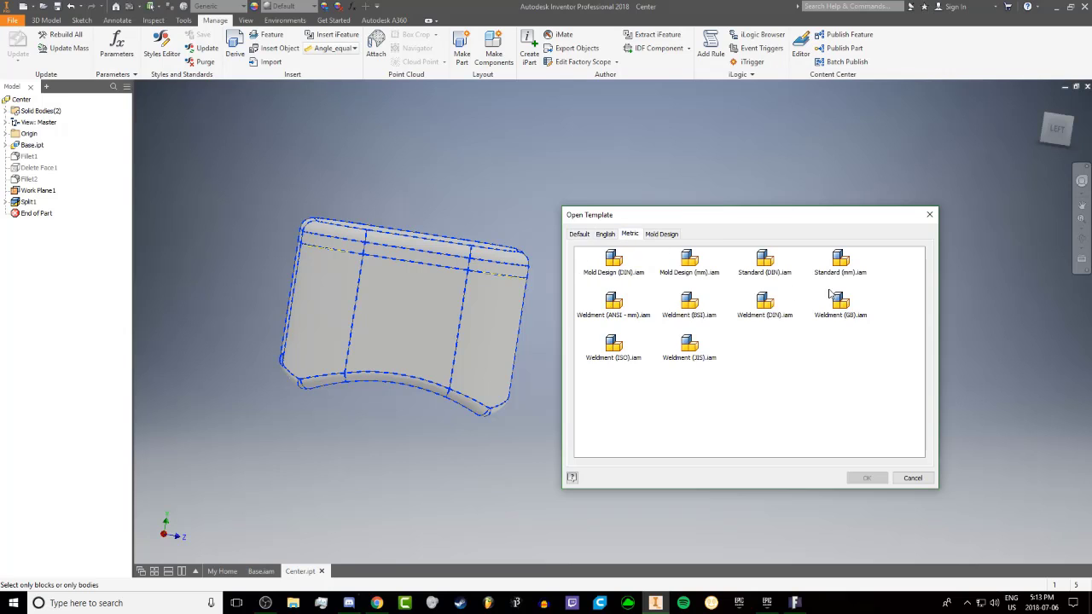
double_click(841, 263)
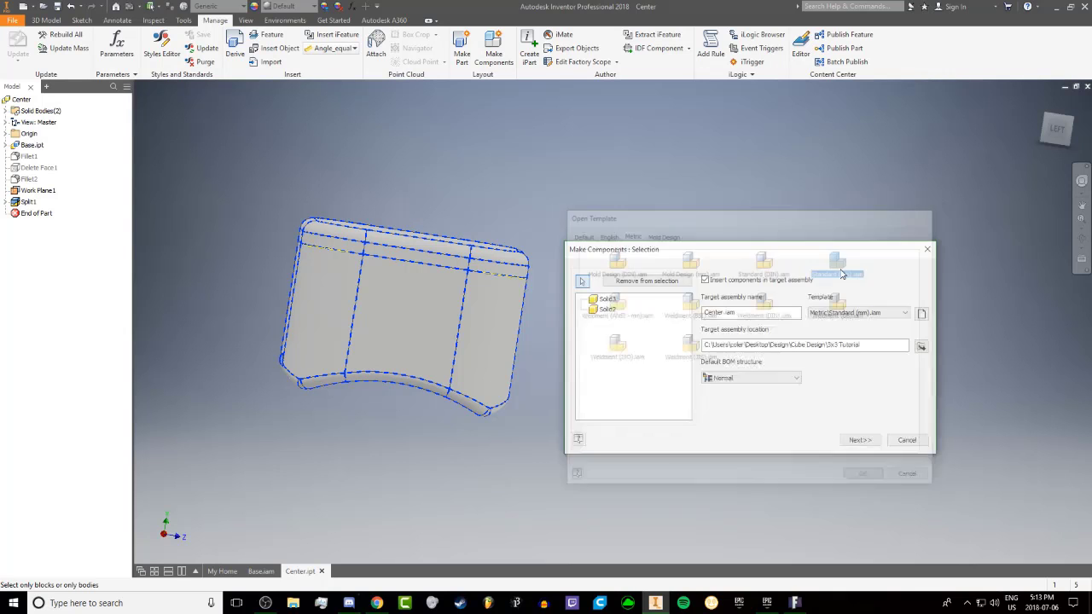
click(849, 439)
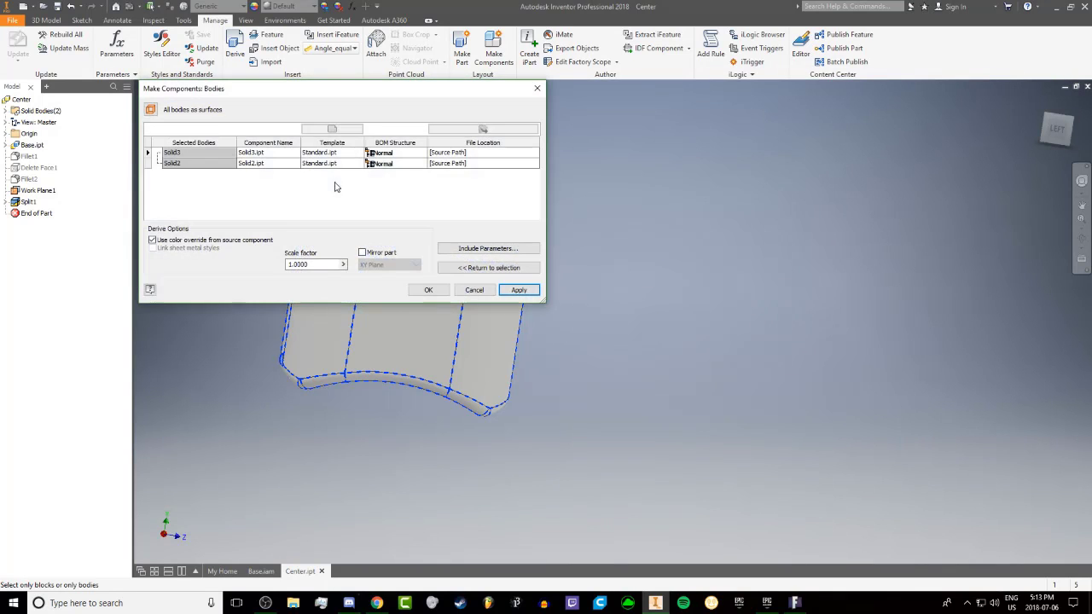
Assign the metric Standard (mm) part template to both Solid3.ipt and Solid2.ipt and generate the components
click(329, 154)
click(332, 129)
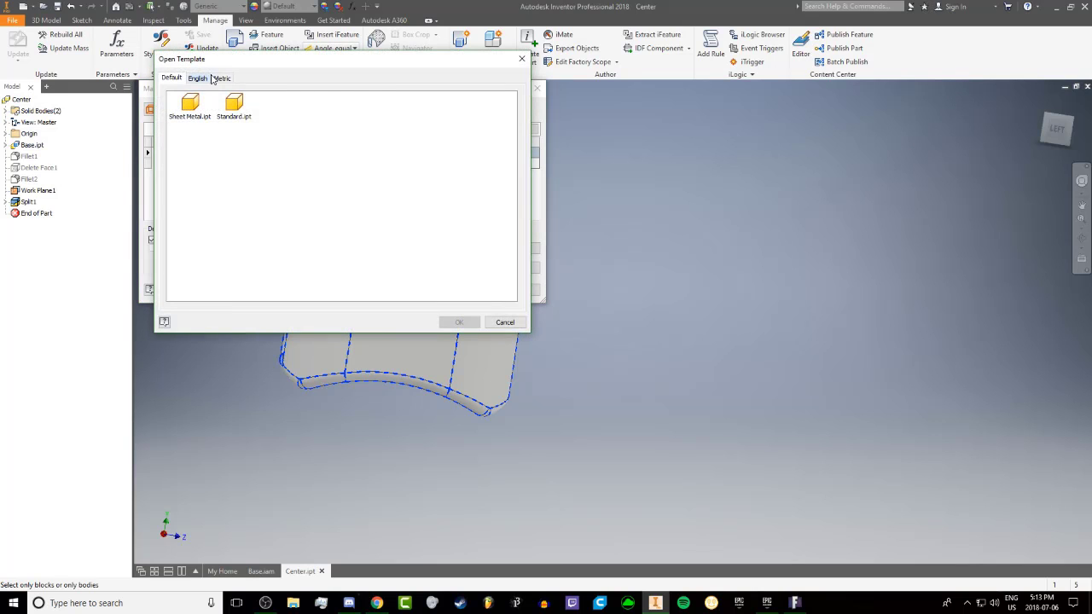
click(222, 77)
double_click(375, 109)
click(329, 163)
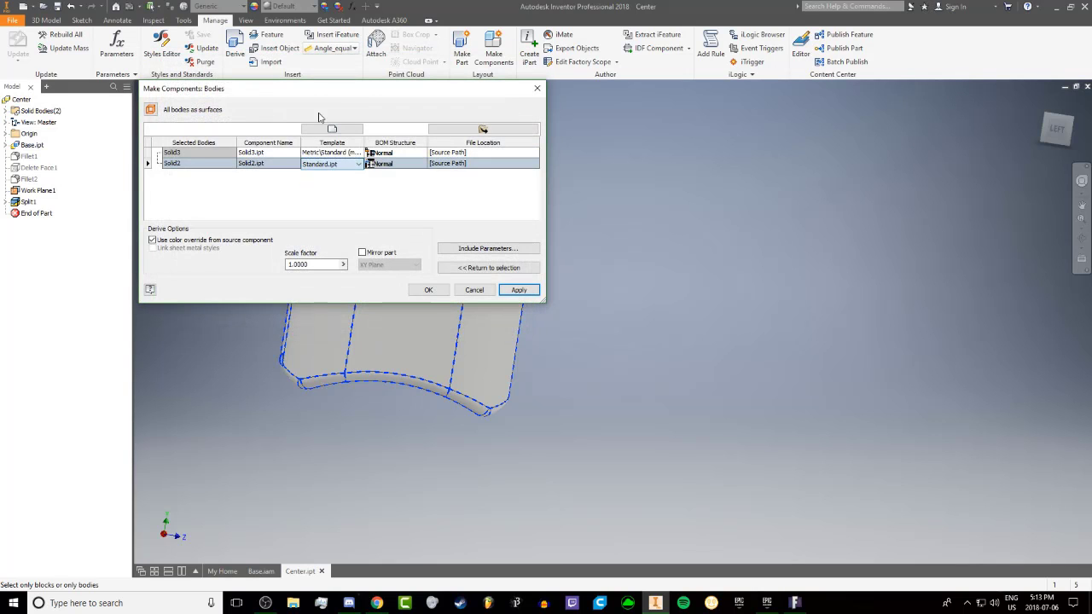
click(332, 129)
click(223, 80)
double_click(375, 109)
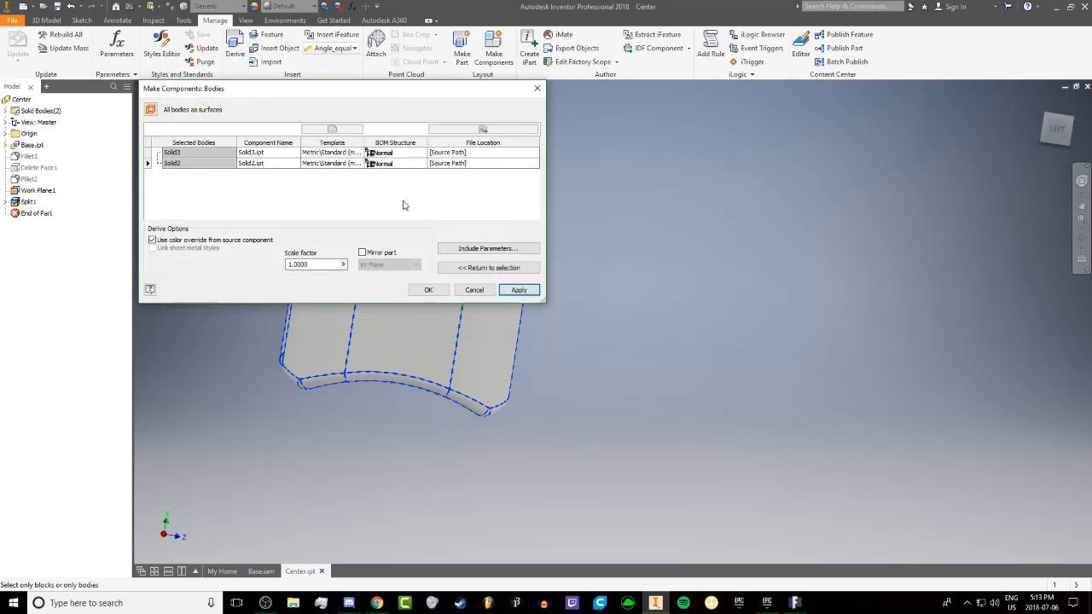
click(527, 289)
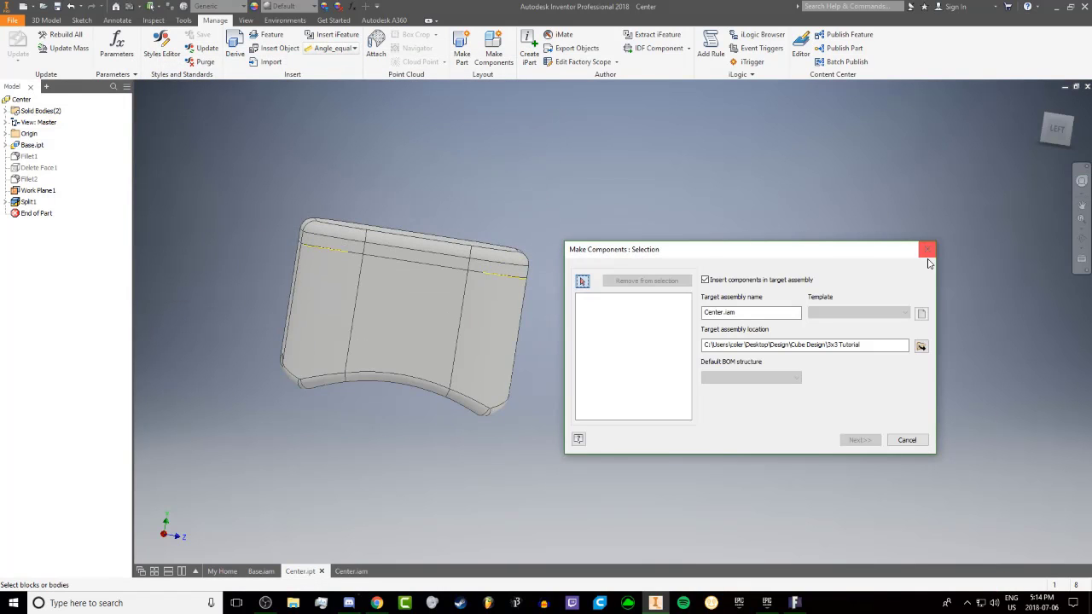
click(928, 249)
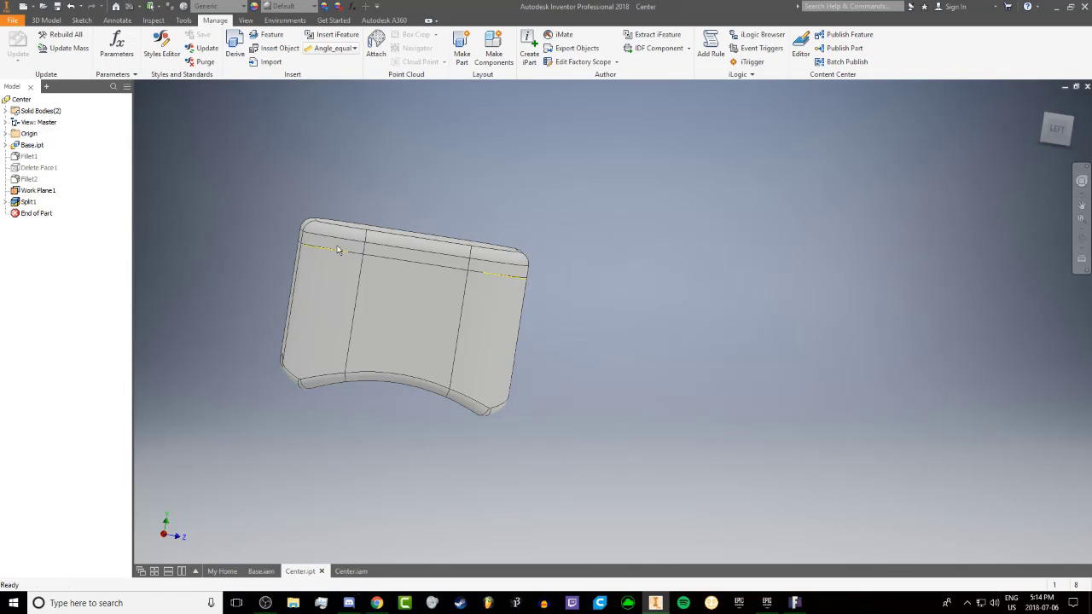
Hide the work plane used for the split in the Center part
right_click(33, 195)
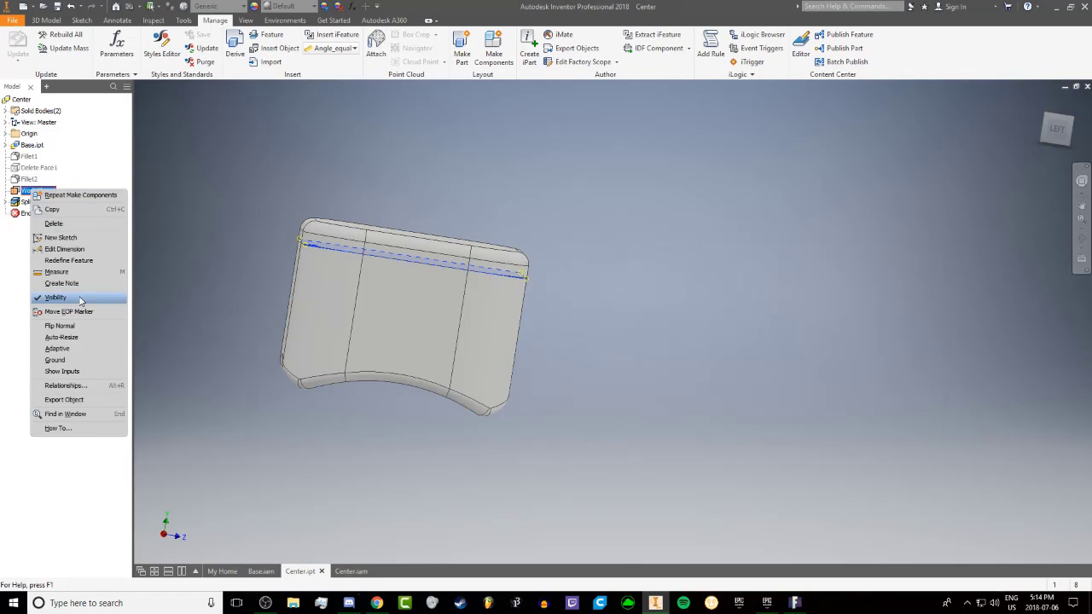
click(81, 298)
shift+middle_drag(393, 305, 405, 515)
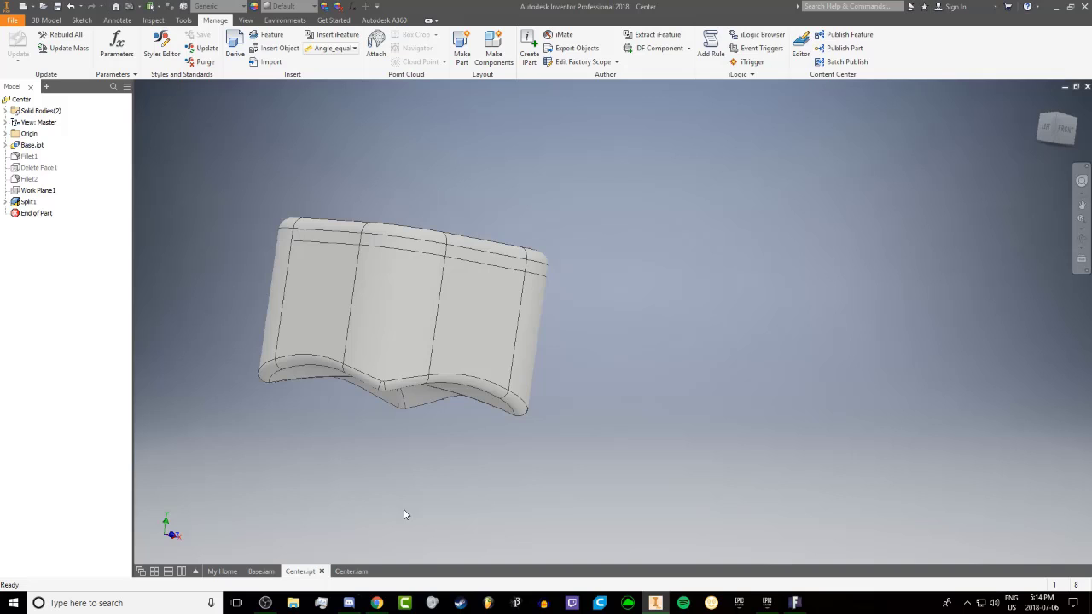
Switch to the Center.iam assembly and save it together with its dependent files
click(351, 571)
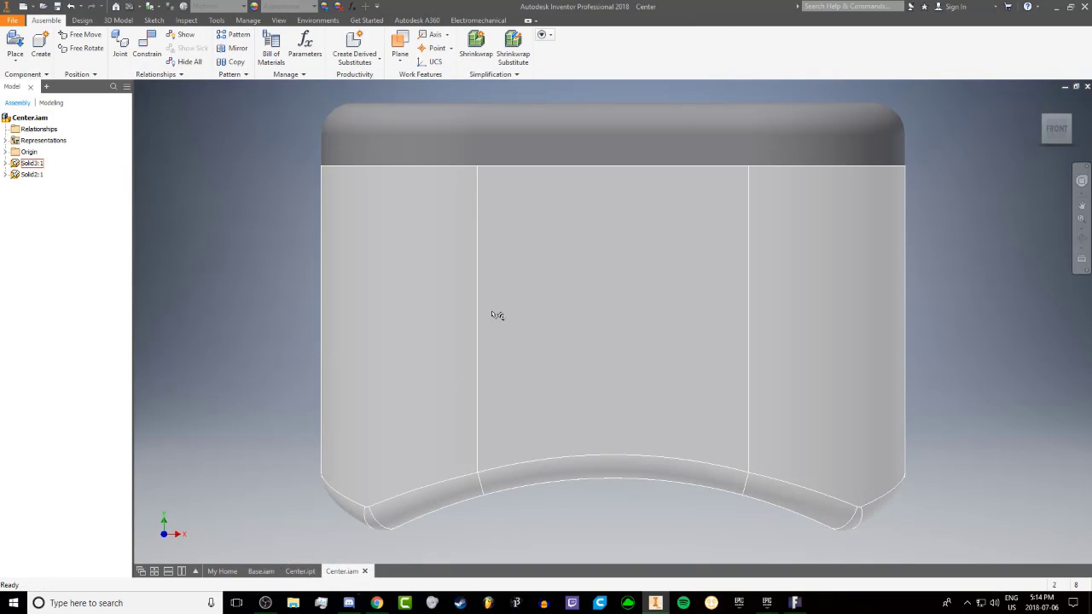
scroll(497, 315, down, 5)
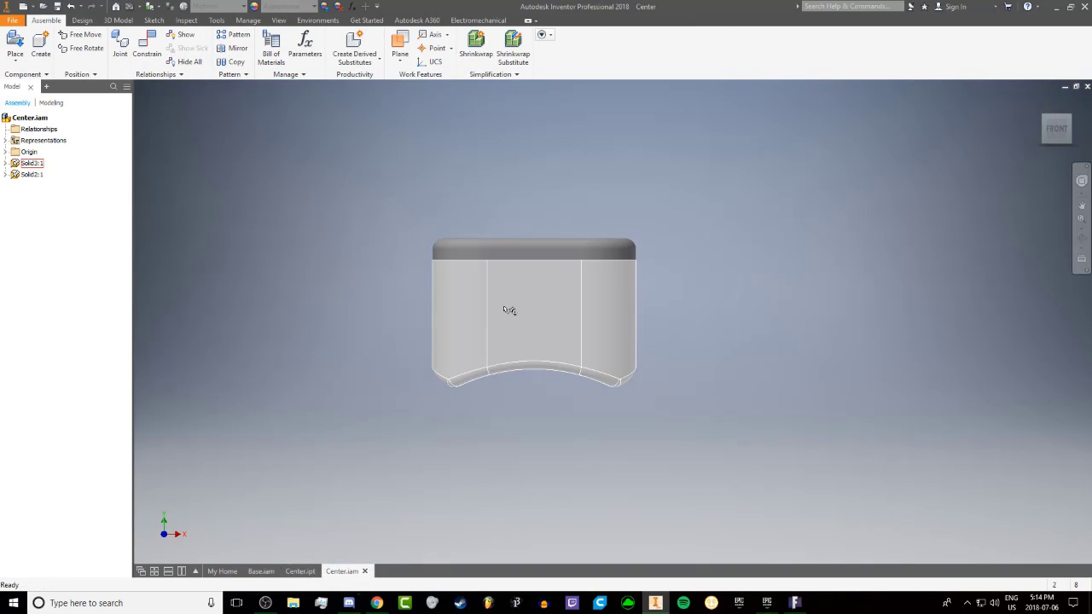
click(58, 6)
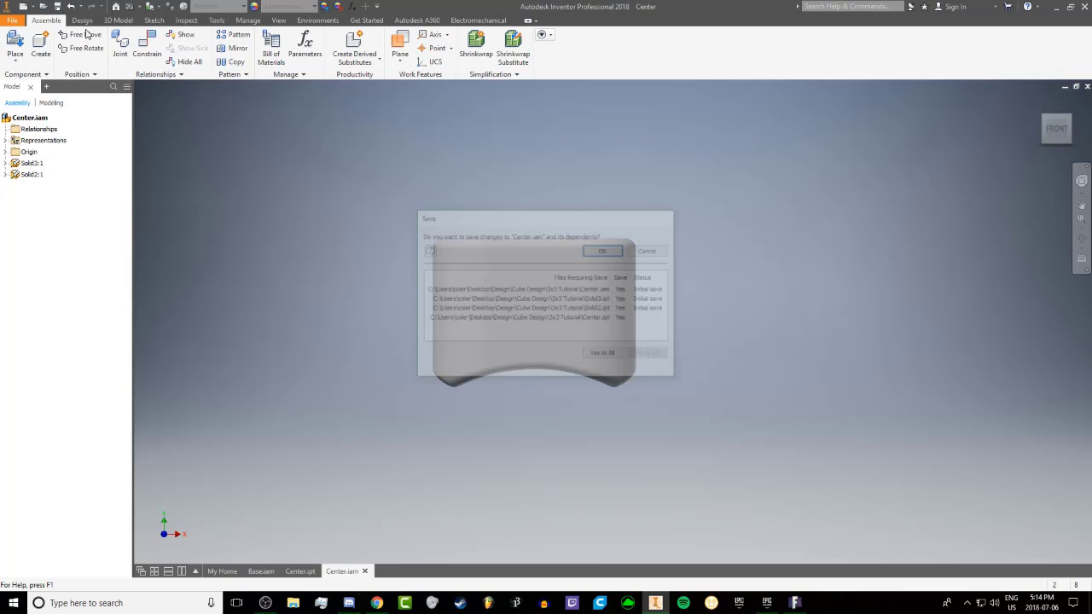
click(602, 250)
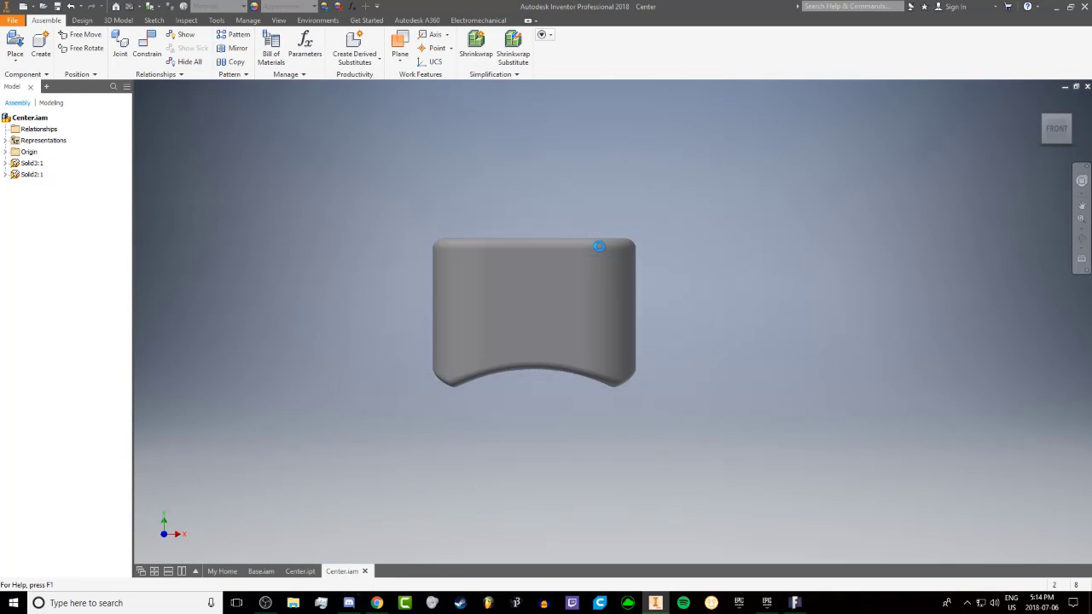
Open the Solid2 cap part from the assembly and start a sketch on its flat inner face
right_click(27, 166)
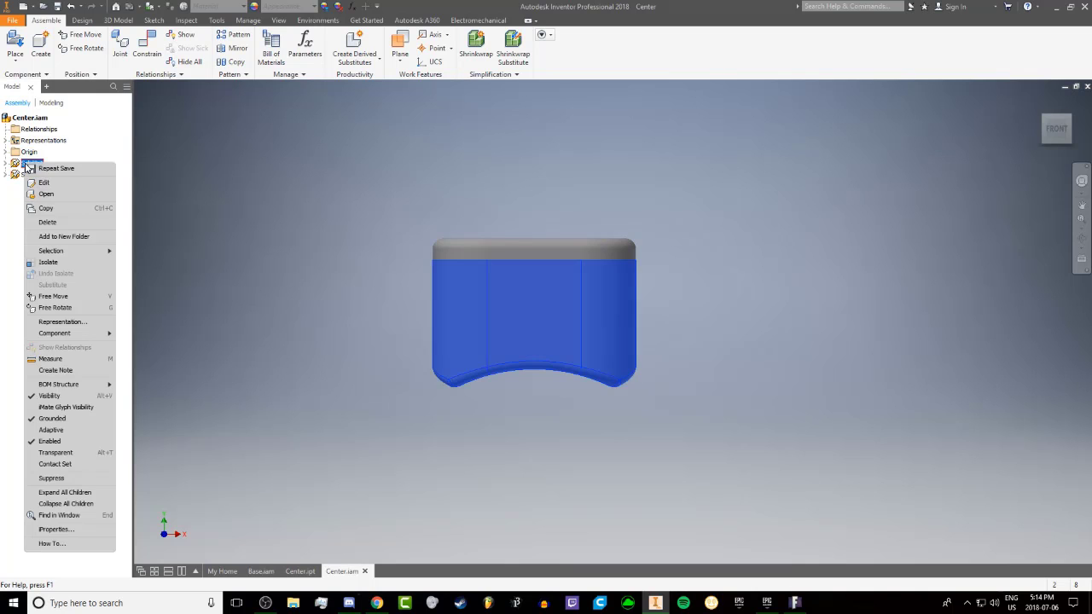
key(Escape)
right_click(23, 175)
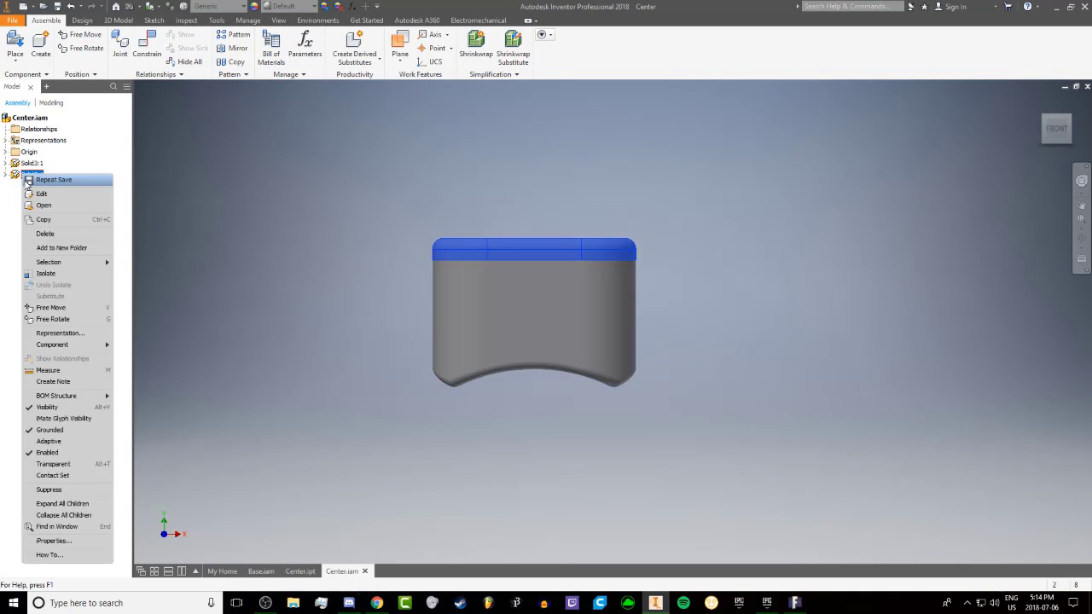
click(43, 212)
shift+middle_drag(345, 259, 682, 291)
shift+middle_drag(768, 283, 673, 231)
click(612, 205)
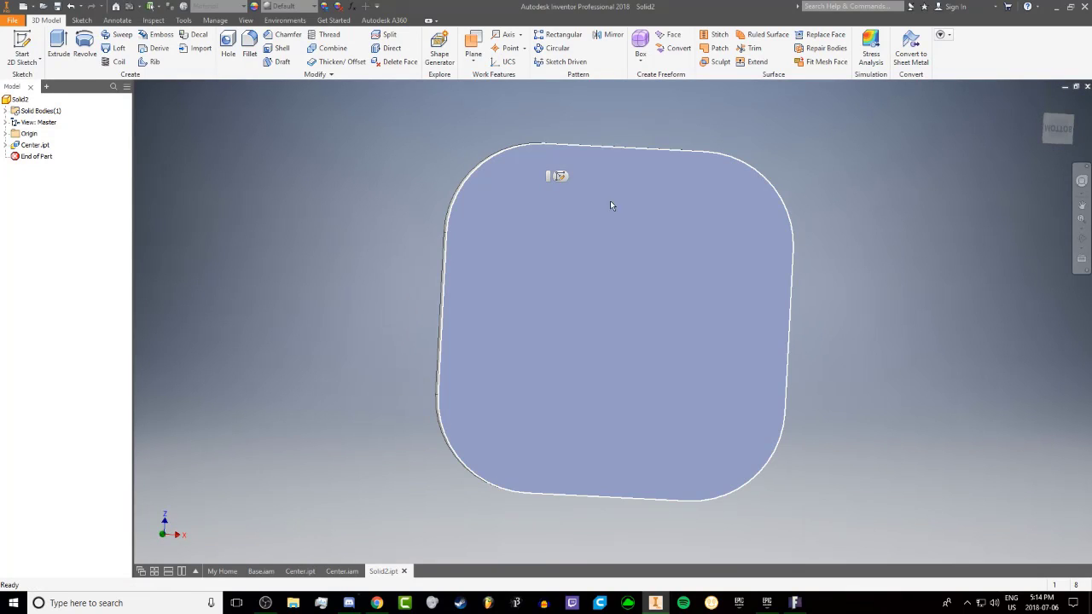
click(558, 176)
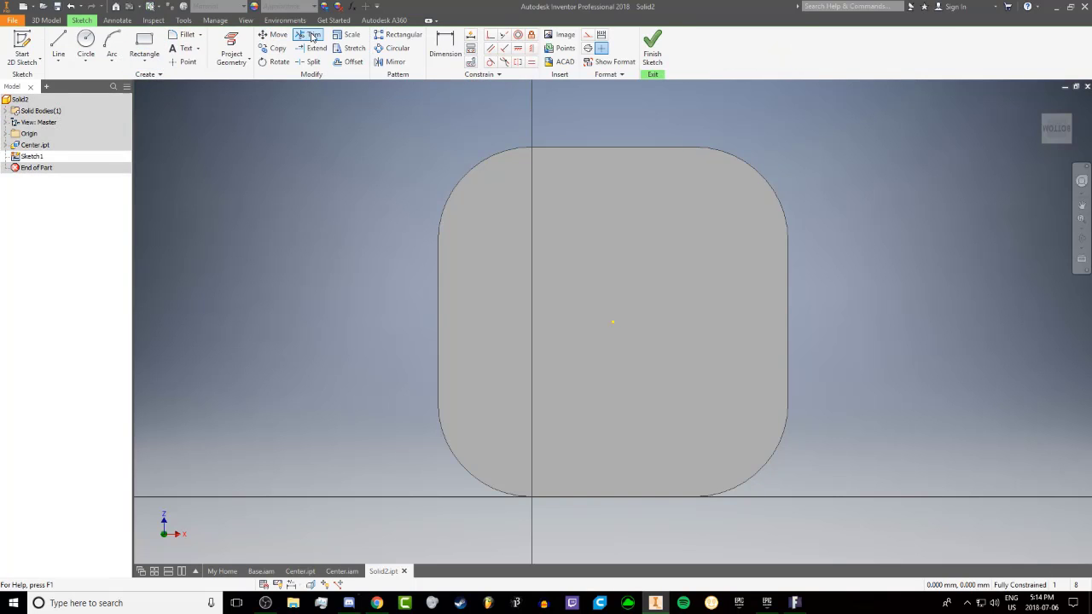
Project the outline of the cap's inner face into the sketch and offset it inward by 1.5 mm
click(228, 41)
click(533, 188)
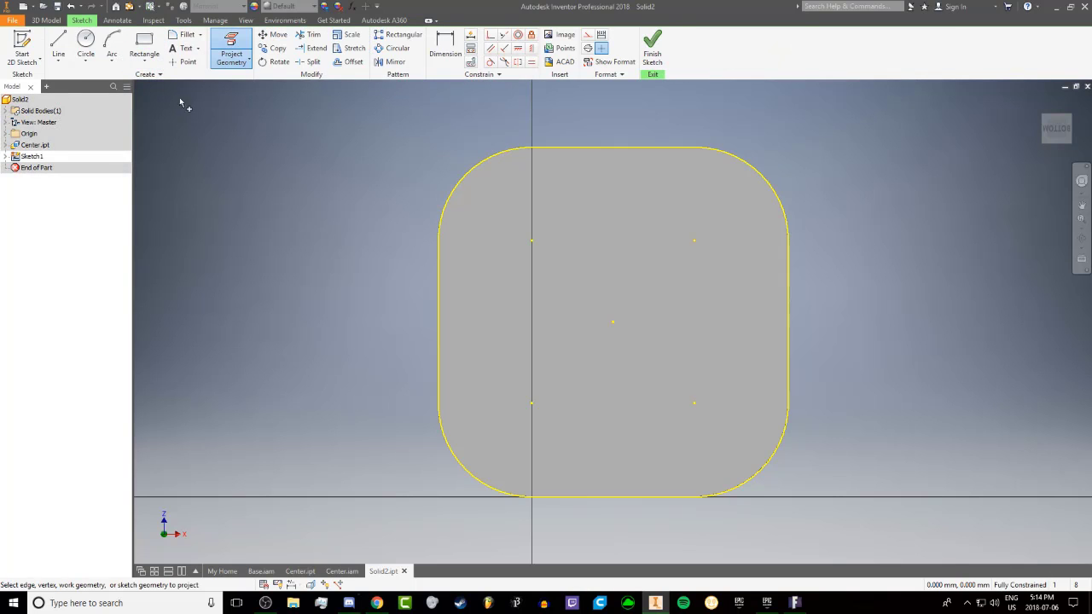
click(536, 150)
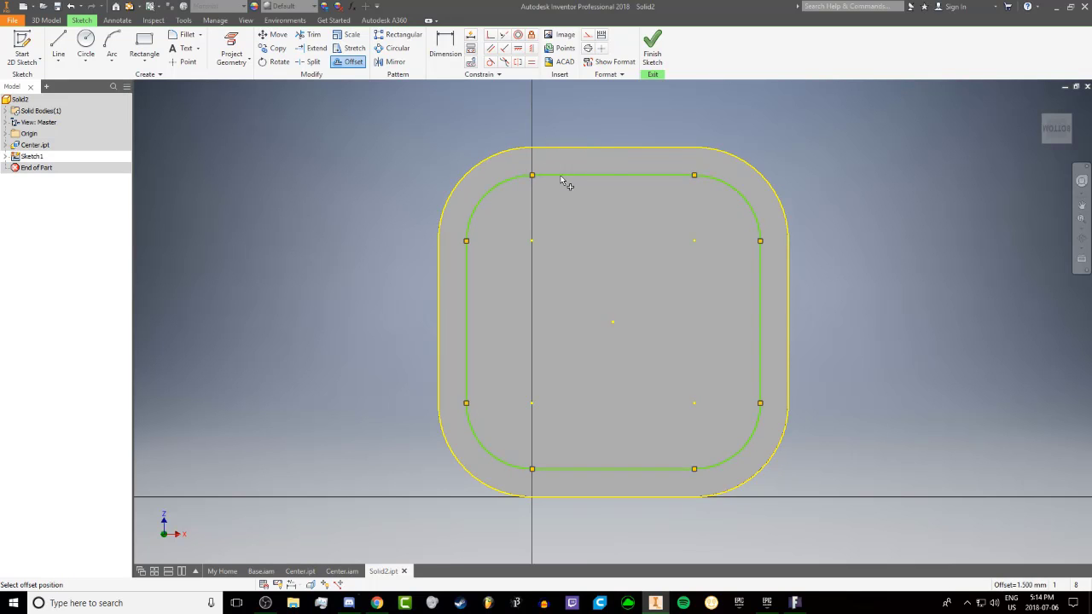
click(561, 180)
Offset the inner loop inward again, set that spacing to 1.5 mm, and finish the sketch
click(558, 177)
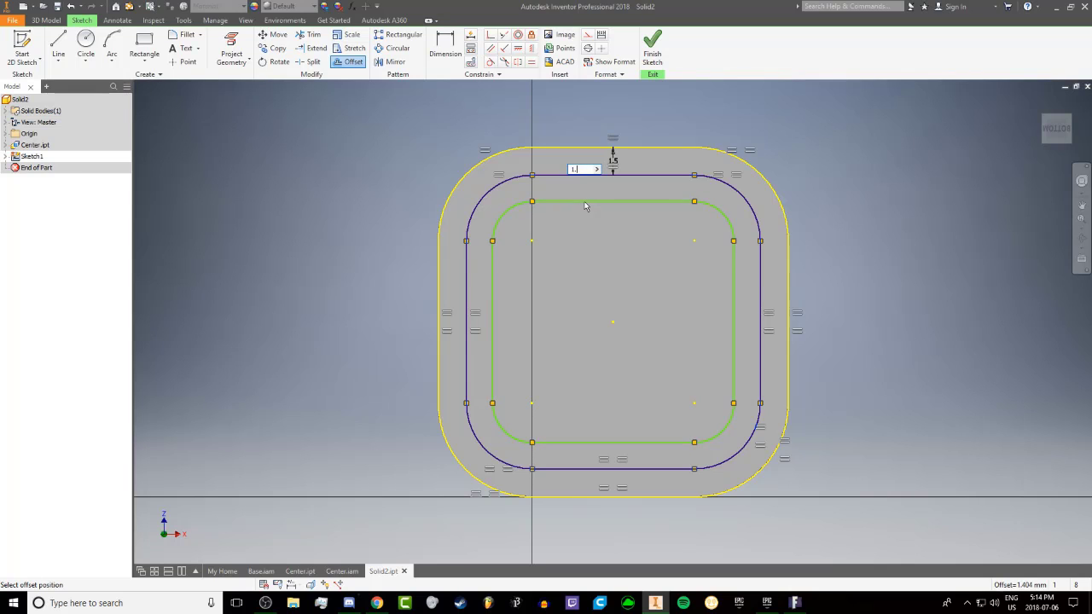
text(1.55)
key(Return)
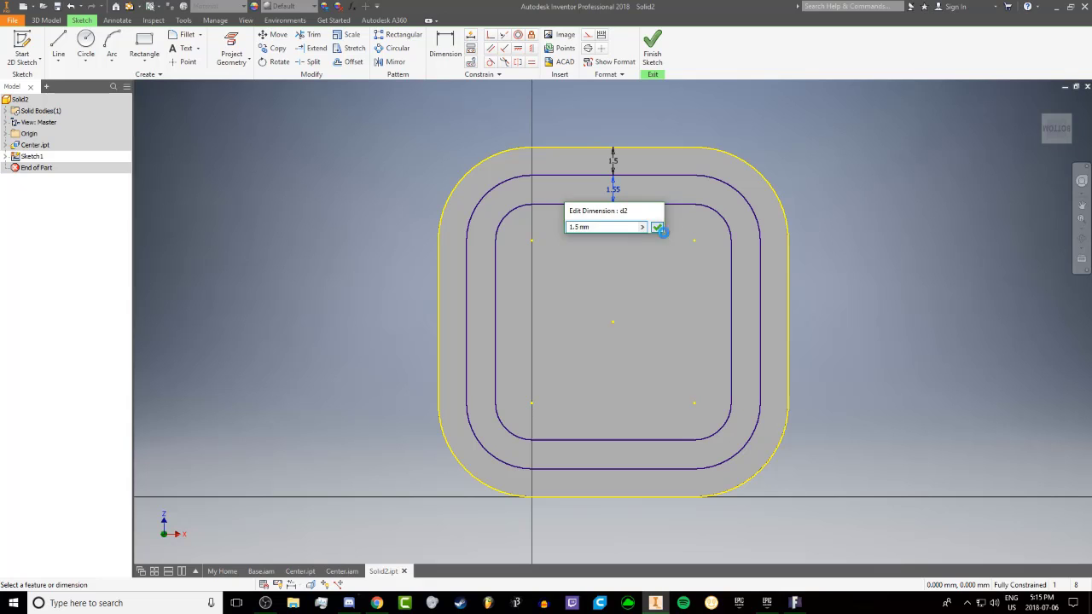
click(658, 229)
mouse_move(556, 251)
shift+middle_down()
mouse_move(685, 253)
mouse_move(603, 247)
mouse_move(585, 151)
shift+middle_up()
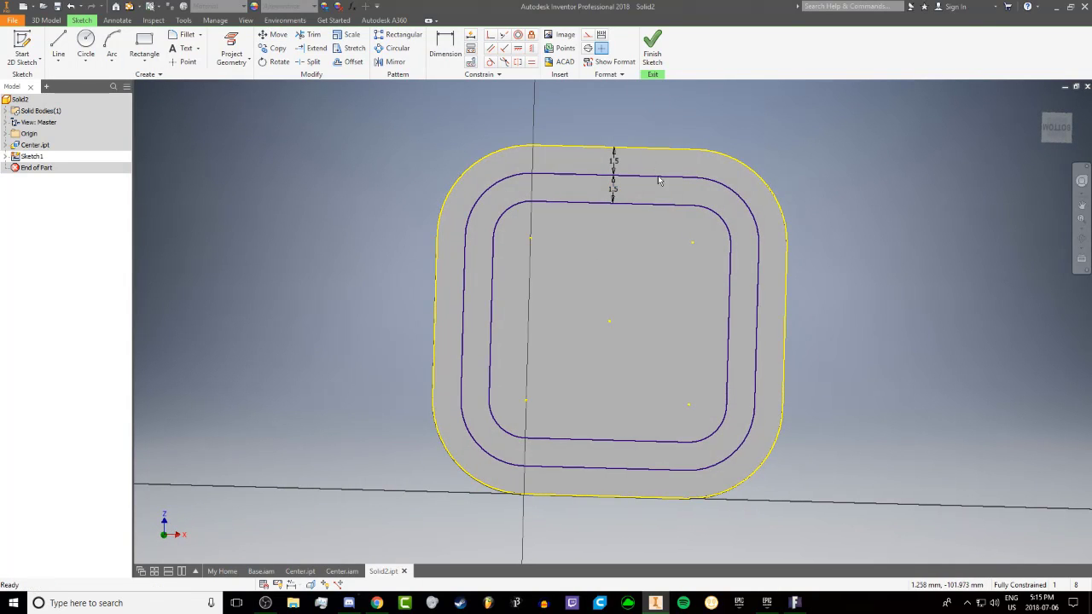
mouse_move(683, 246)
shift+middle_down()
mouse_move(722, 241)
mouse_move(629, 251)
mouse_move(674, 233)
mouse_move(758, 163)
shift+middle_up()
click(652, 47)
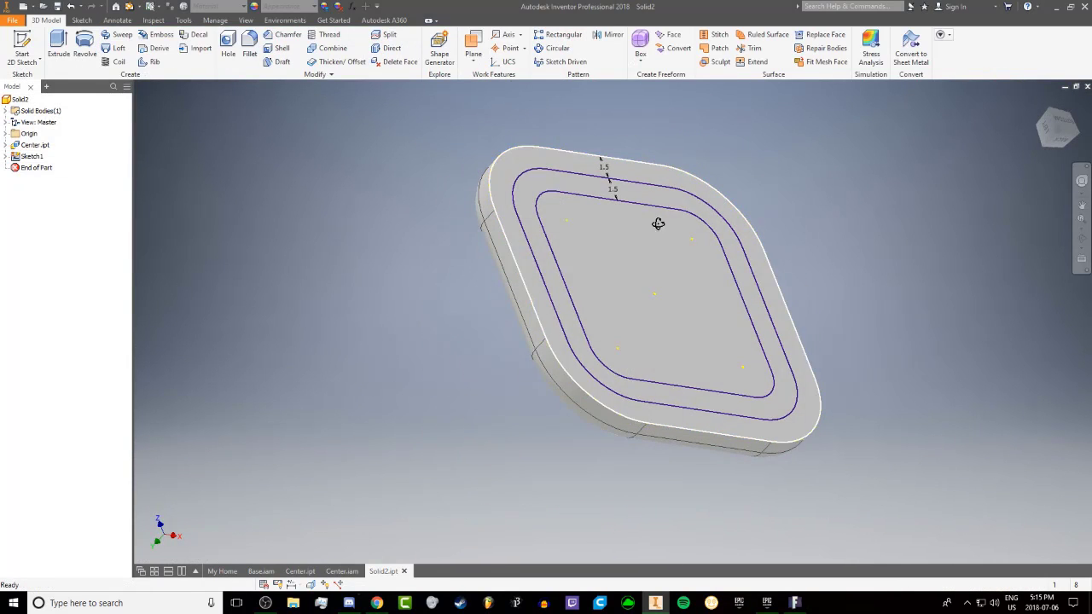
Extrude the ring between the two offset loops 4.5 mm outward from the cap's inner face
click(562, 187)
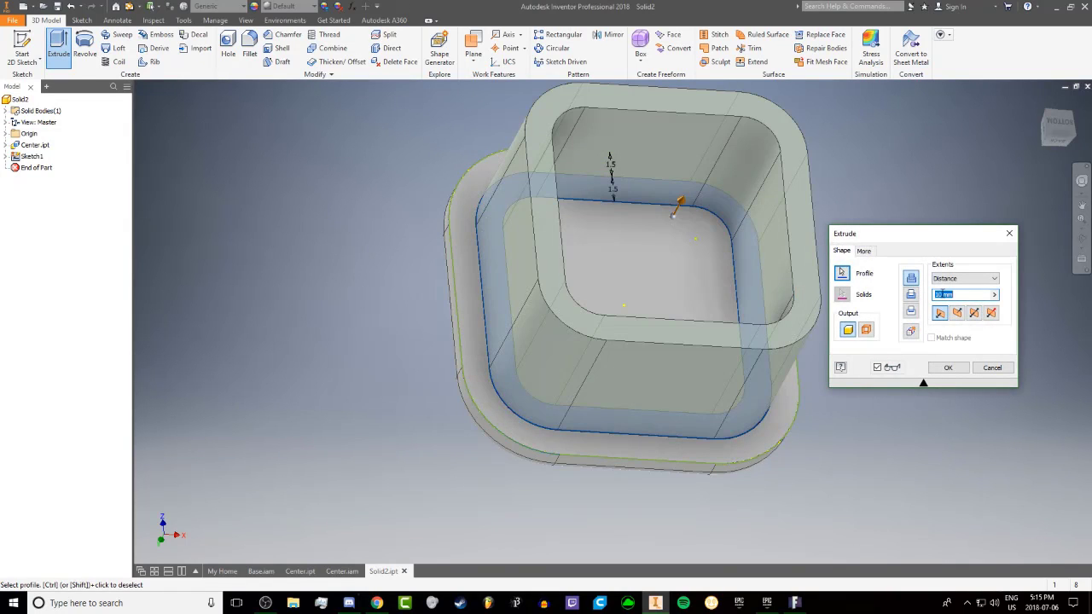
shift+middle_drag(826, 280, 924, 300)
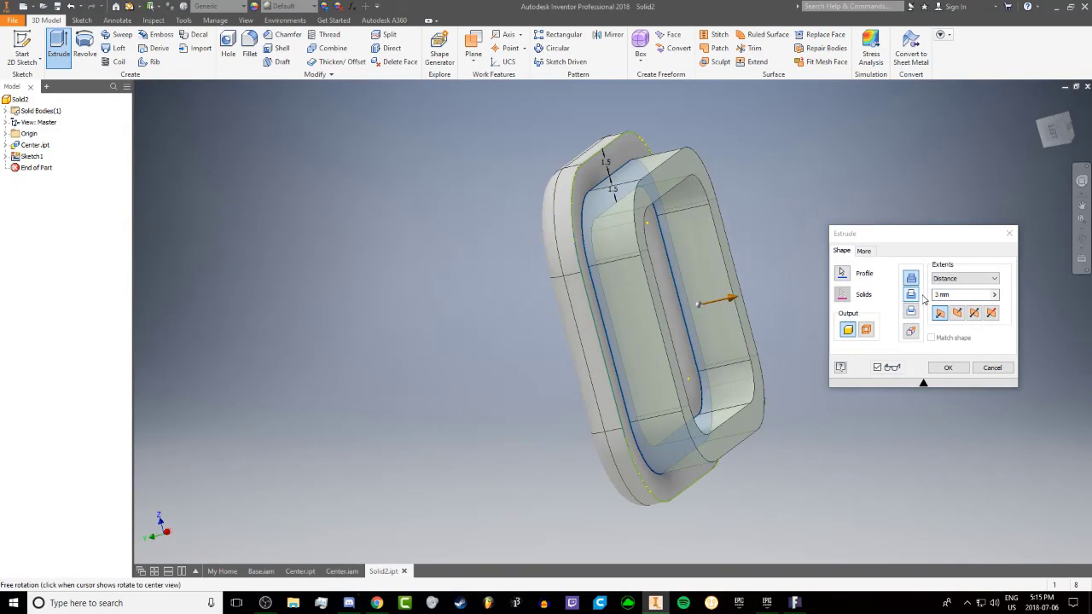
click(939, 296)
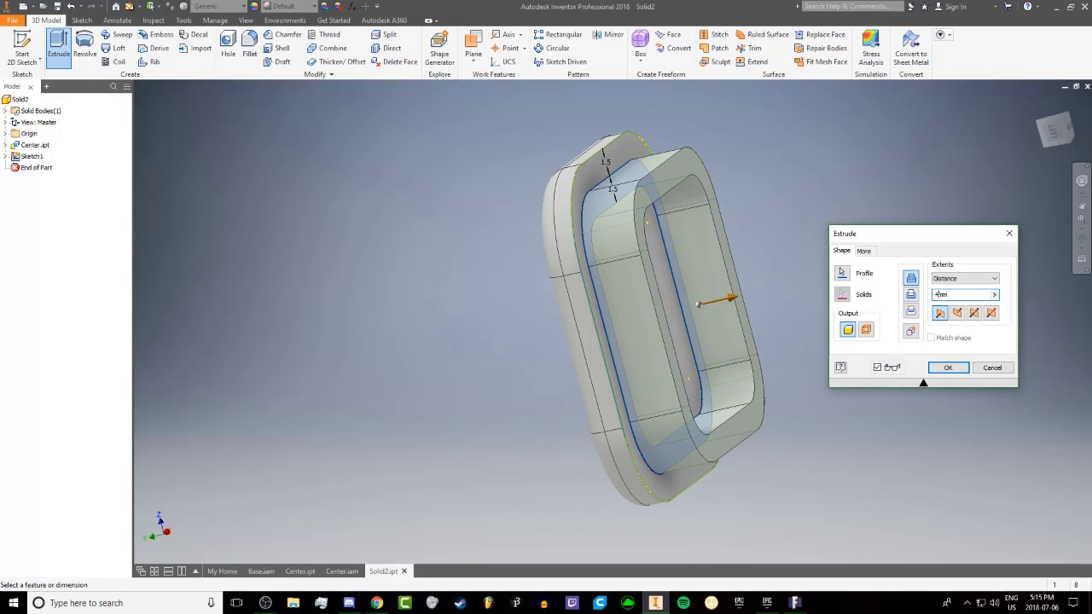
mouse_move(758, 282)
shift+middle_down()
mouse_move(807, 285)
mouse_move(763, 270)
mouse_move(756, 296)
mouse_move(686, 317)
mouse_move(751, 282)
shift+middle_up()
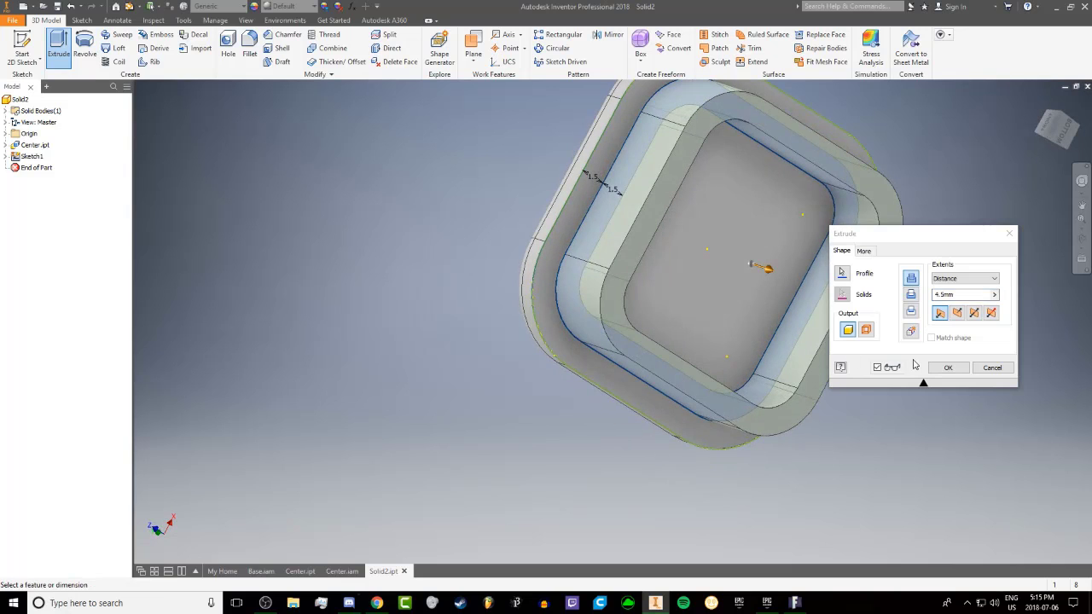
click(948, 368)
shift+middle_drag(665, 244, 572, 256)
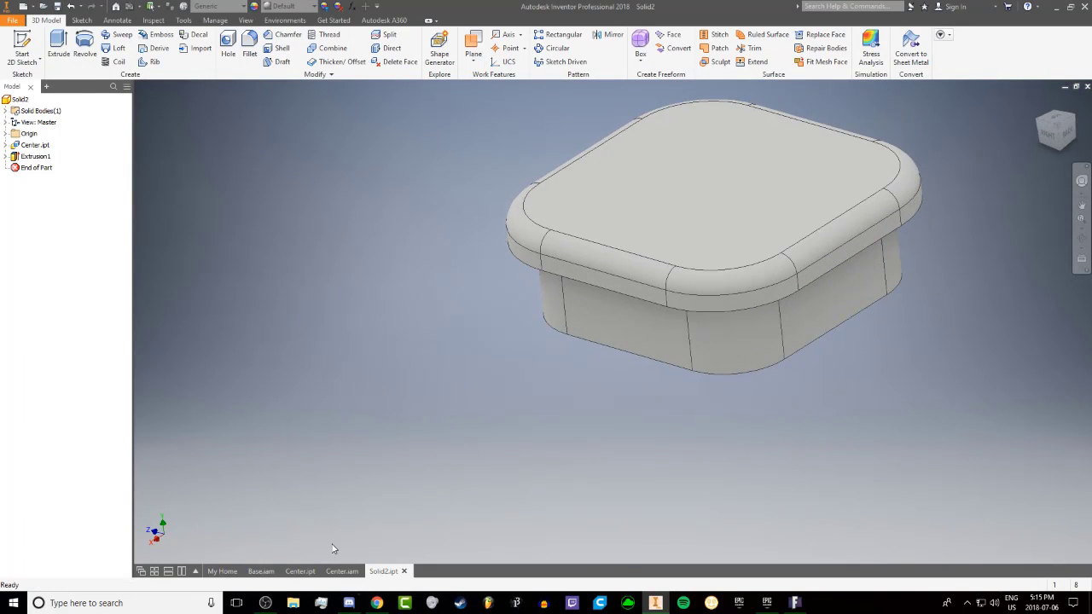
Open the Solid3 body part from the Center.iam assembly and start a sketch on its flat split face
click(336, 572)
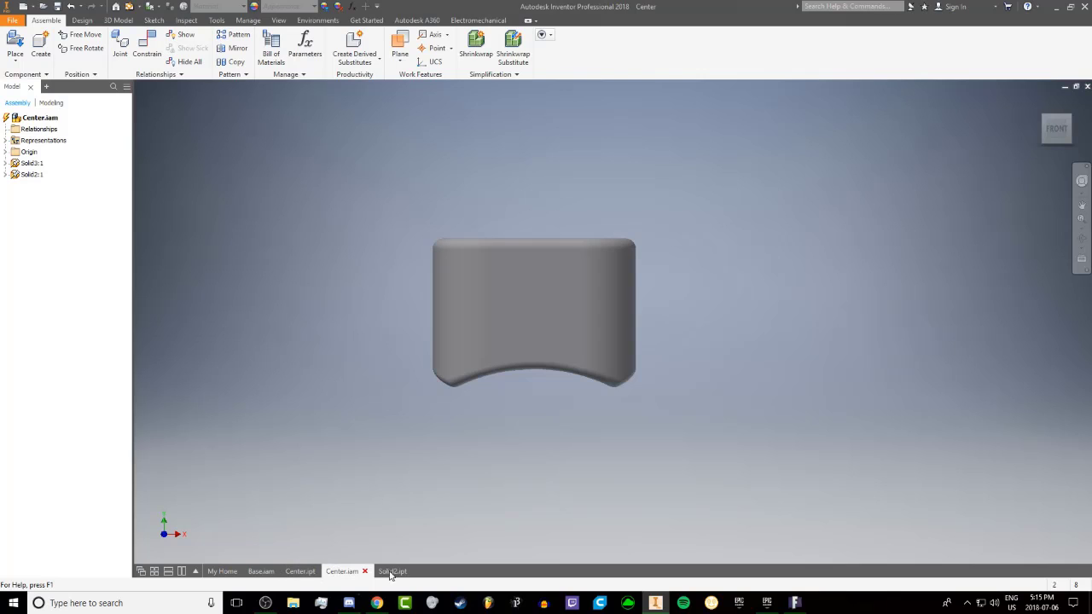
click(391, 571)
click(342, 571)
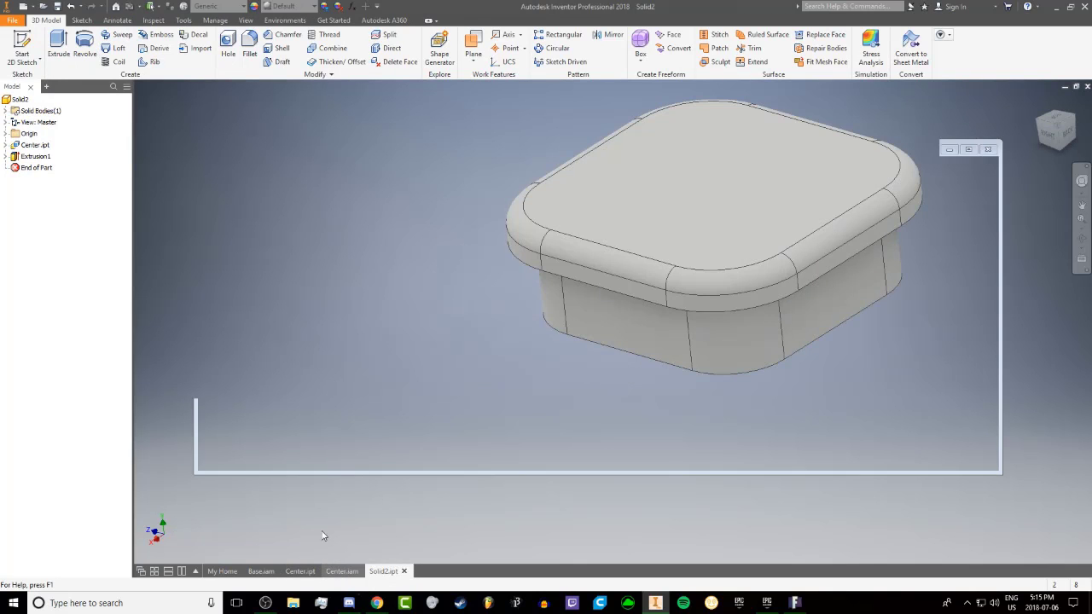
right_click(31, 162)
click(60, 198)
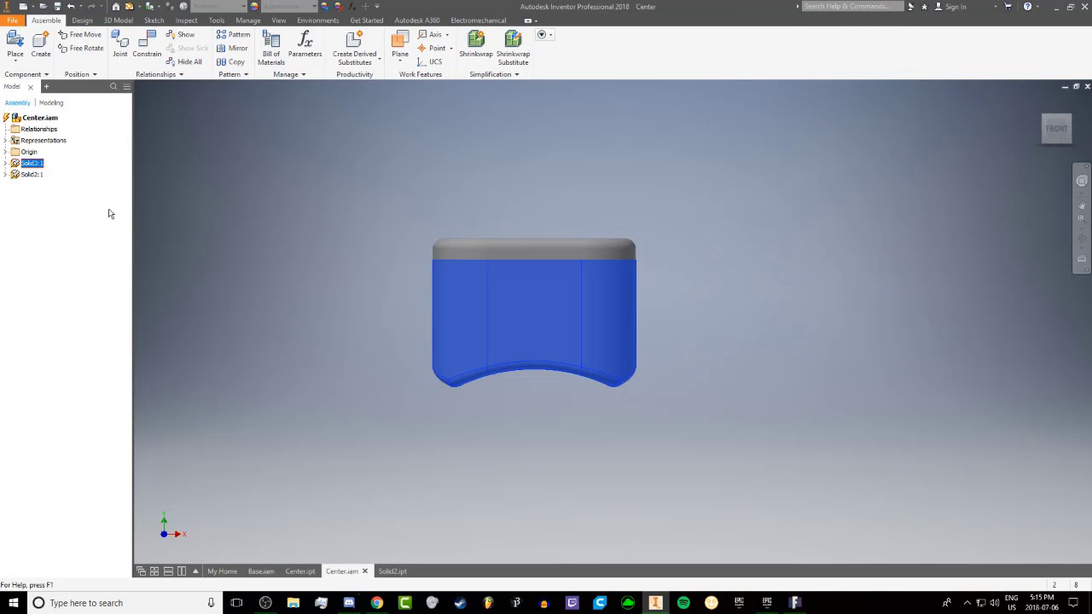
click(611, 275)
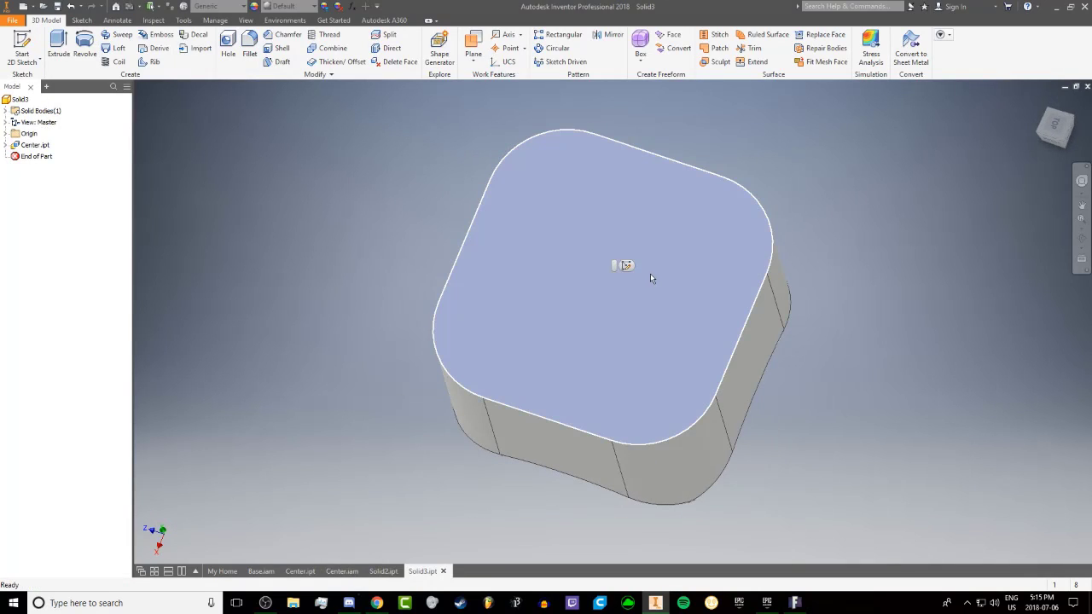
click(642, 264)
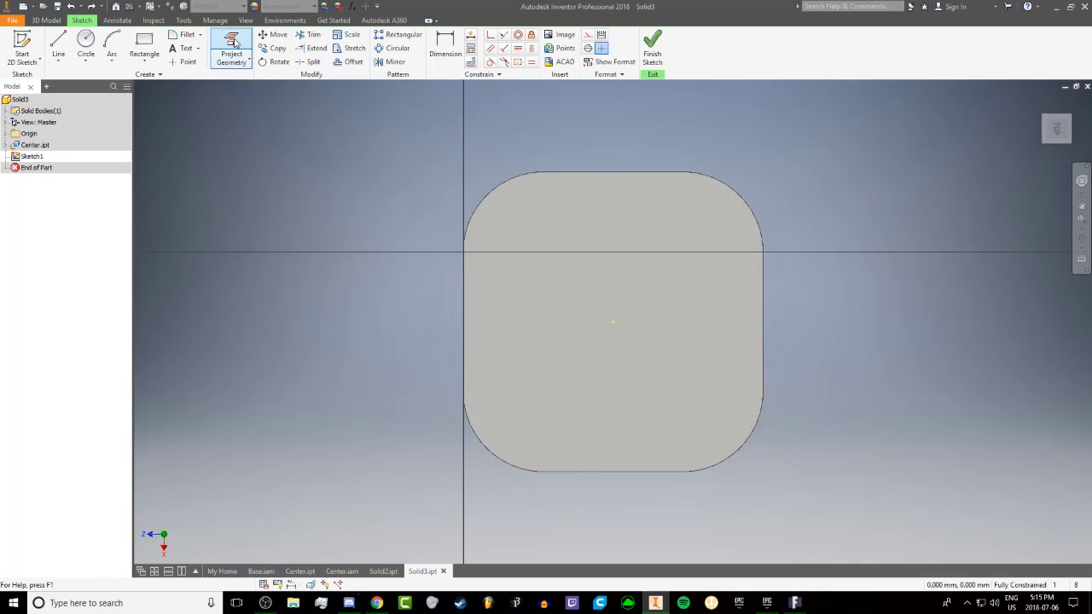
Project the outline of the body's flat face, offset it inward by 1.5 mm, and finish the sketch
click(630, 205)
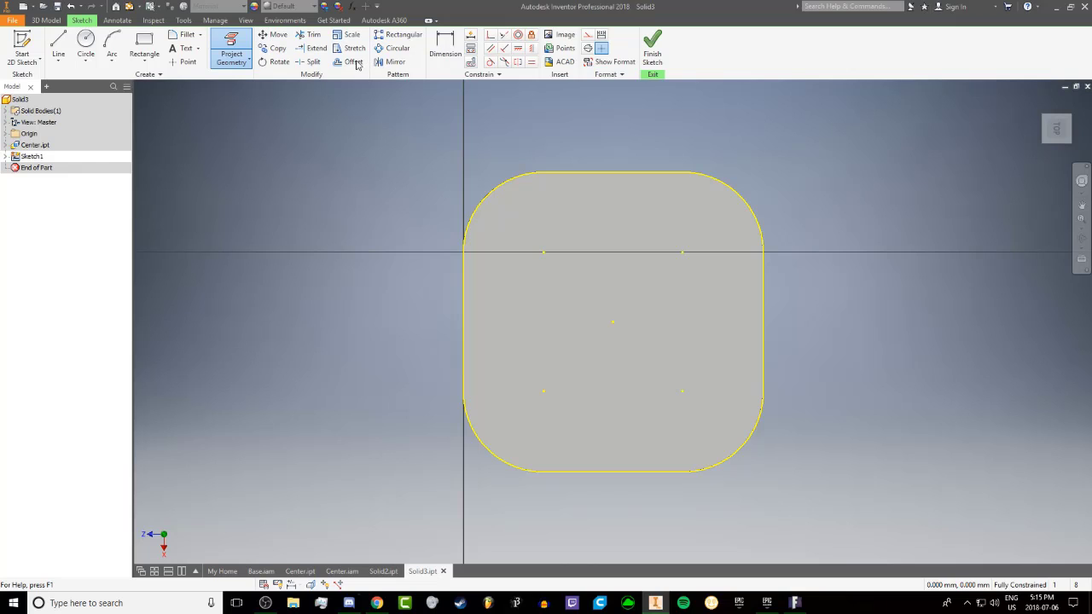
click(352, 63)
click(572, 174)
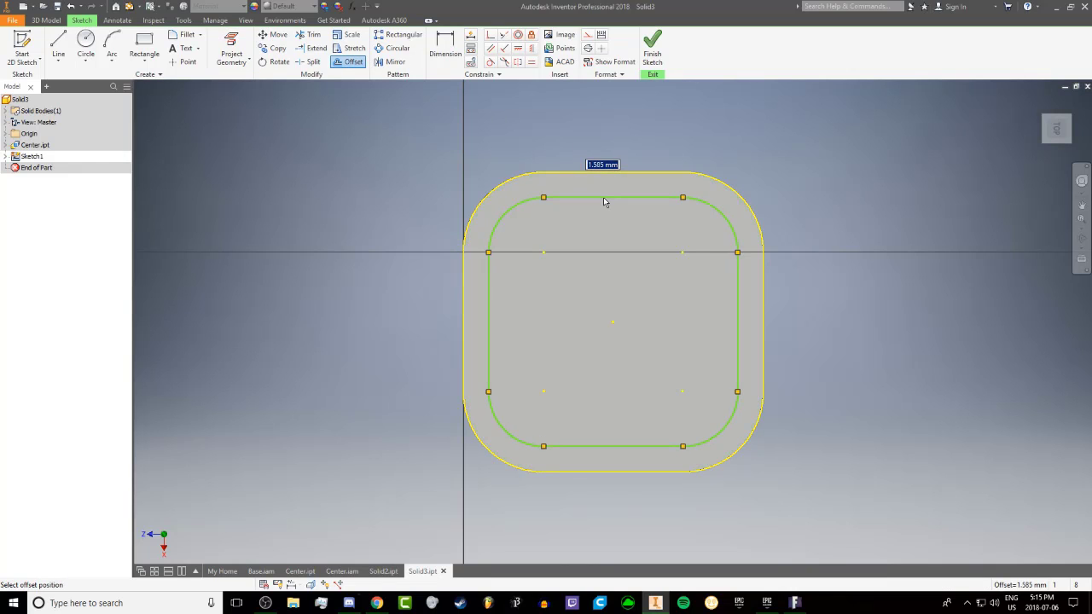
text(1)
key(Return)
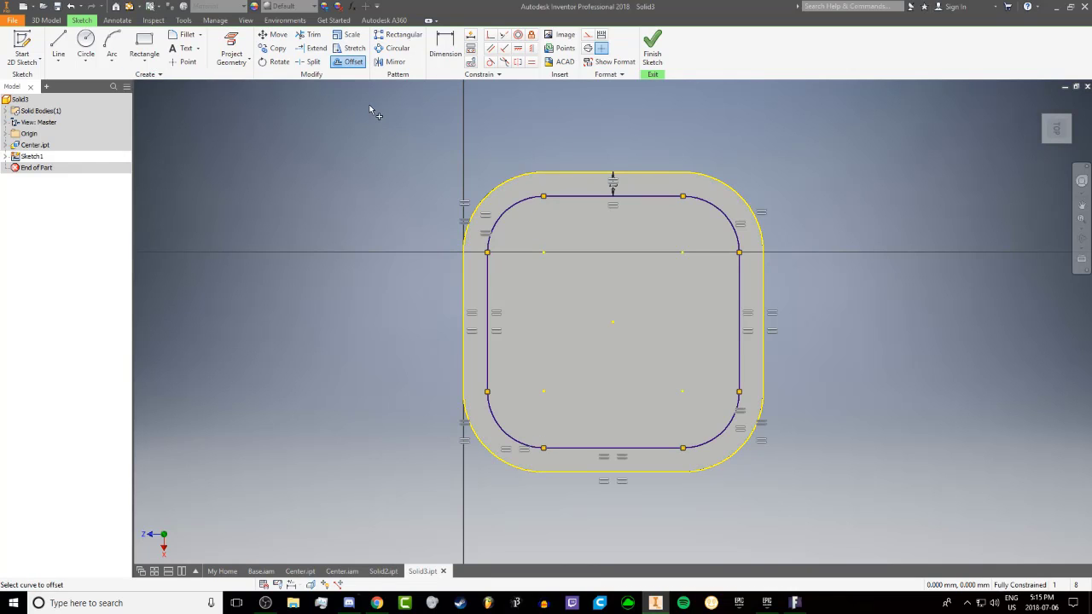
click(652, 45)
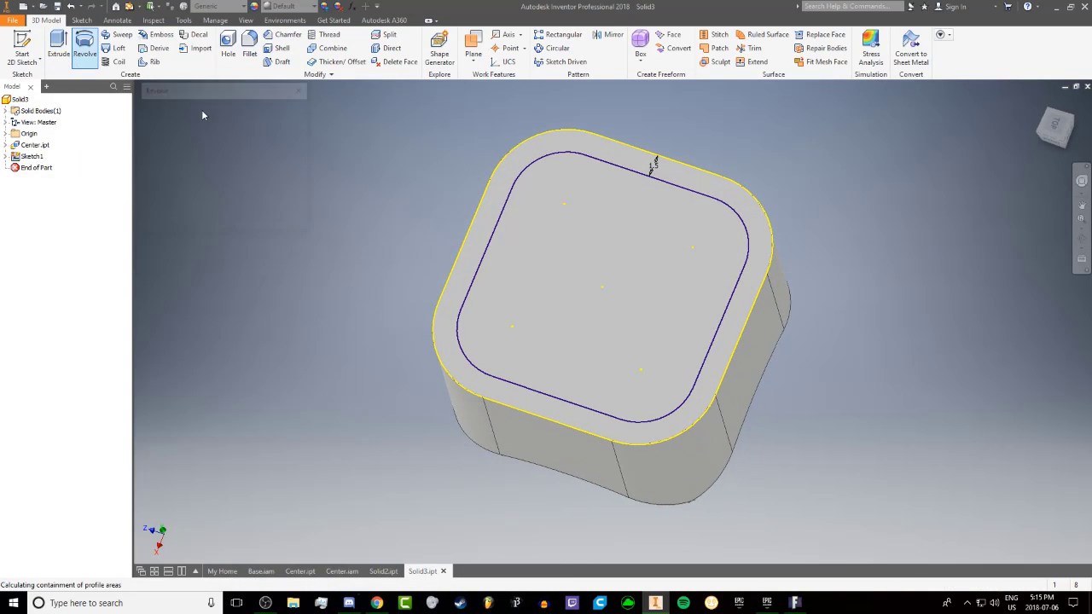
Cut the area inside the offset loop 8 mm deep into the body with Extrude
click(69, 49)
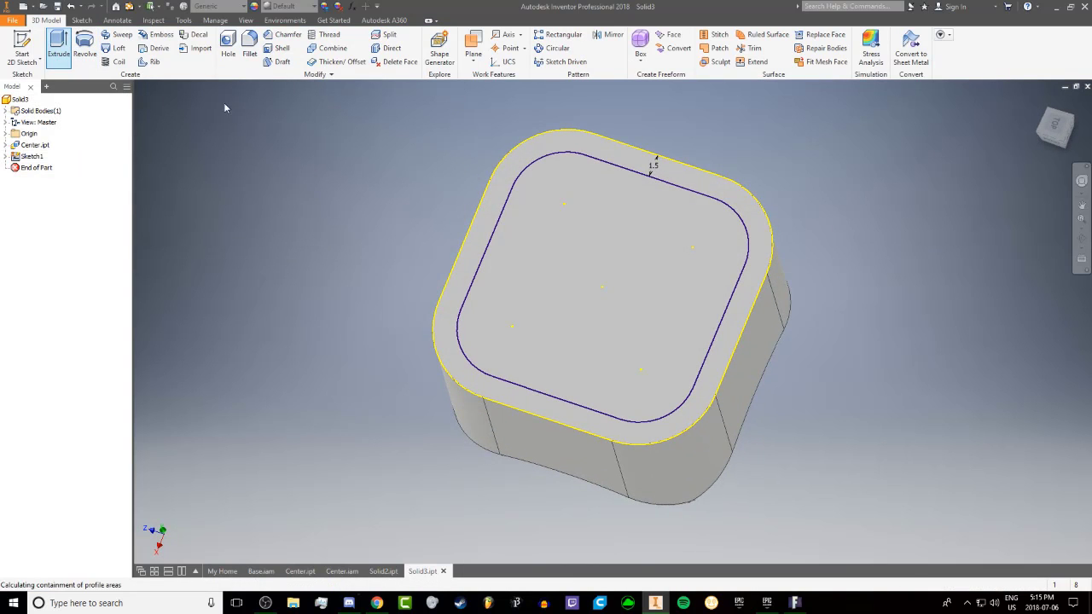
click(629, 251)
click(961, 315)
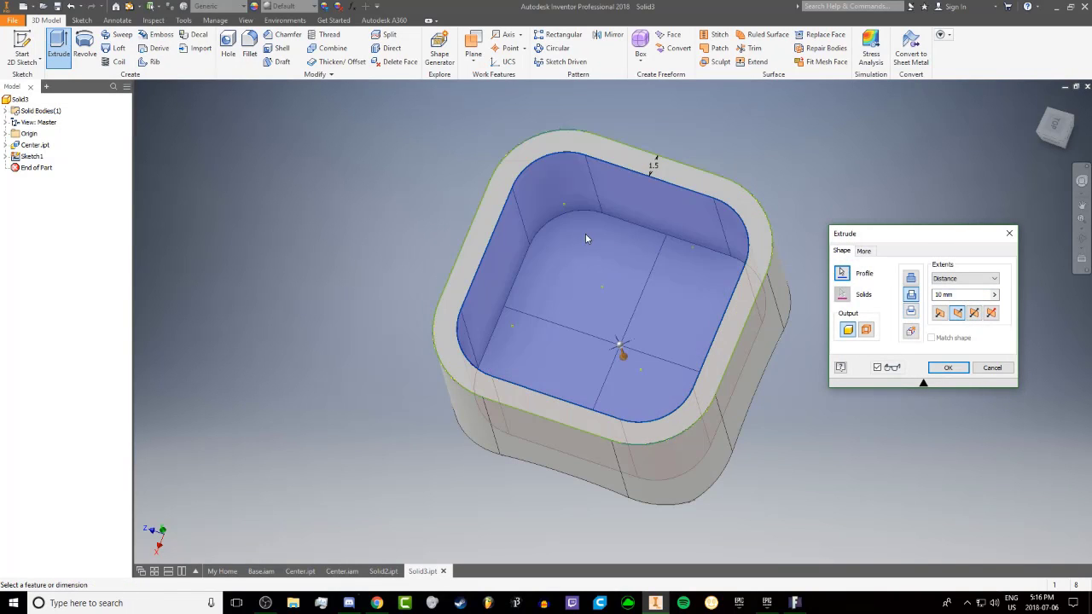
shift+middle_drag(588, 240, 633, 182)
scroll(655, 289, down, 3)
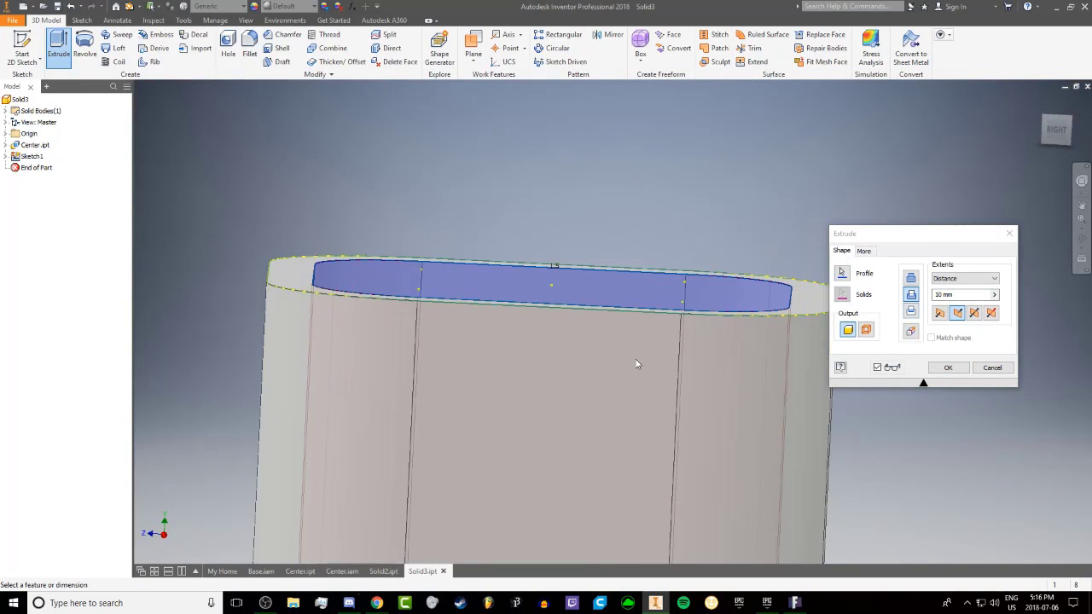
shift+middle_drag(639, 365, 499, 239)
click(944, 295)
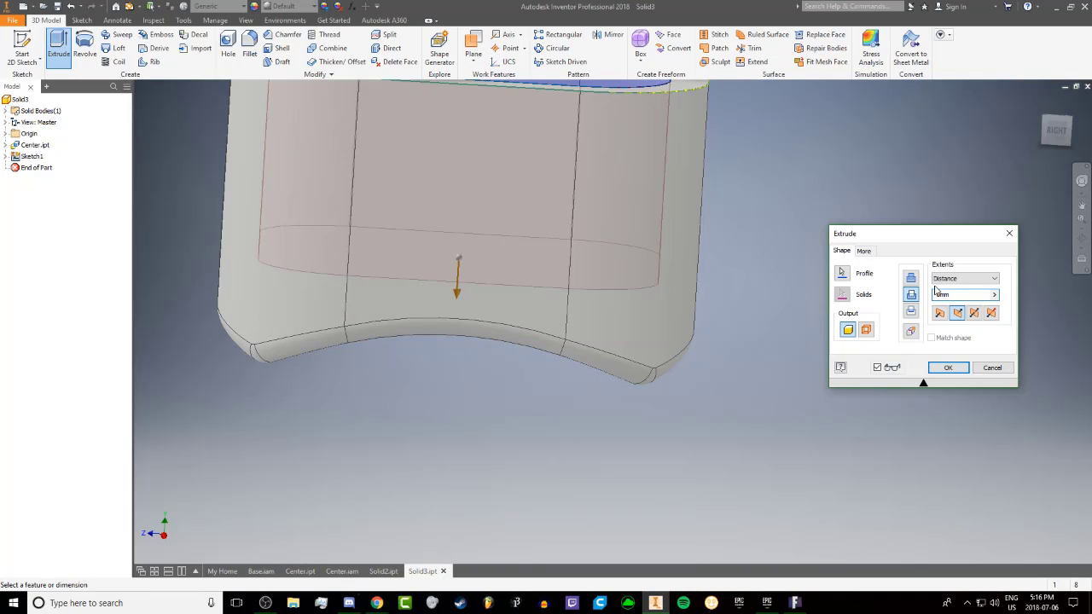
shift+middle_drag(767, 290, 505, 270)
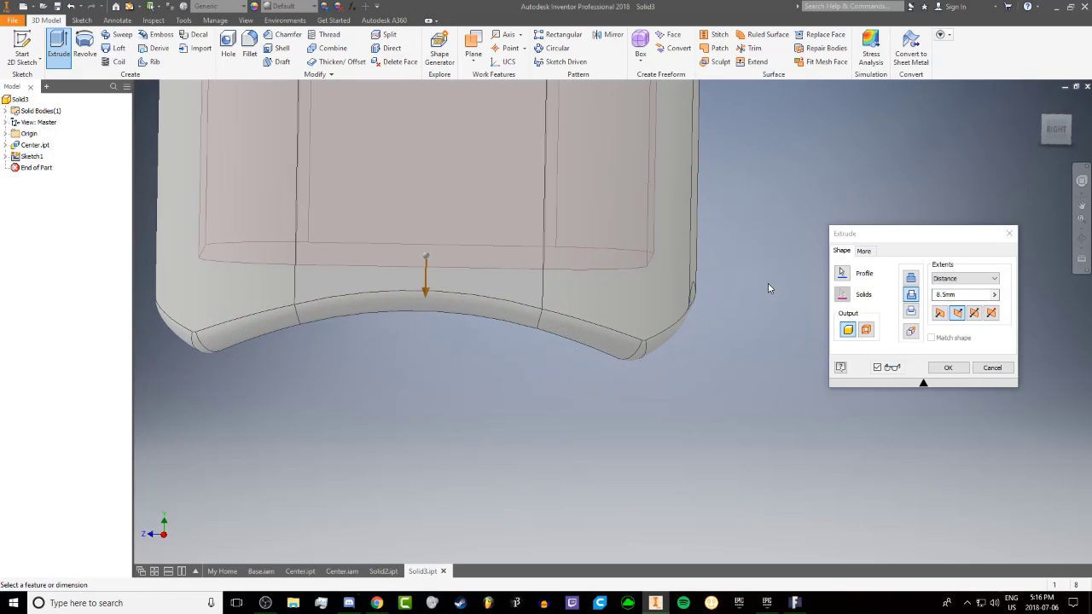
click(944, 293)
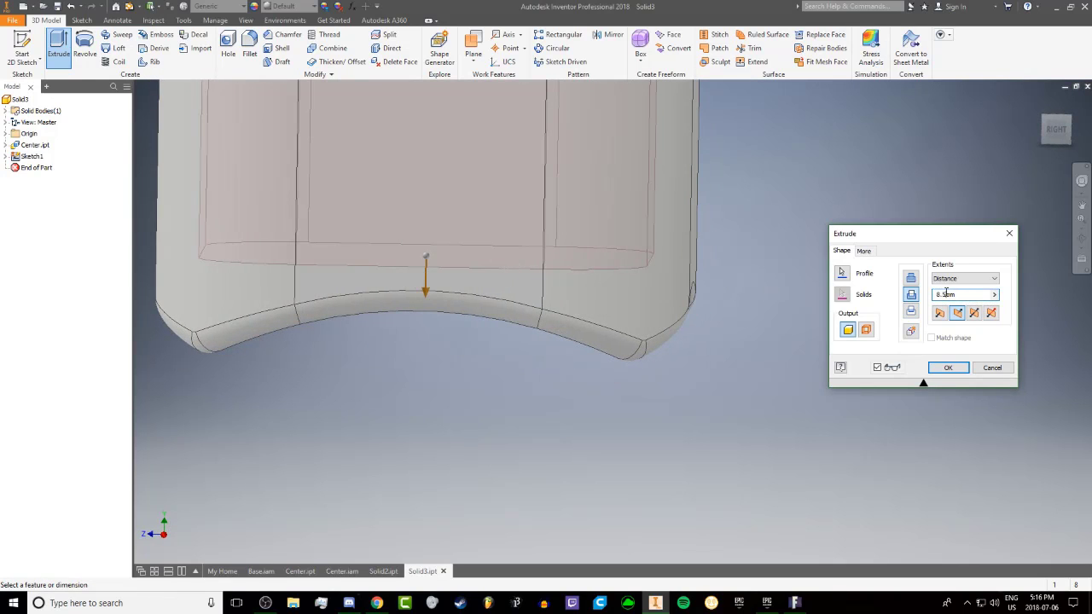
mouse_move(648, 255)
shift+middle_down()
mouse_move(512, 182)
mouse_move(534, 114)
mouse_move(523, 227)
mouse_move(505, 225)
shift+middle_up()
click(946, 368)
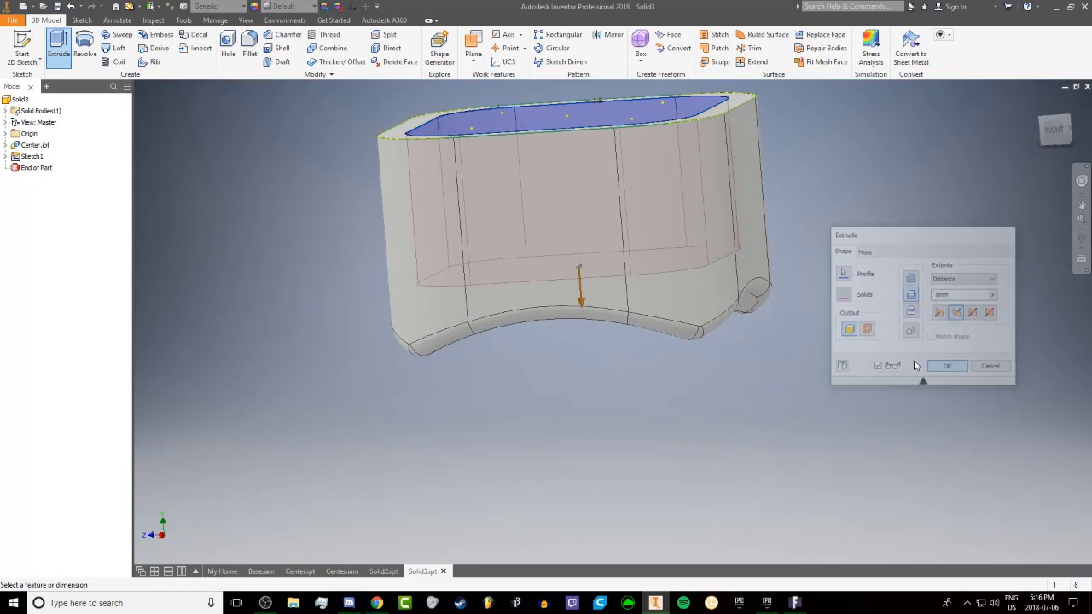
Start a sketch on the pocket floor, draw a 3.3 mm diameter circle at its centre point, and finish the sketch
shift+middle_drag(537, 186, 564, 193)
click(546, 210)
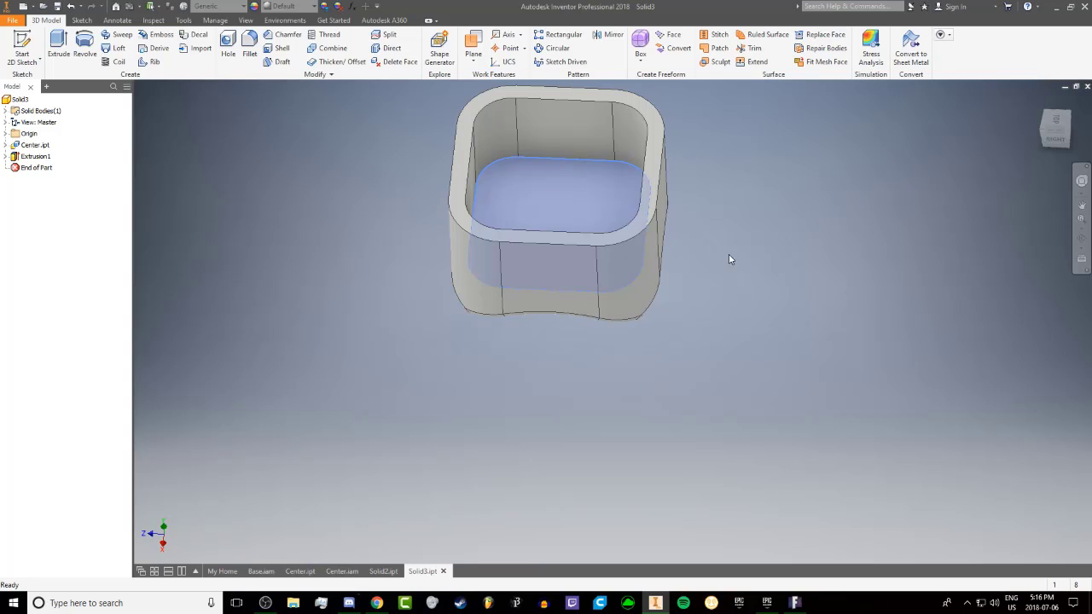
key(s)
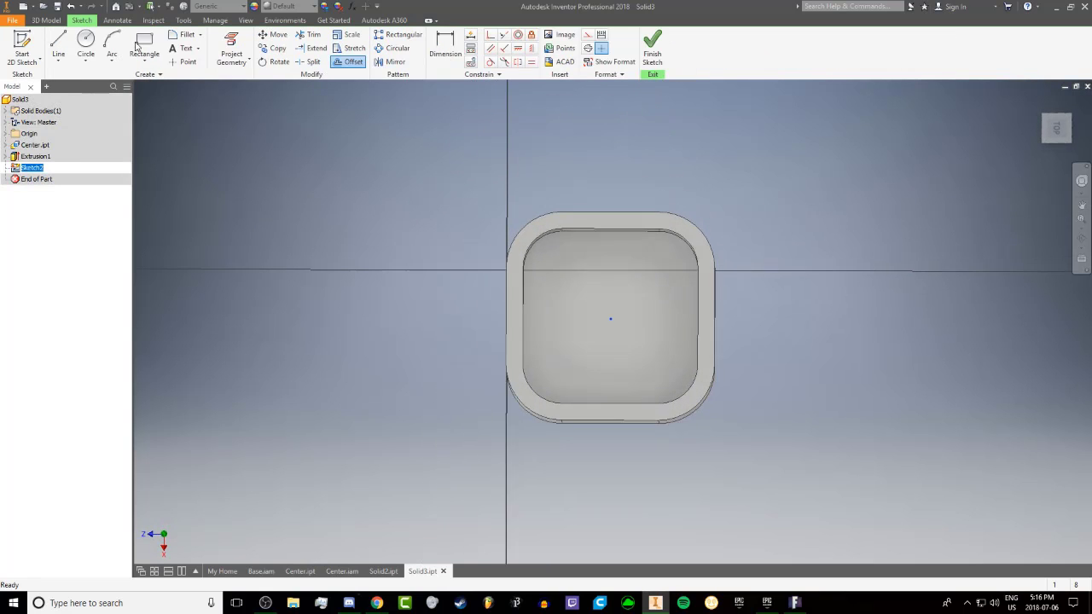
key(c)
click(612, 321)
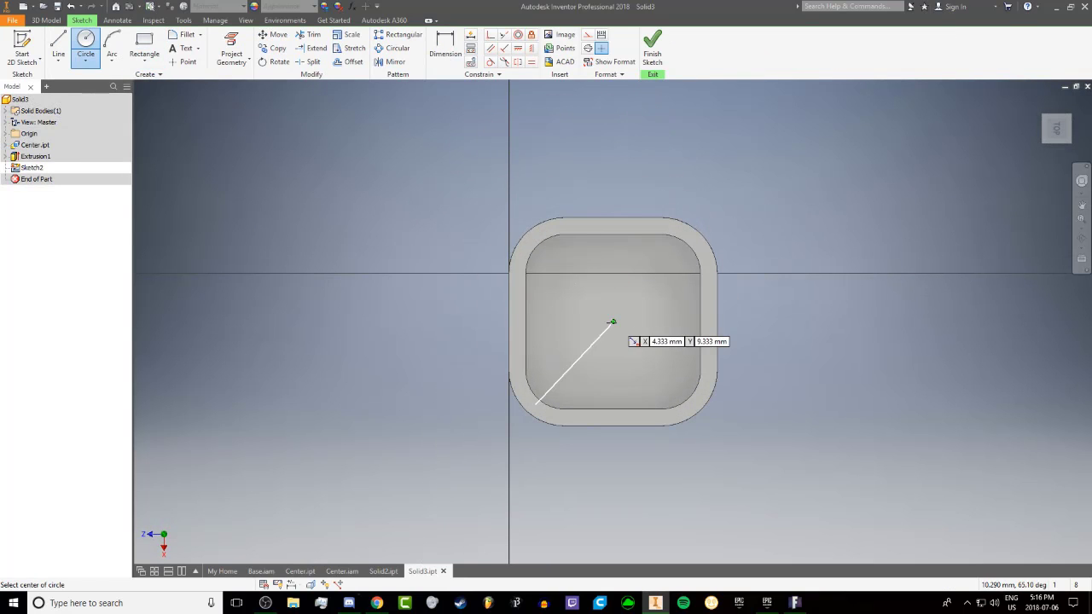
click(614, 320)
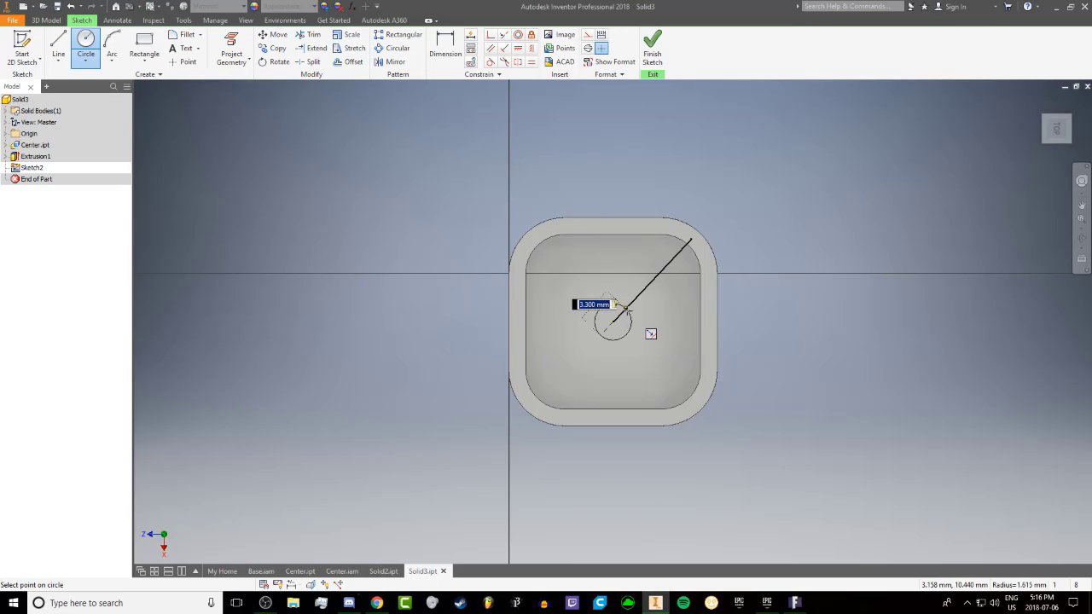
key(Return)
click(659, 48)
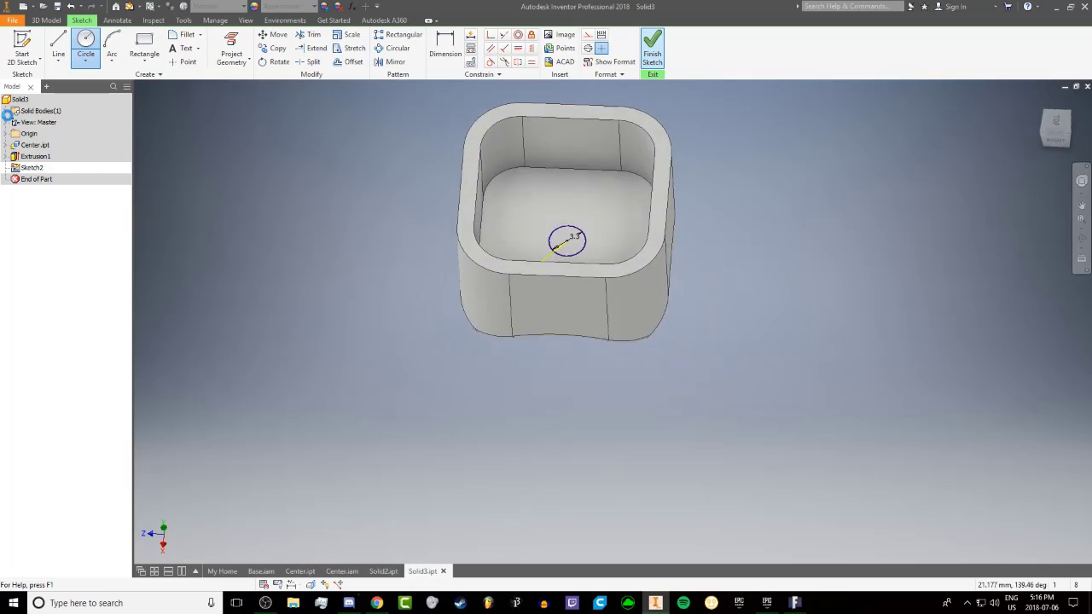
Cut the 3.3 mm circle 8 mm down through the pocket floor with Extrude
key(e)
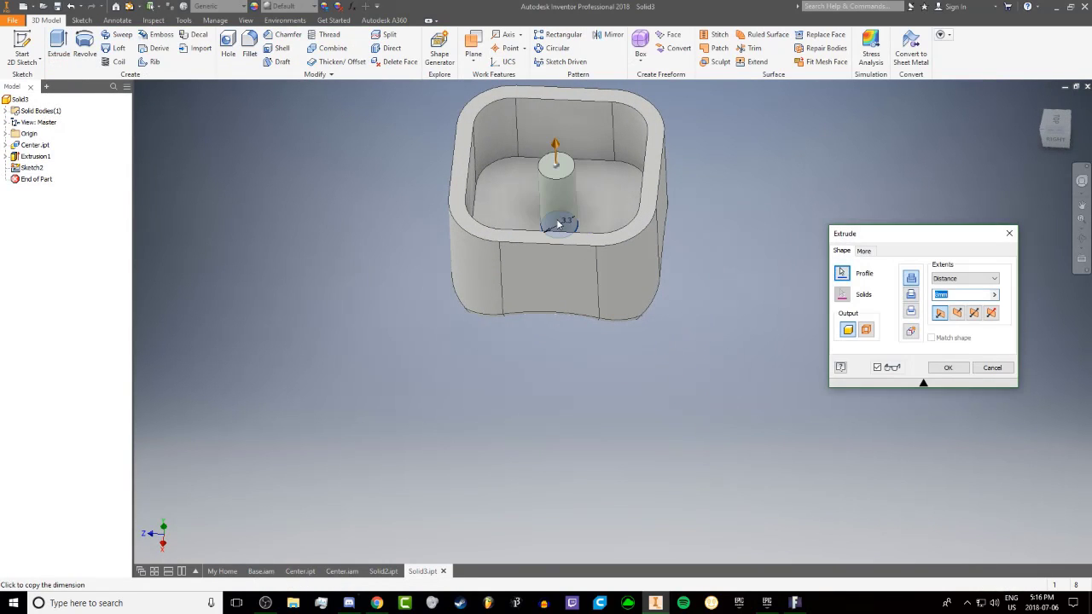
click(963, 317)
click(931, 370)
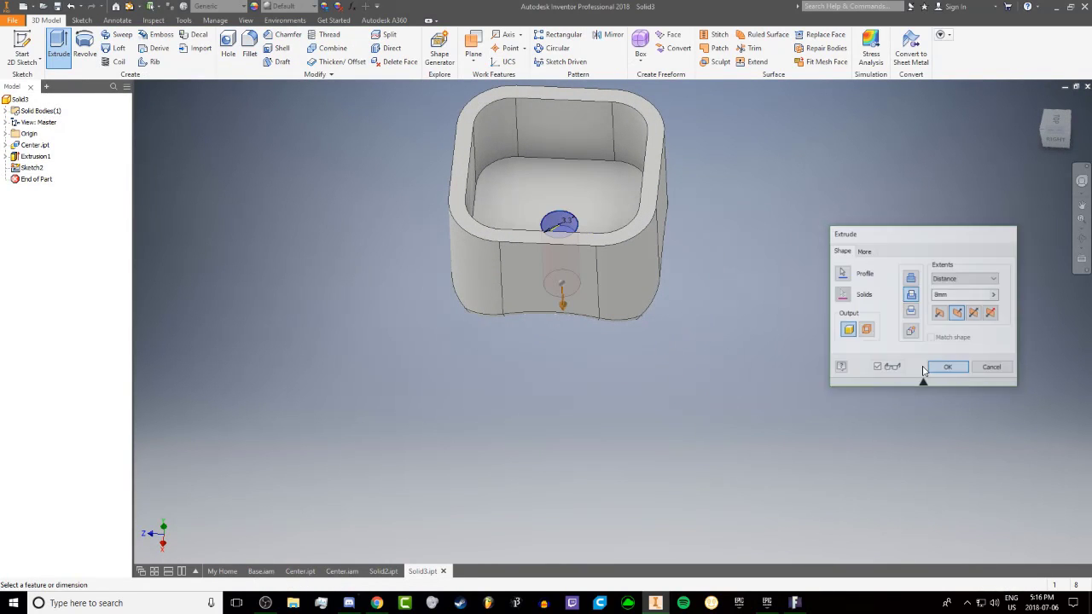
Open the pocket's cut extrusion for editing, review its depth, and accept the feature
middle_drag(419, 297, 437, 360)
shift+middle_drag(544, 258, 548, 278)
double_click(548, 278)
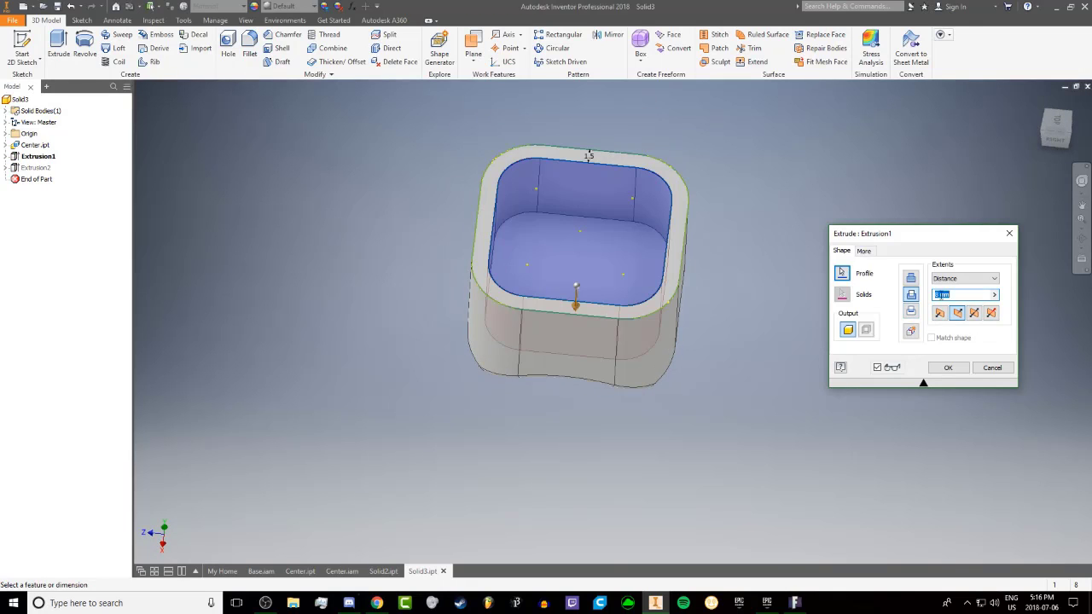
key(Return)
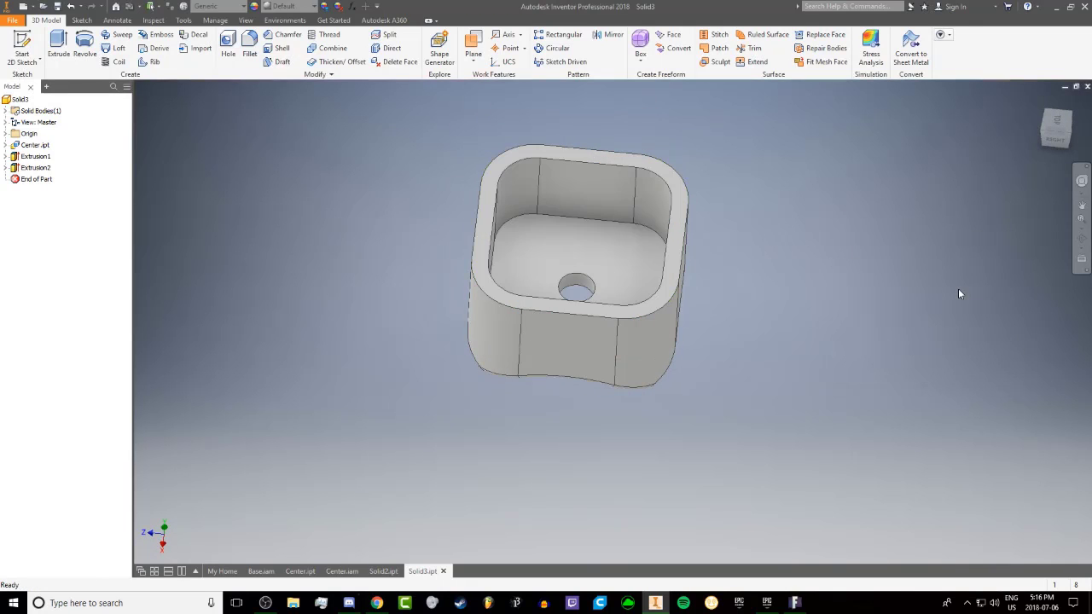
shift+middle_drag(476, 231, 601, 243)
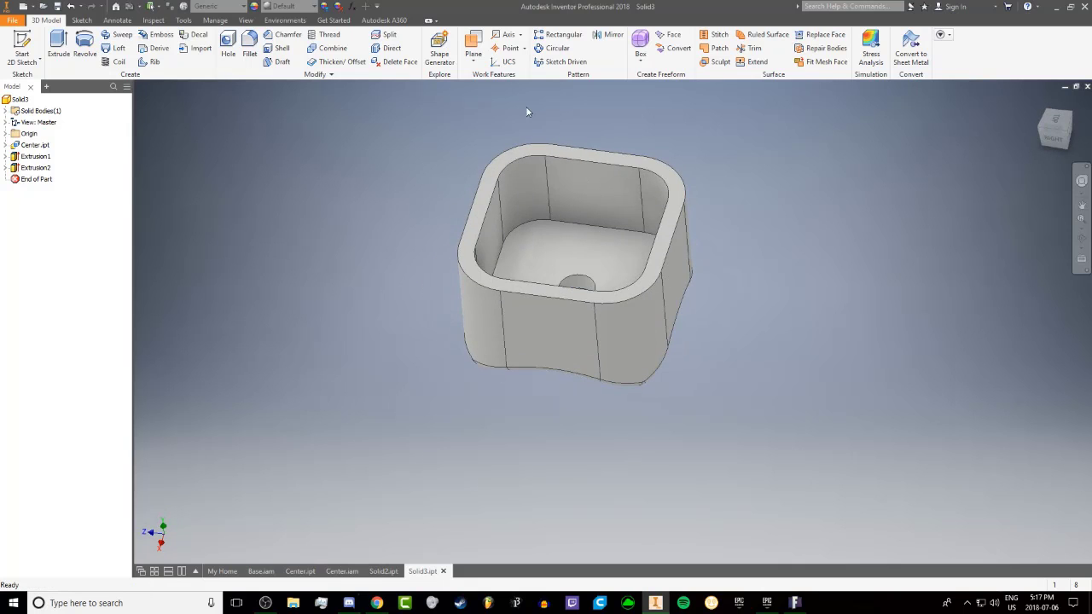
Start a sketch on the body's flat side face and draw a rectangle about 5.6 by 2.4 mm hanging from the rim edge
shift+middle_drag(736, 224, 548, 202)
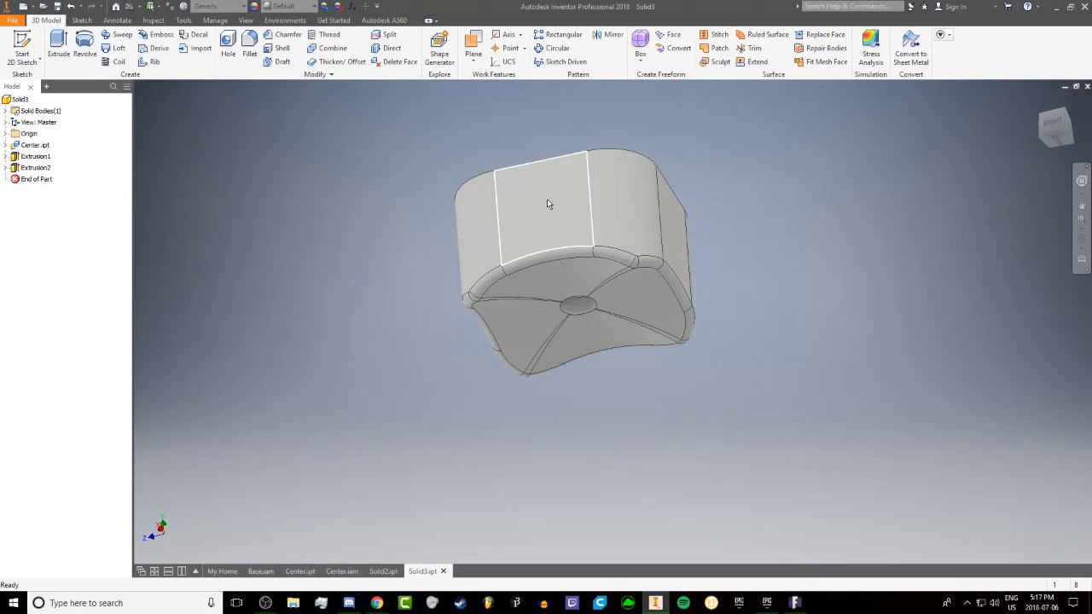
click(569, 199)
click(565, 192)
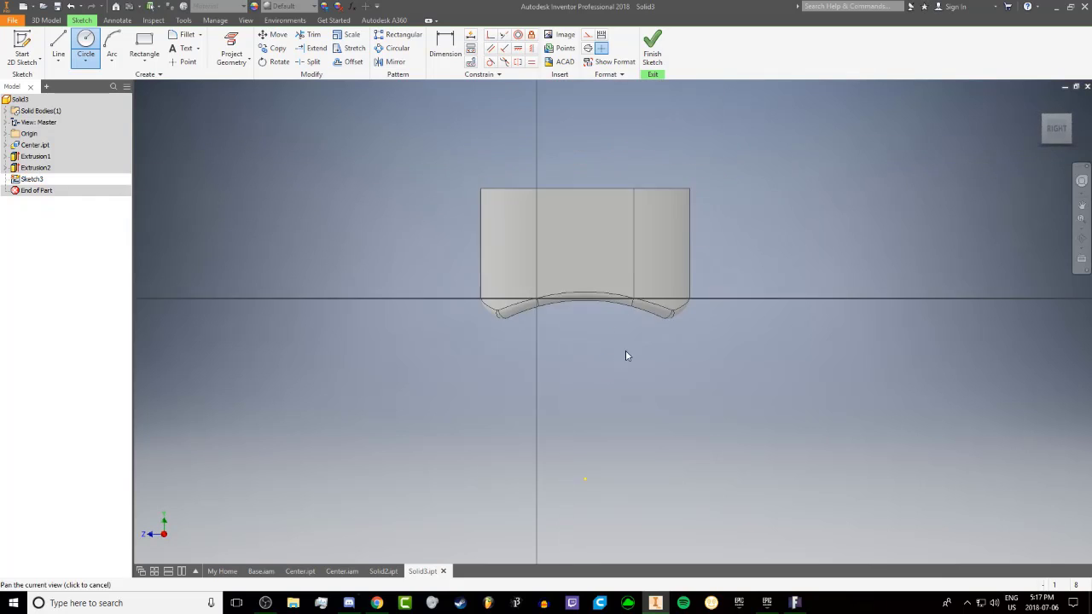
click(144, 47)
scroll(567, 239, down, 3)
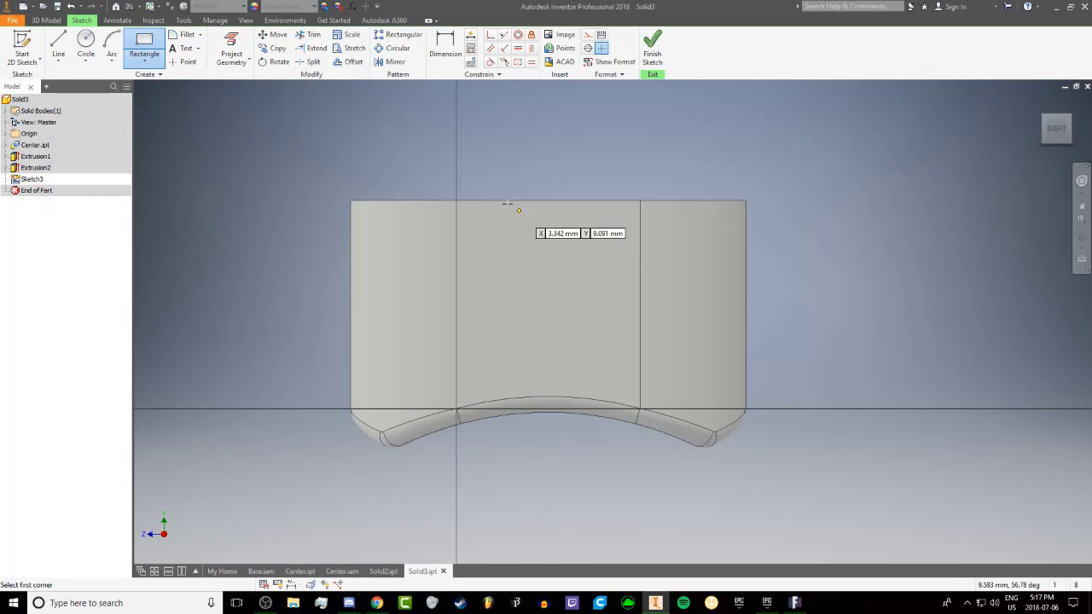
click(489, 201)
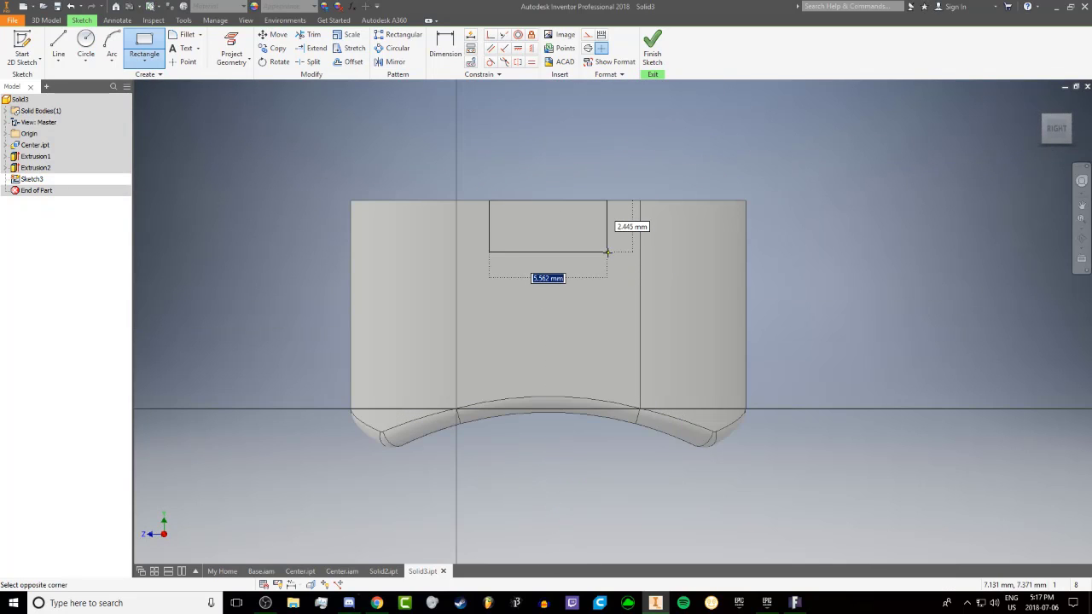
click(607, 251)
Dimension the rectangle to 2.25 mm high and 5 mm wide
click(445, 43)
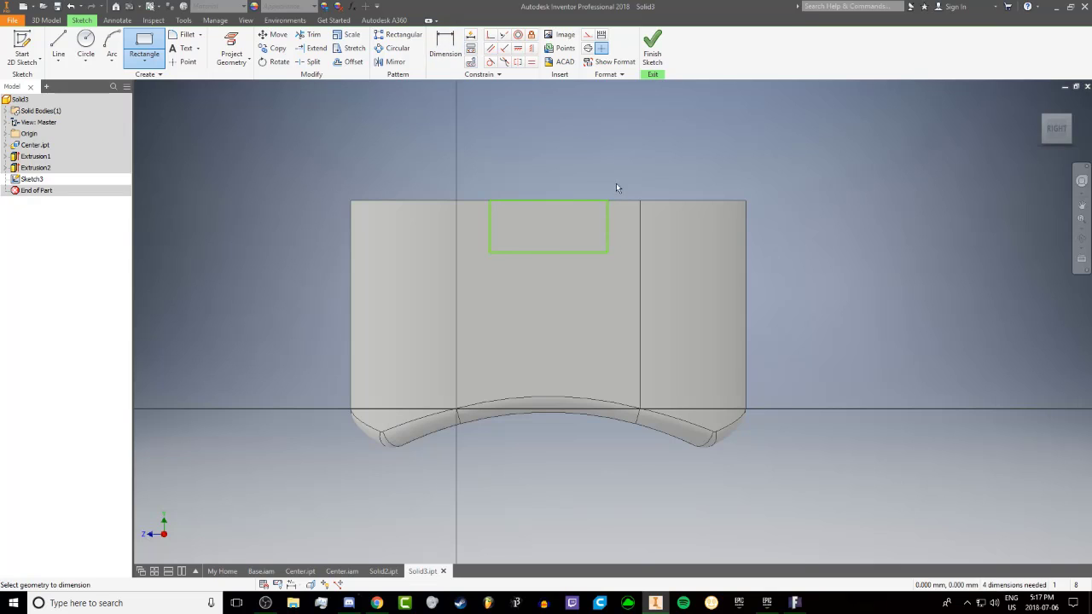
click(611, 232)
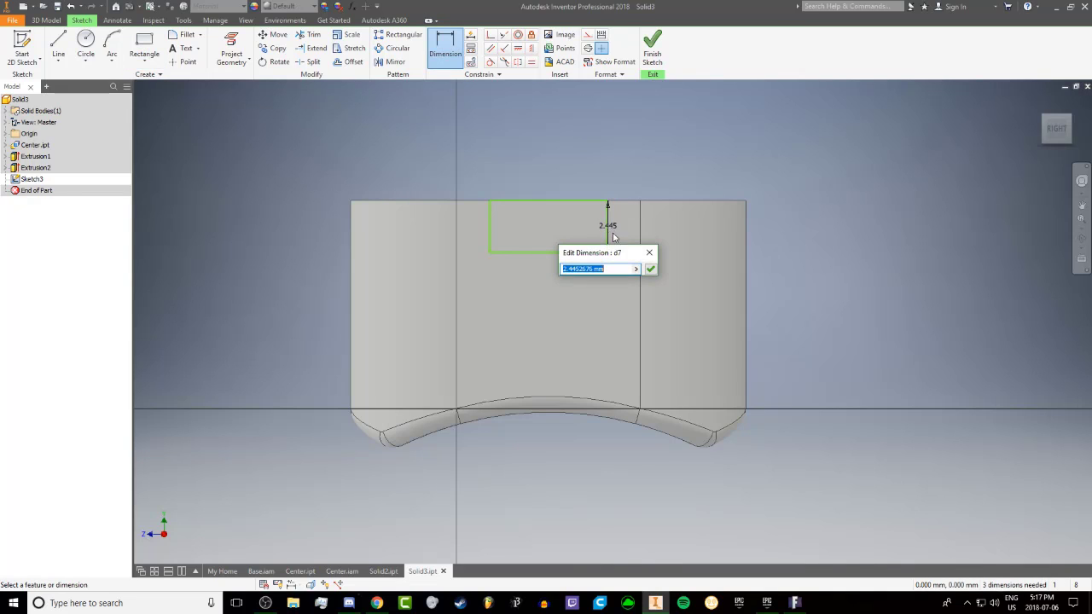
text(2.25)
key(Return)
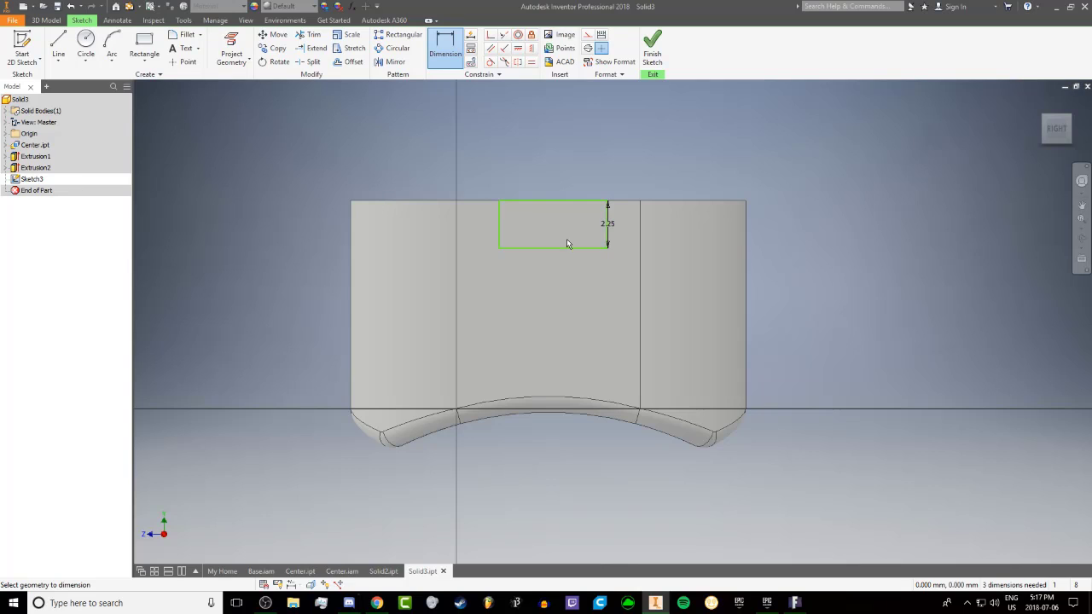
click(559, 268)
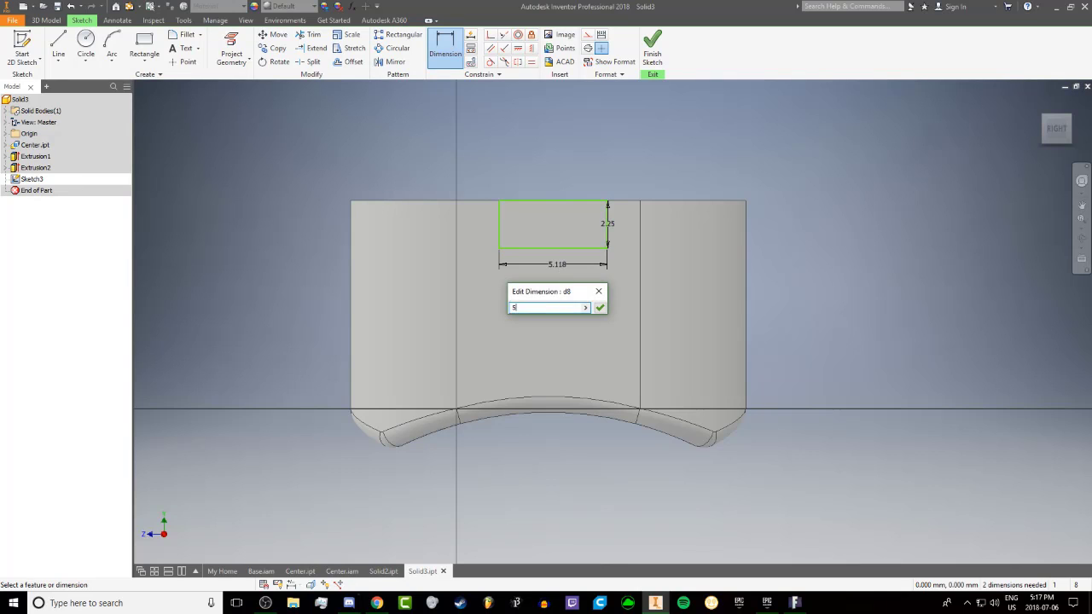
key(Return)
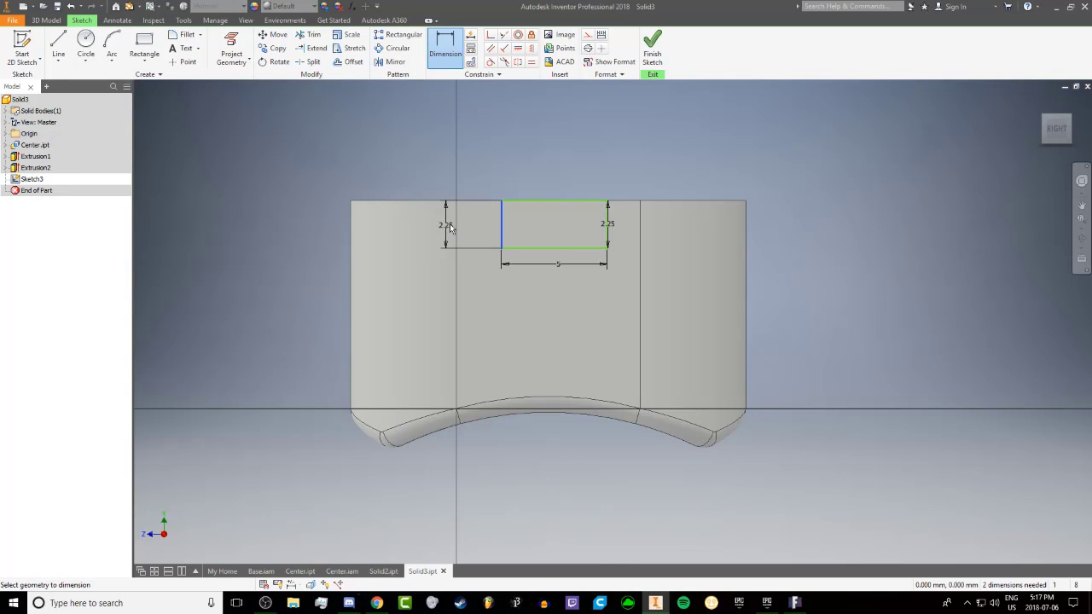
Centre the rectangle by dimensioning its distance to both body side edges and linking one distance to the driven one opposite
click(402, 227)
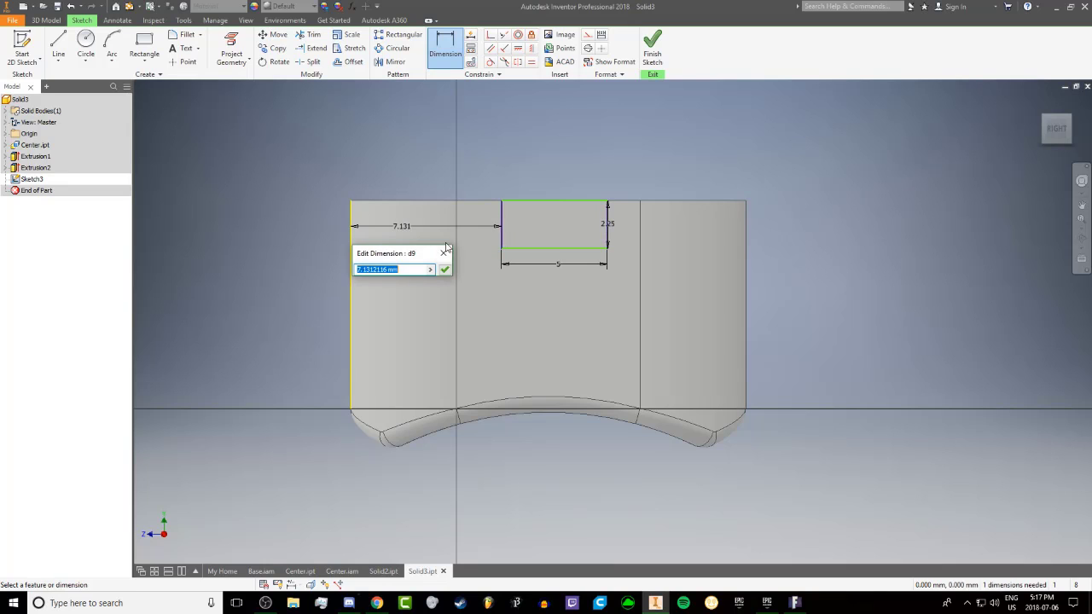
click(444, 270)
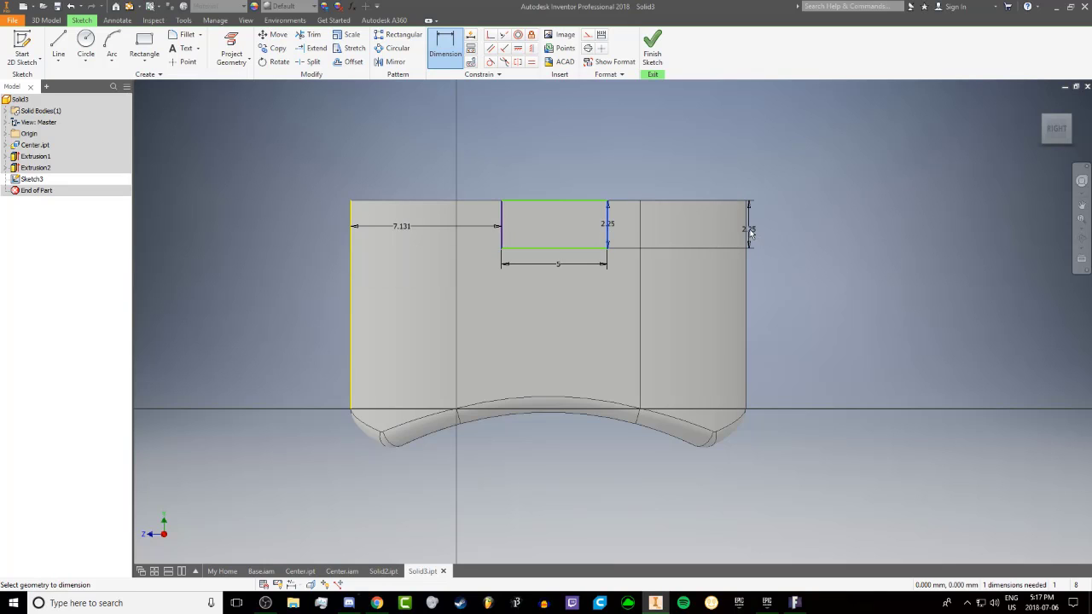
click(248, 106)
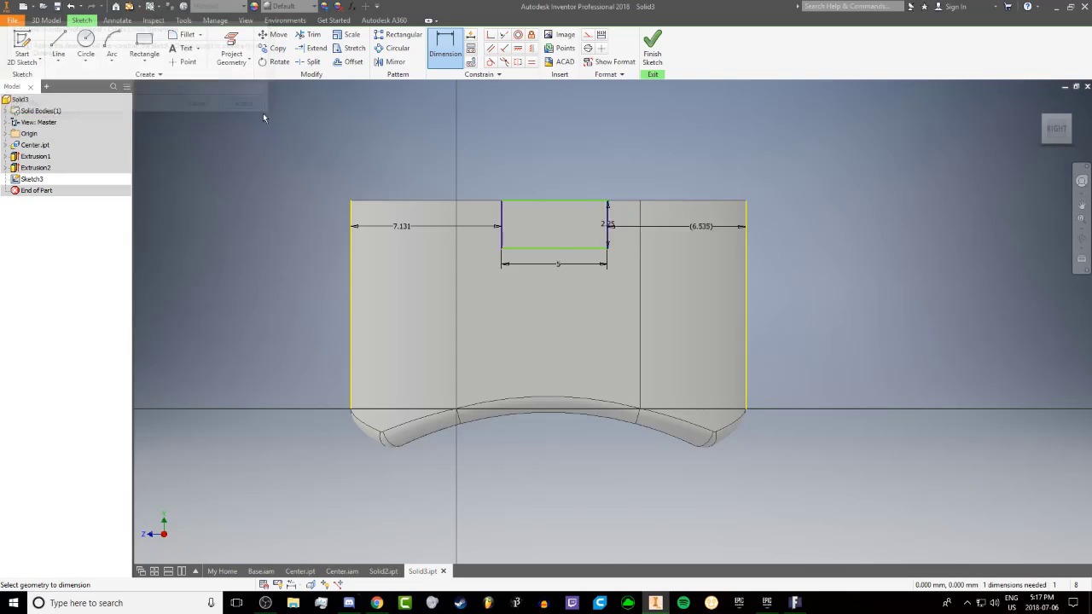
click(416, 228)
click(667, 226)
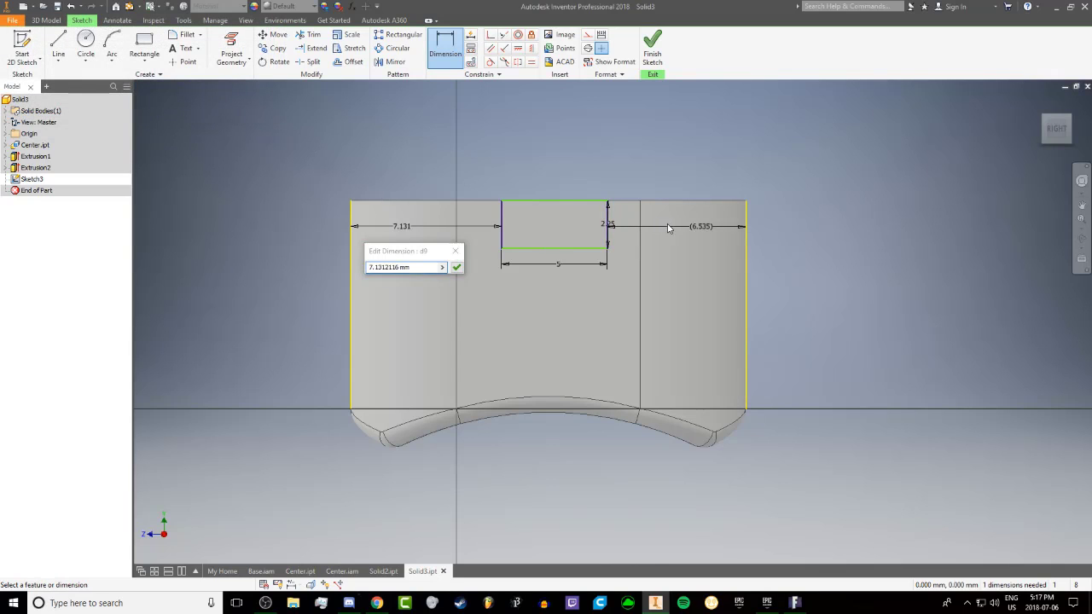
click(458, 267)
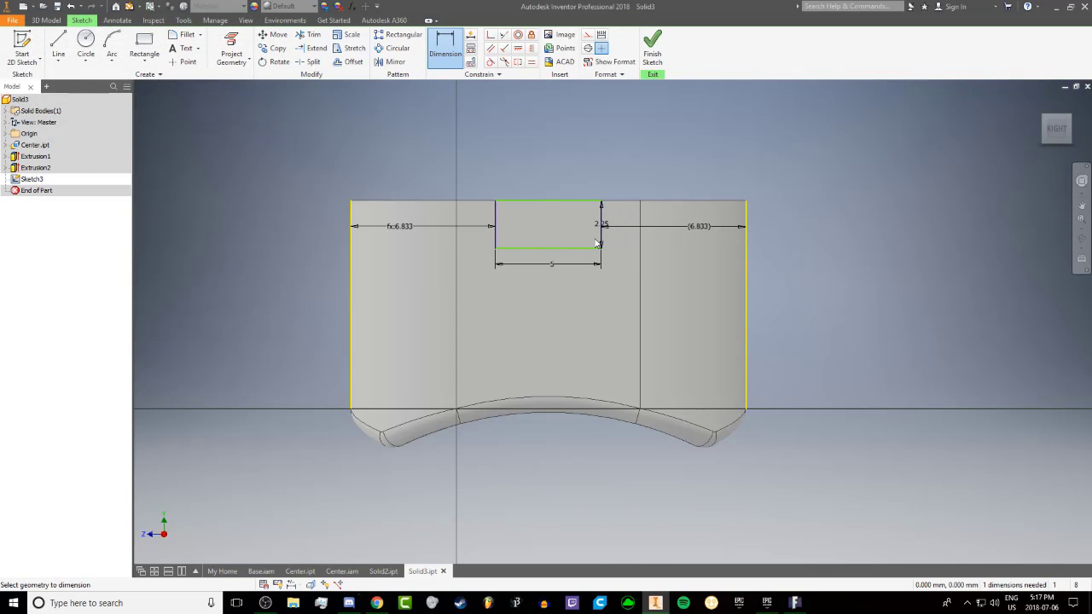
key(Escape)
Reduce the rectangle's height and make its upper edge collinear with the body's rim edge
shift+middle_drag(647, 205, 660, 168)
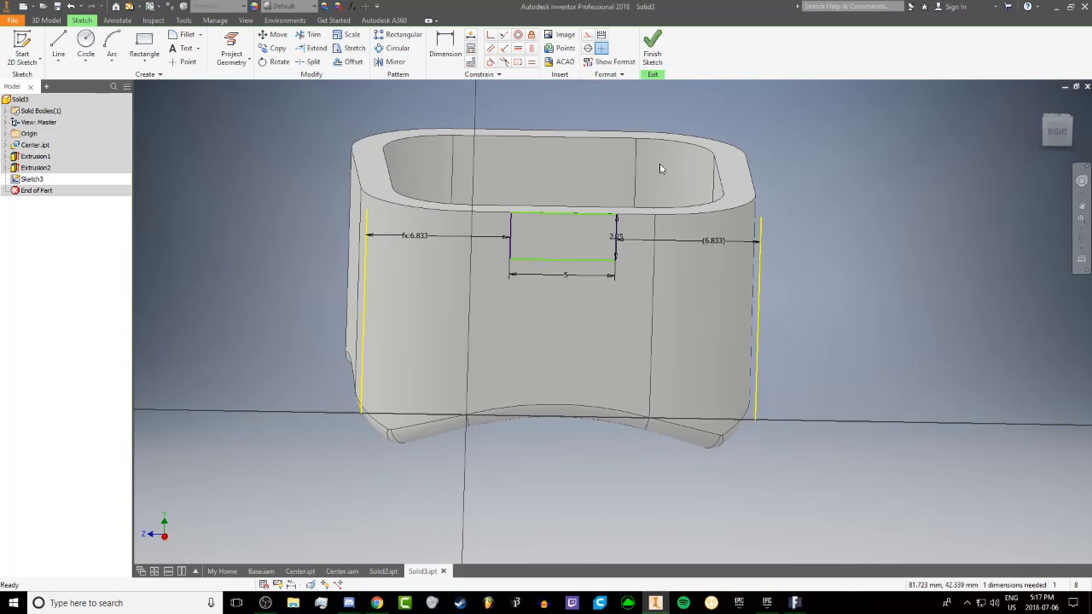
double_click(619, 237)
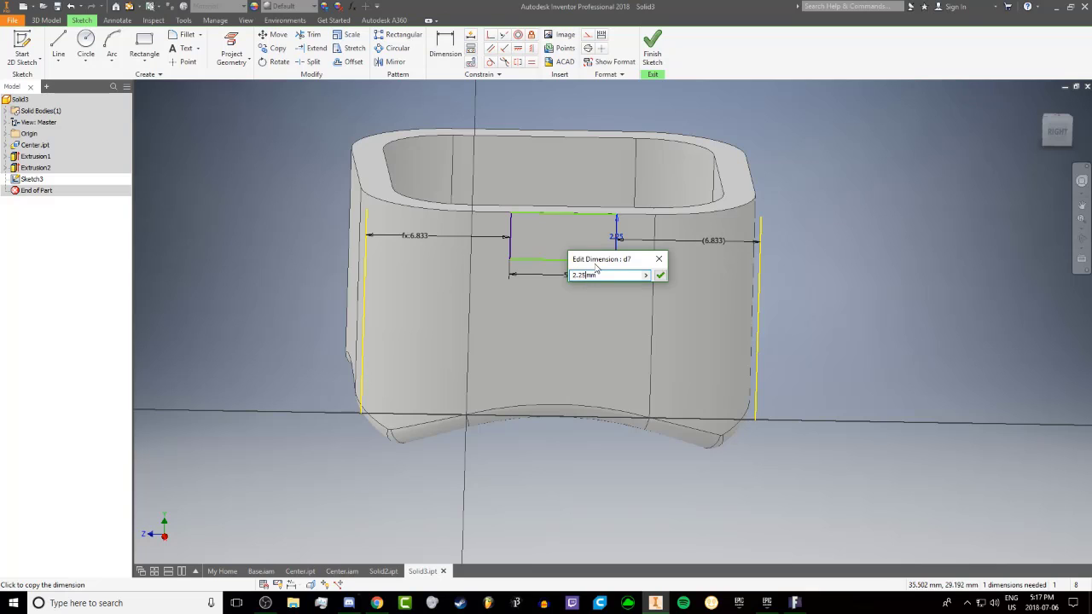
key(Return)
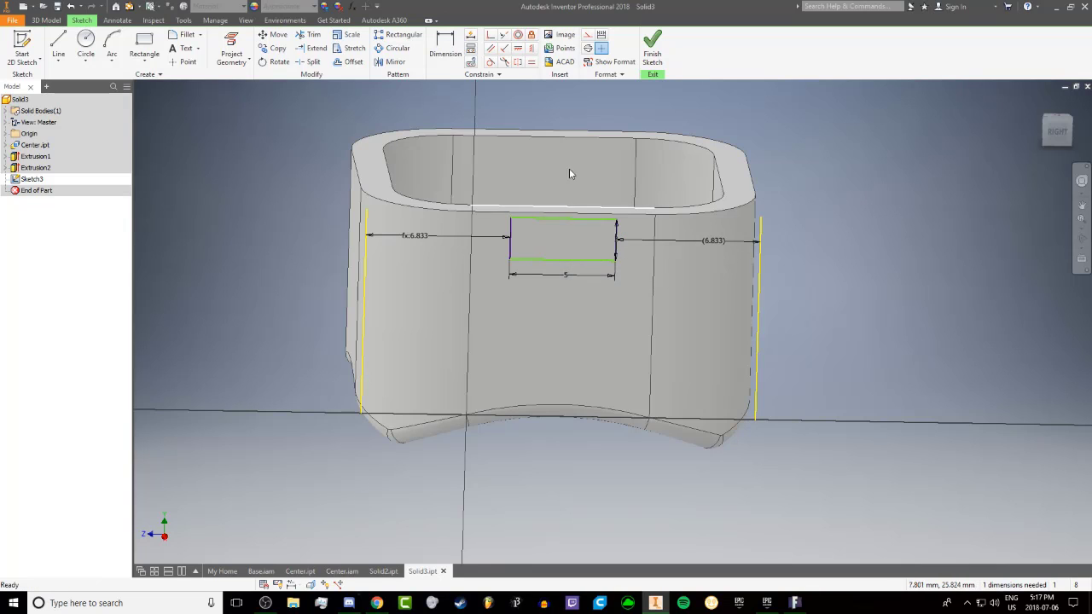
click(503, 35)
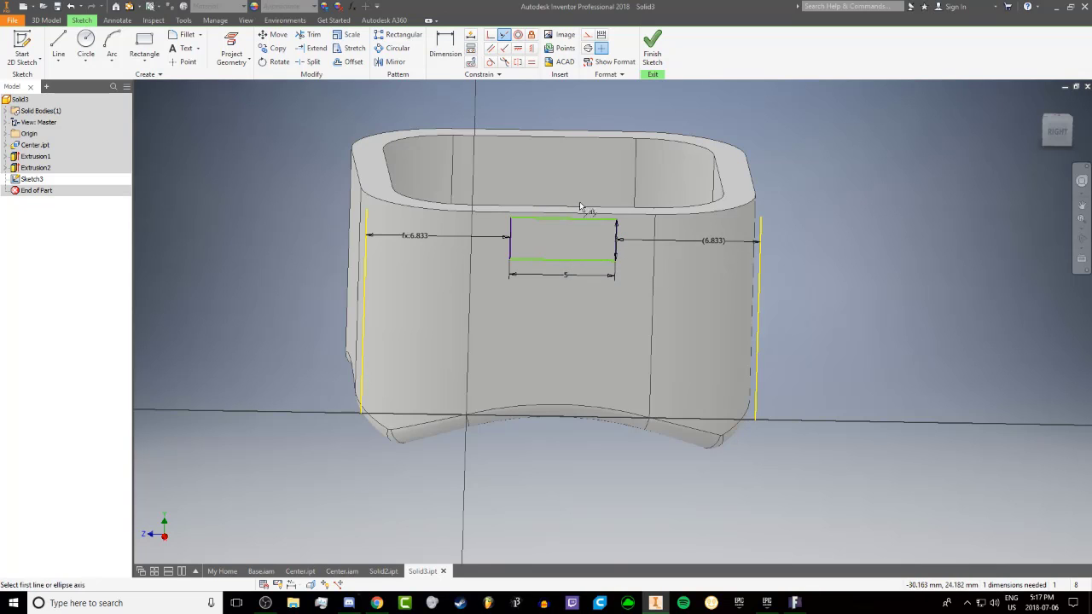
click(572, 219)
click(569, 212)
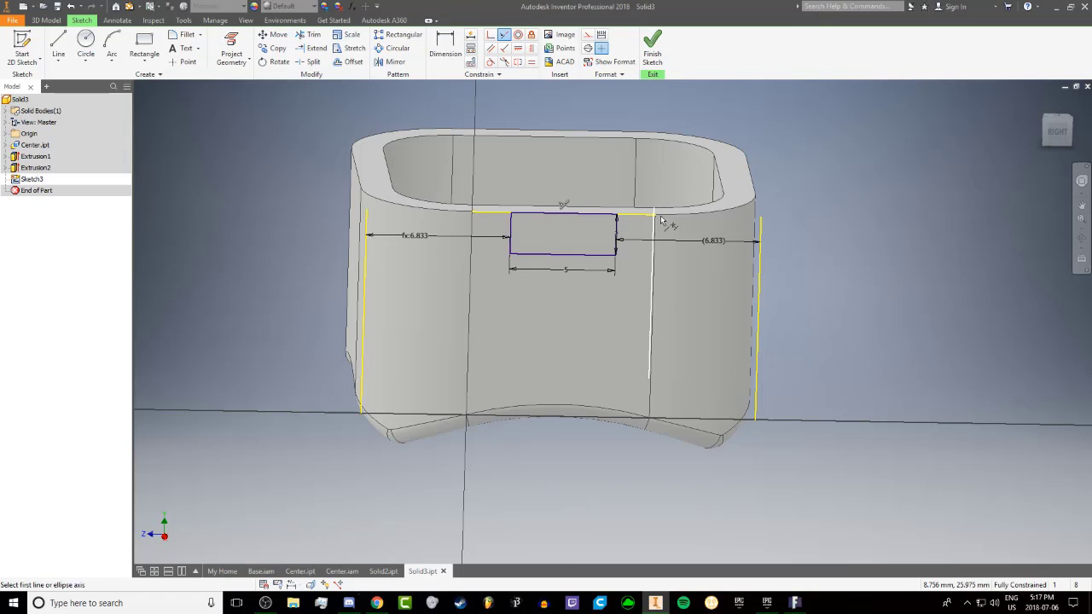
Finish the sketch and cut the rectangle inward through both opposite walls with Extrude, using the All extent
click(654, 51)
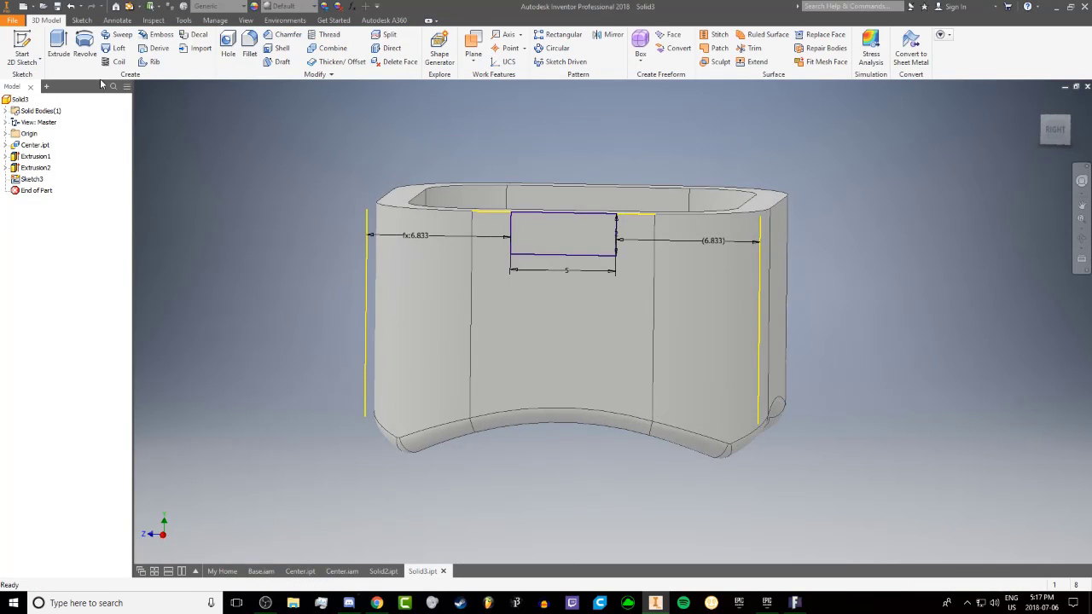
click(62, 52)
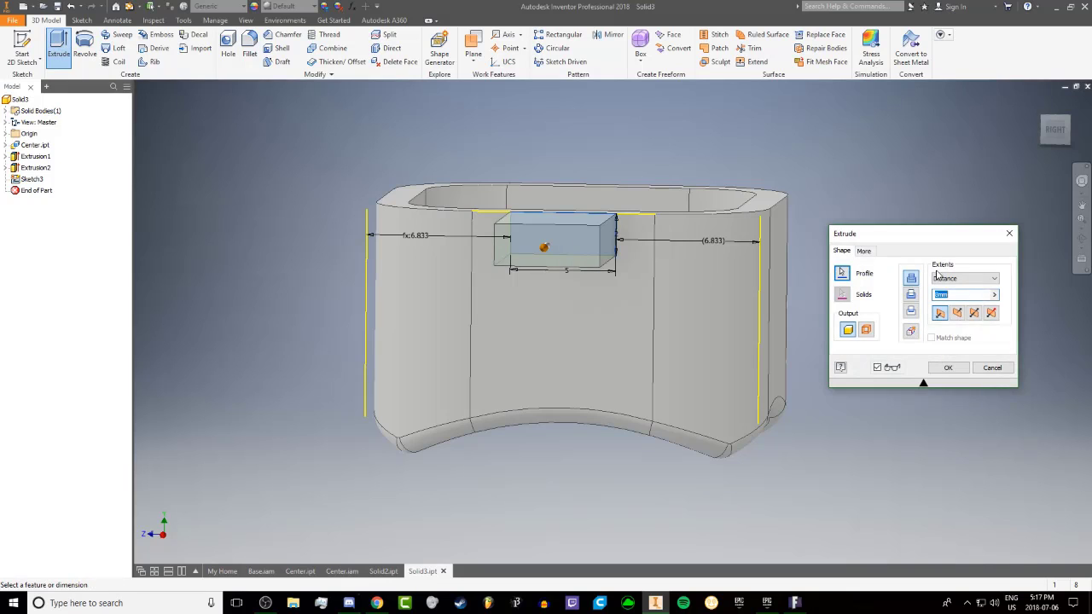
click(957, 313)
click(947, 281)
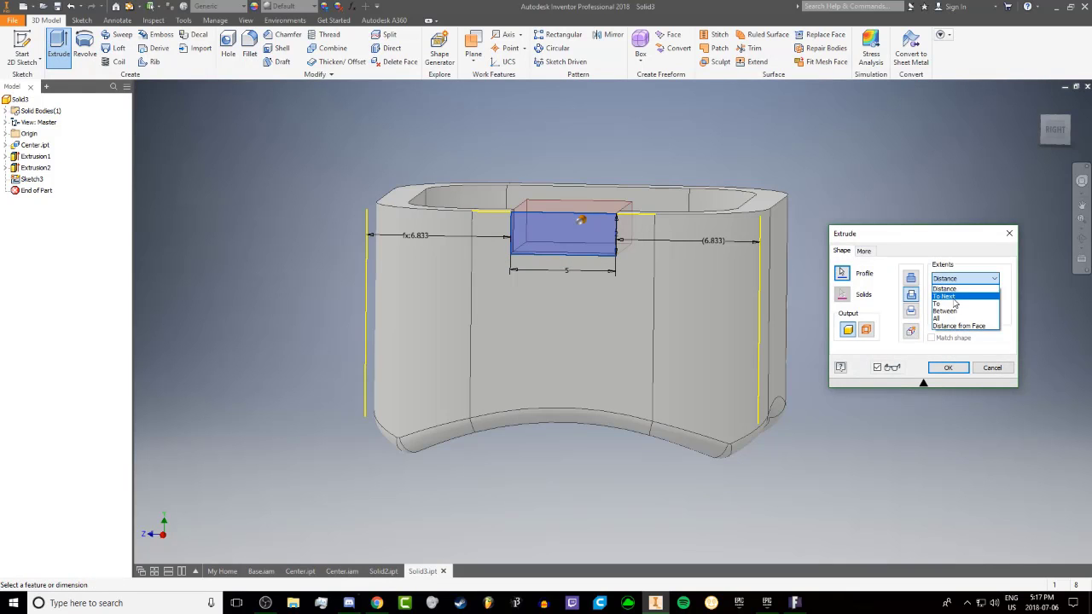
click(943, 296)
click(964, 278)
click(957, 320)
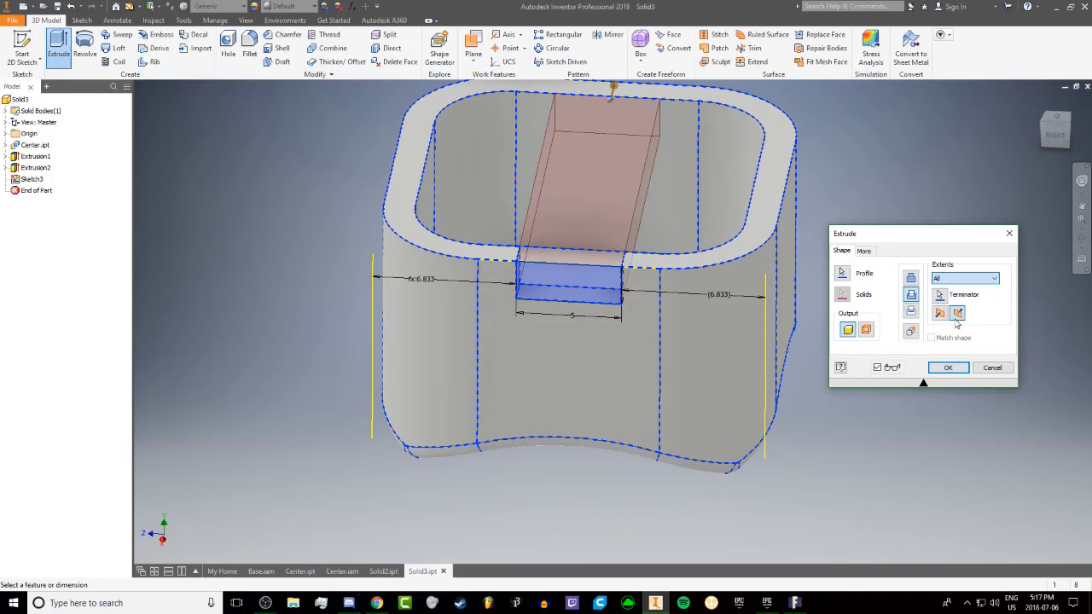
scroll(580, 174, up, 3)
shift+middle_drag(578, 177, 527, 182)
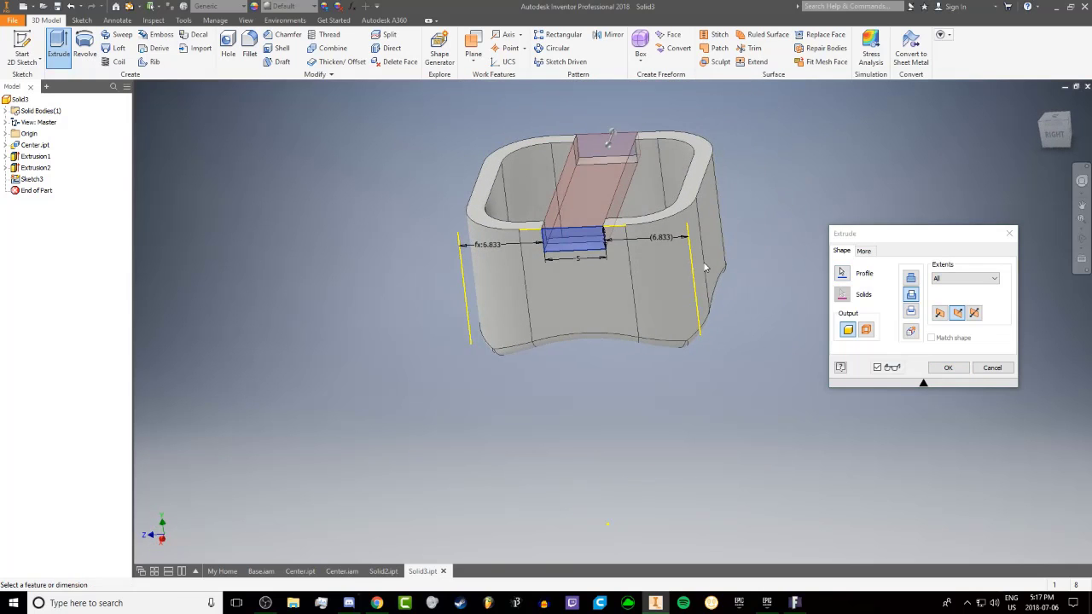
click(948, 368)
shift+middle_drag(595, 222, 546, 158)
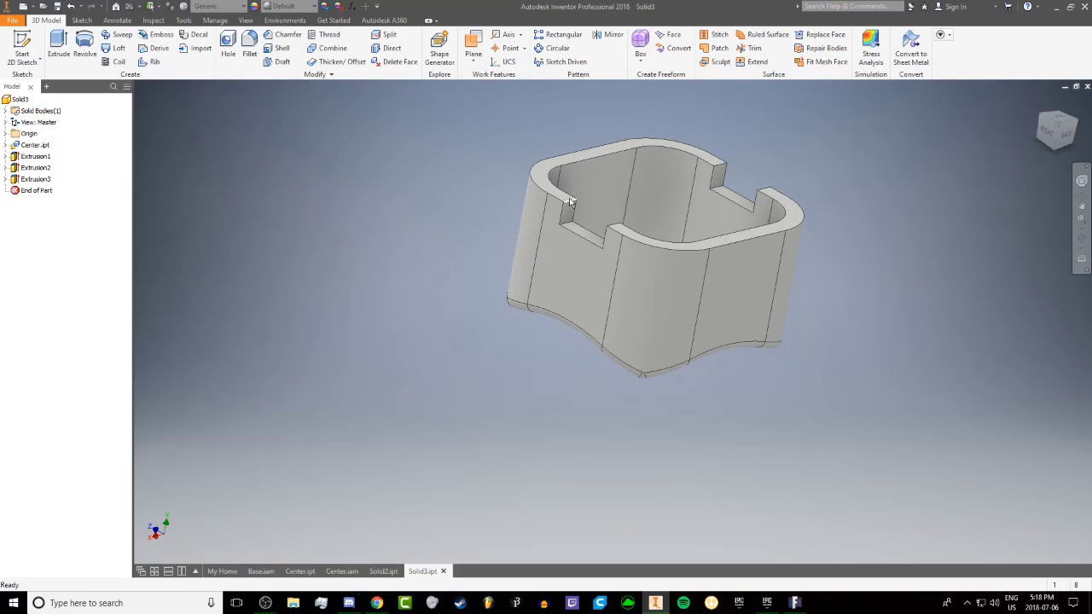
click(555, 49)
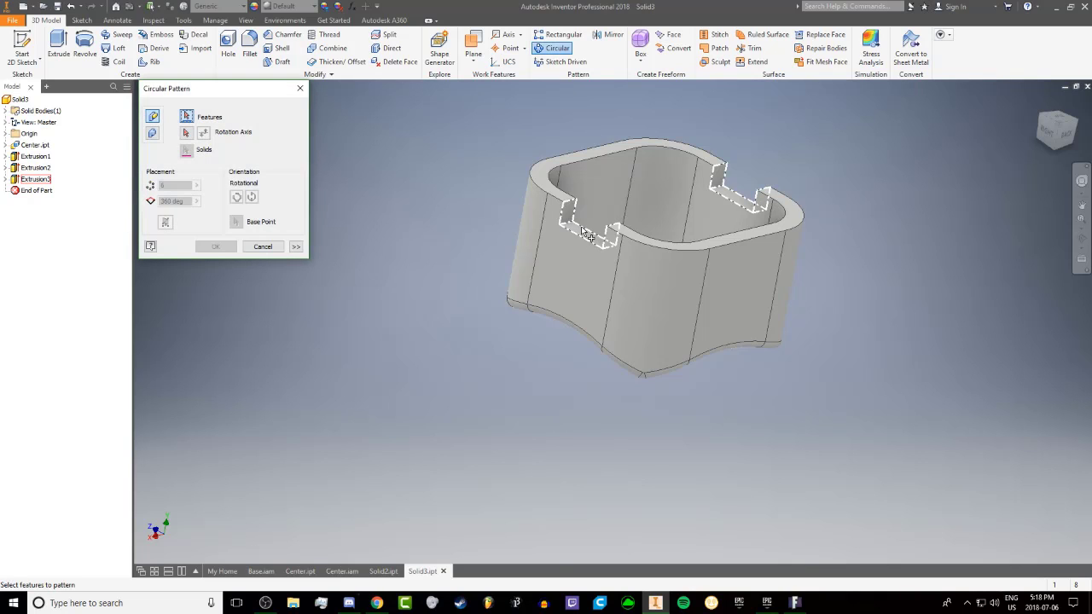
click(583, 230)
click(185, 133)
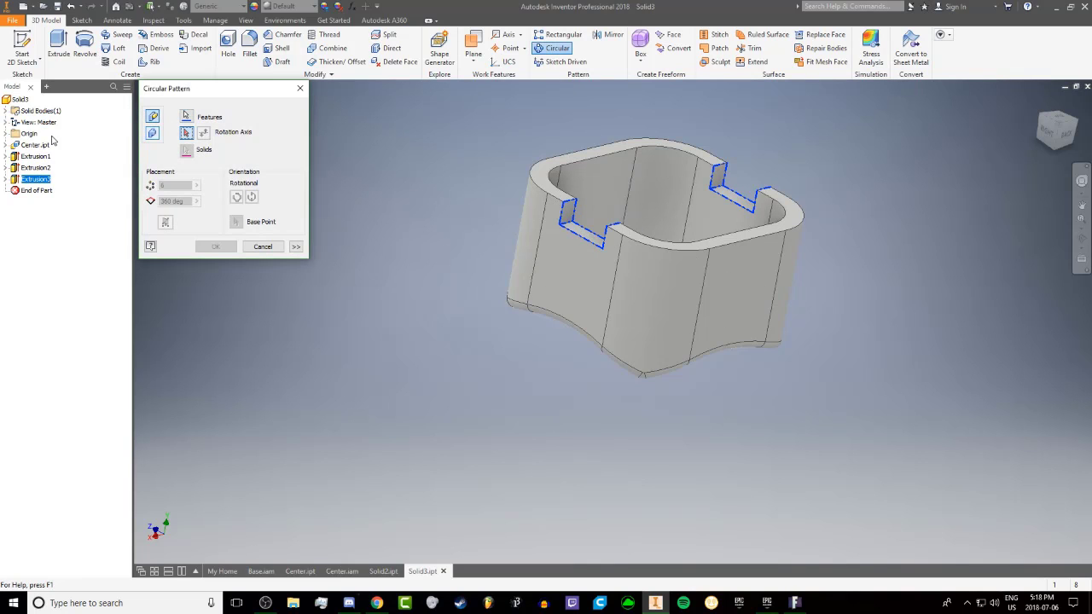
click(5, 134)
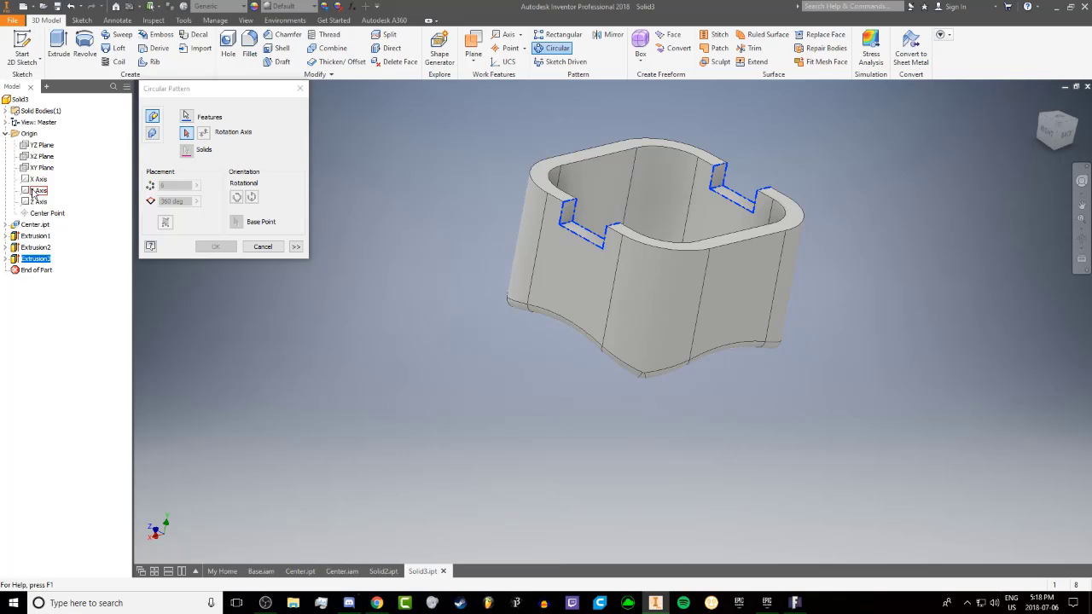
click(34, 191)
text(34)
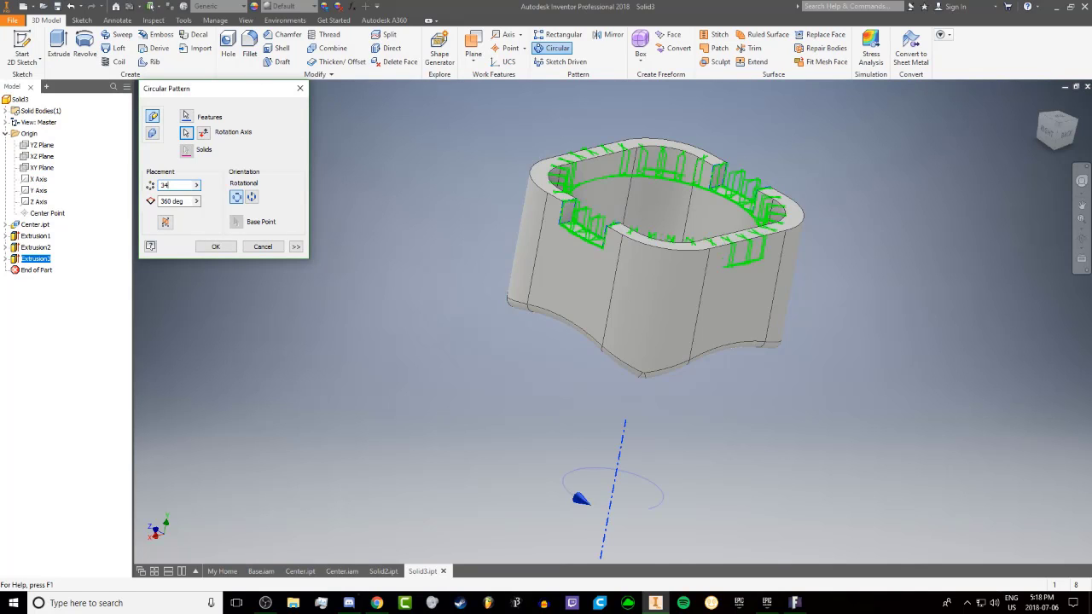
key(BackSpace)
key(BackSpace)
text(4)
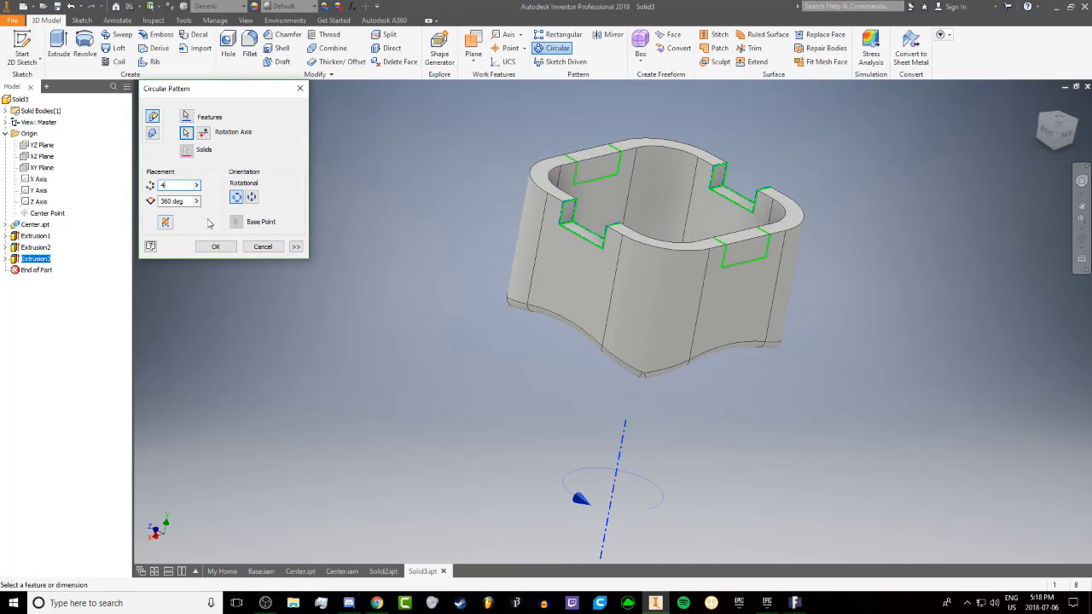
click(272, 246)
Fillet the four upper corner edges of the two opposite rim notches with a 1 mm radius
mouse_move(652, 215)
shift+middle_down()
mouse_move(714, 206)
mouse_move(657, 207)
shift+middle_up()
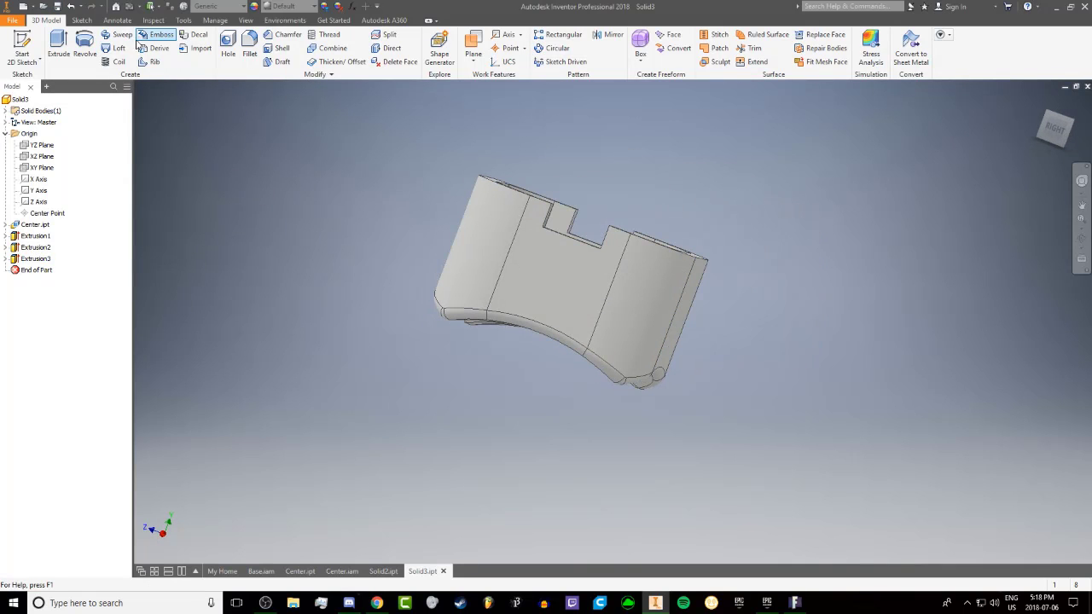
click(250, 53)
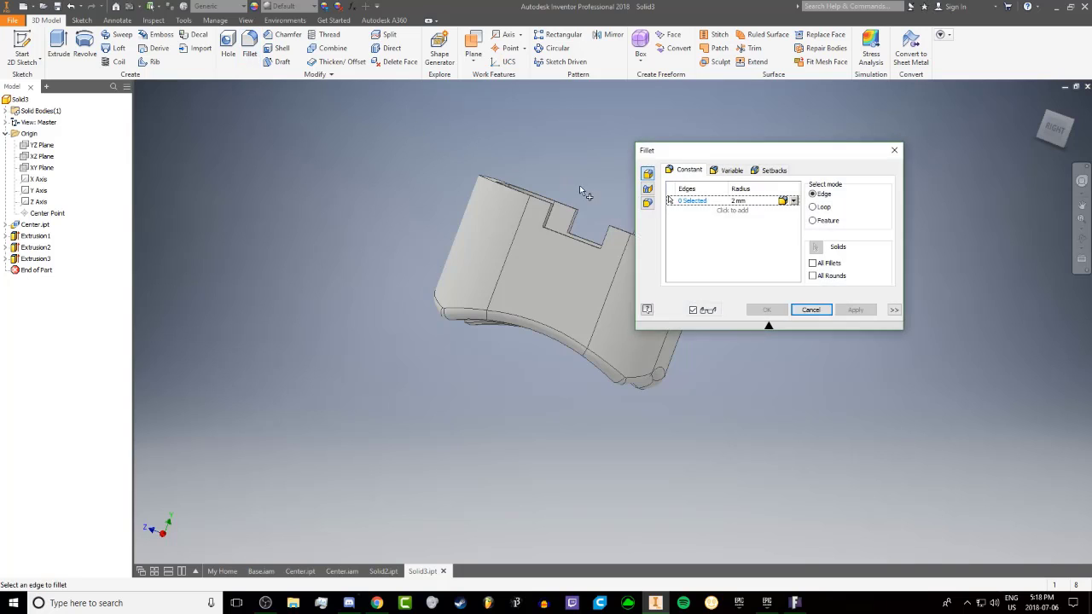
shift+middle_drag(579, 185, 559, 133)
click(567, 200)
click(535, 145)
click(583, 175)
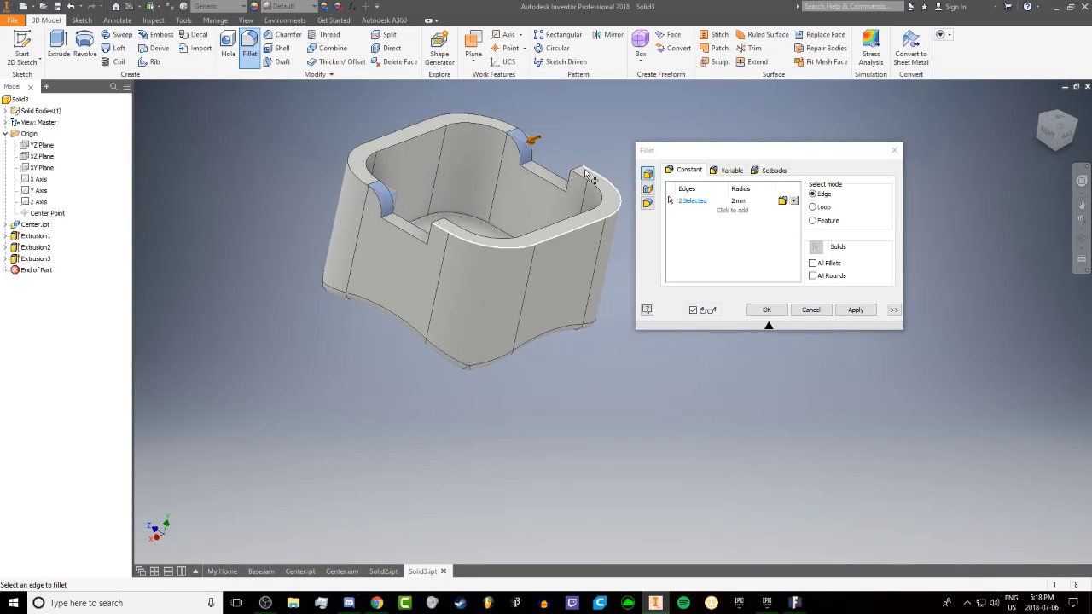
click(443, 229)
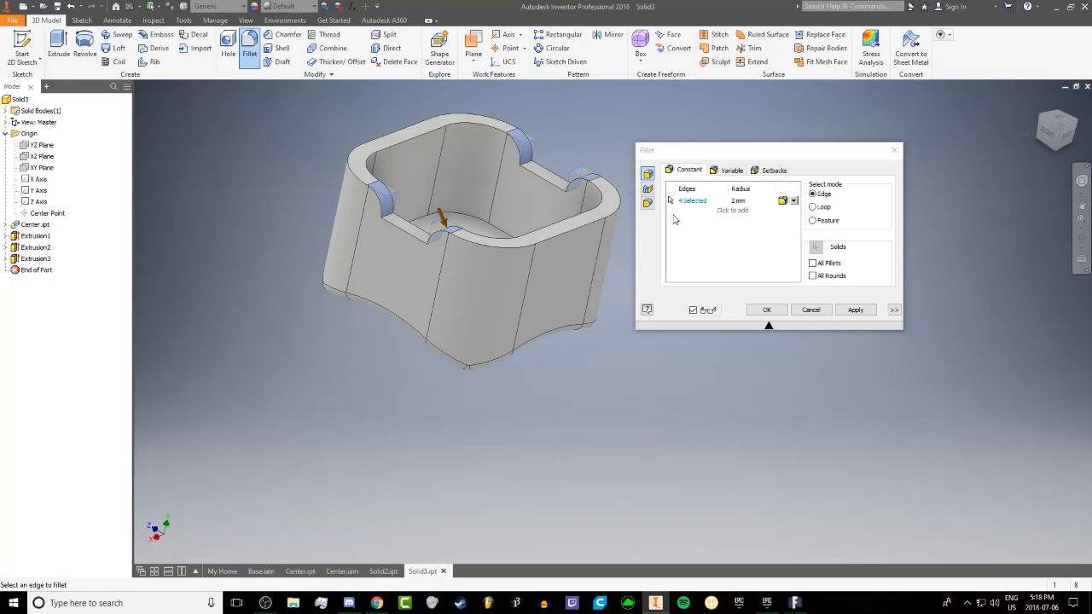
click(712, 205)
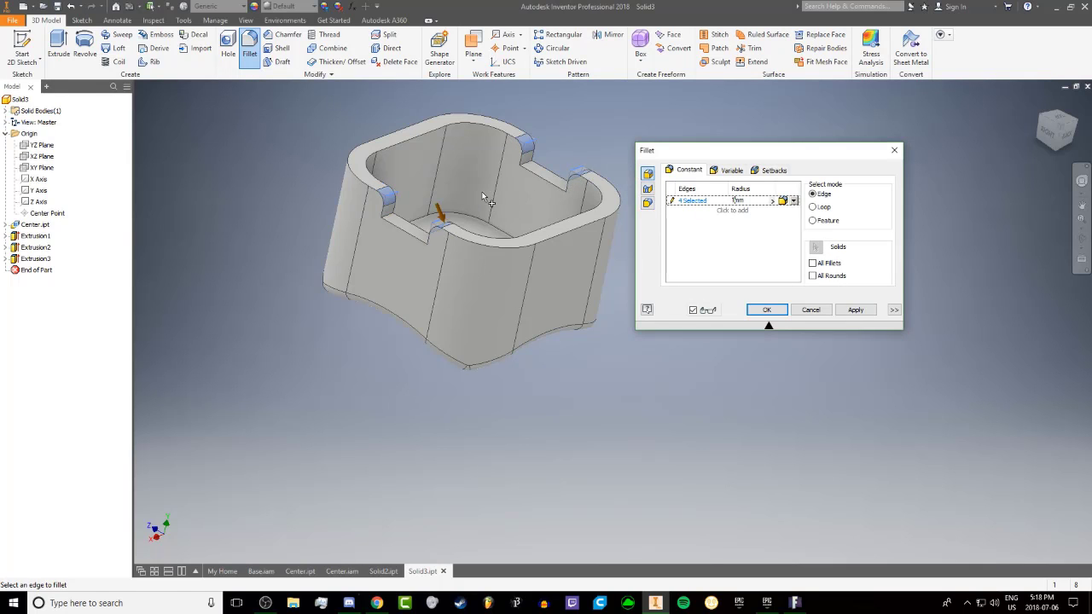
shift+middle_drag(440, 198, 418, 216)
scroll(418, 216, up, 3)
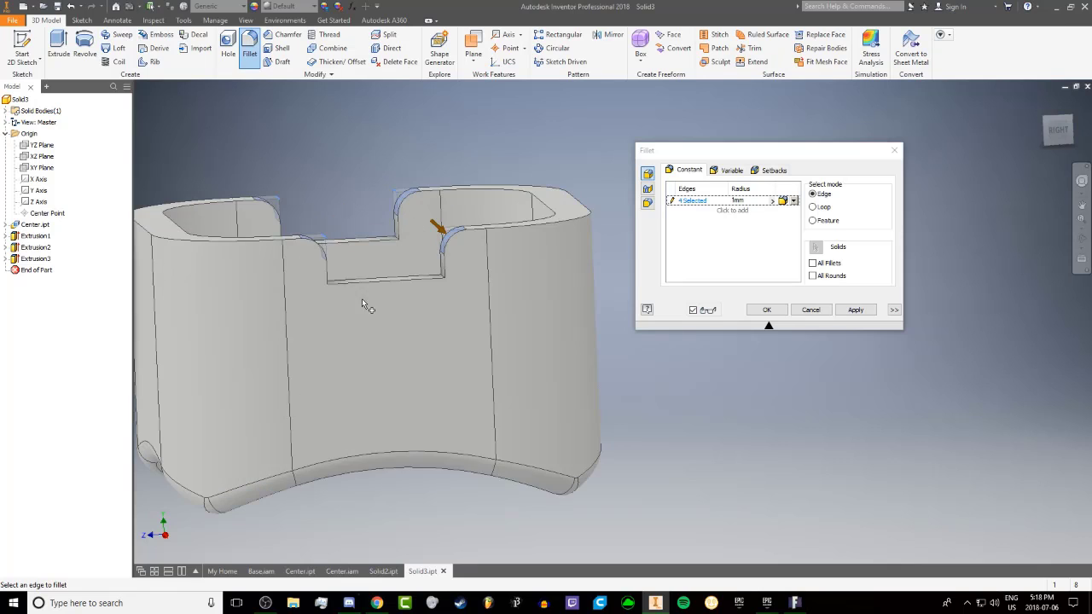
mouse_move(366, 304)
shift+middle_down()
mouse_move(349, 305)
mouse_move(379, 295)
shift+middle_up()
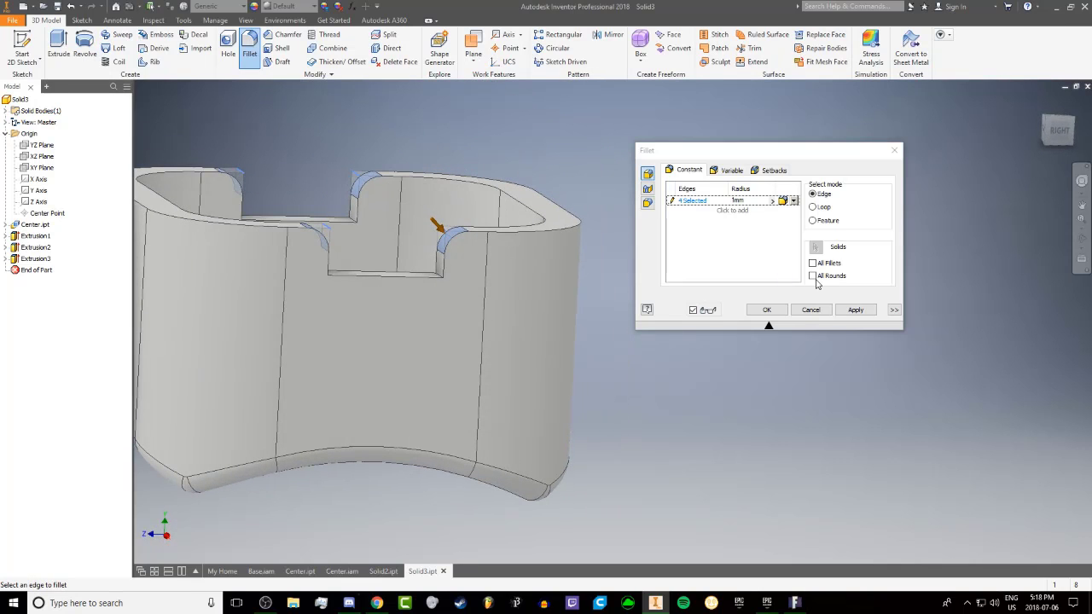
click(855, 309)
scroll(410, 237, down, 3)
shift+middle_drag(410, 238, 388, 232)
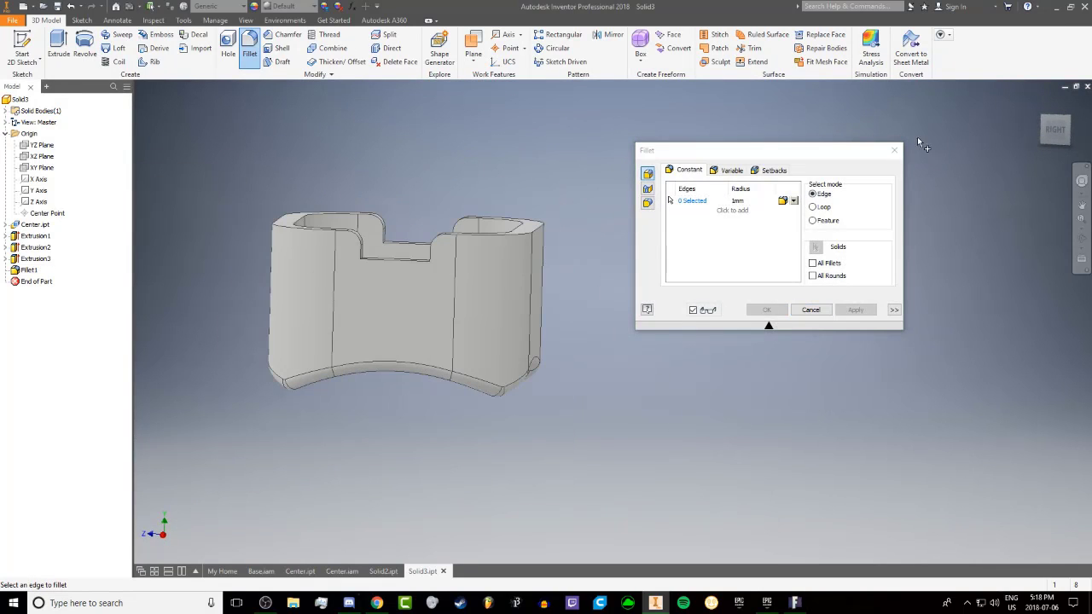
click(894, 150)
Examine the notched body from several sides, including its underside, and check how it looks in the Center assembly
shift+middle_drag(505, 132, 495, 166)
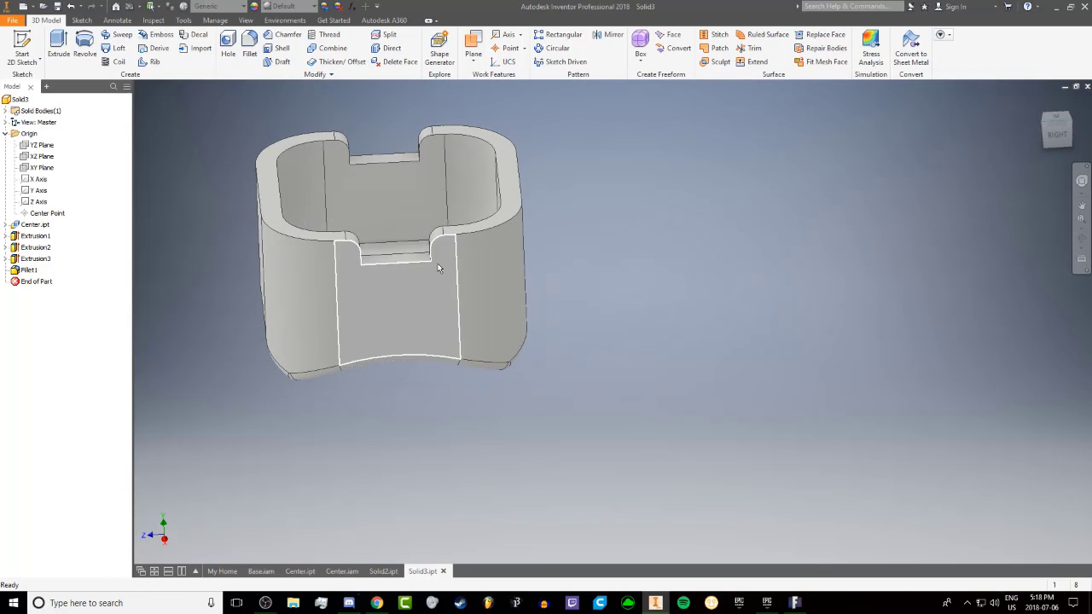
shift+middle_drag(440, 269, 401, 210)
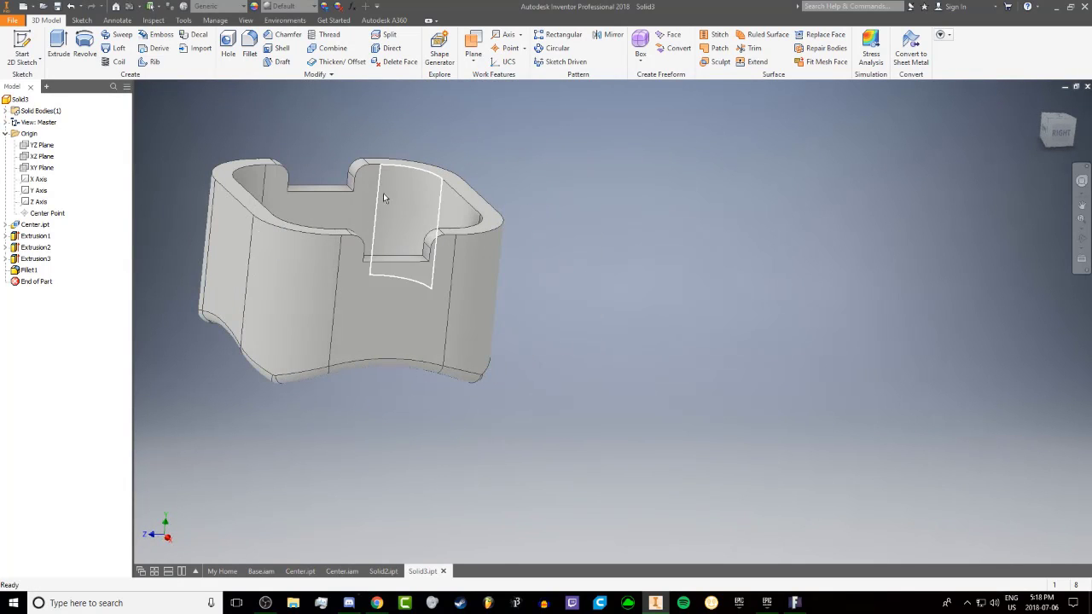
shift+middle_drag(338, 187, 386, 326)
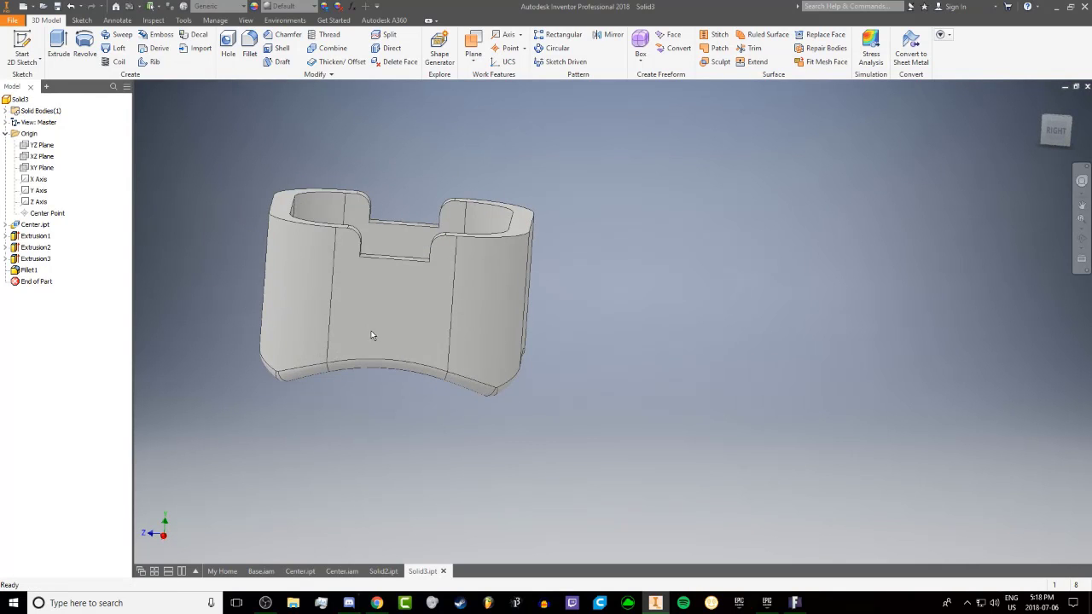
shift+middle_drag(286, 328, 282, 278)
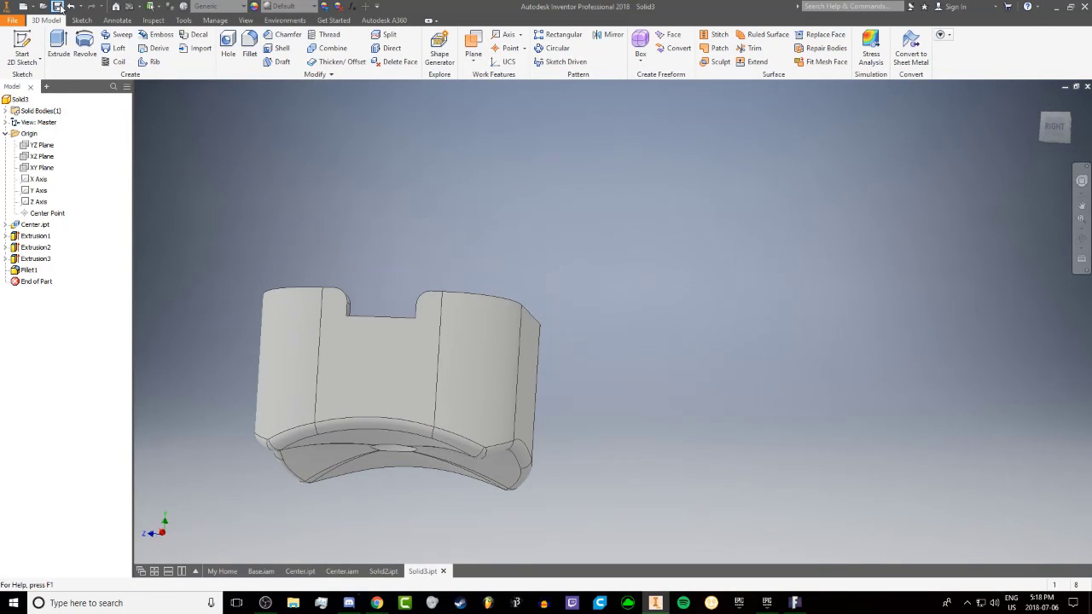
click(383, 574)
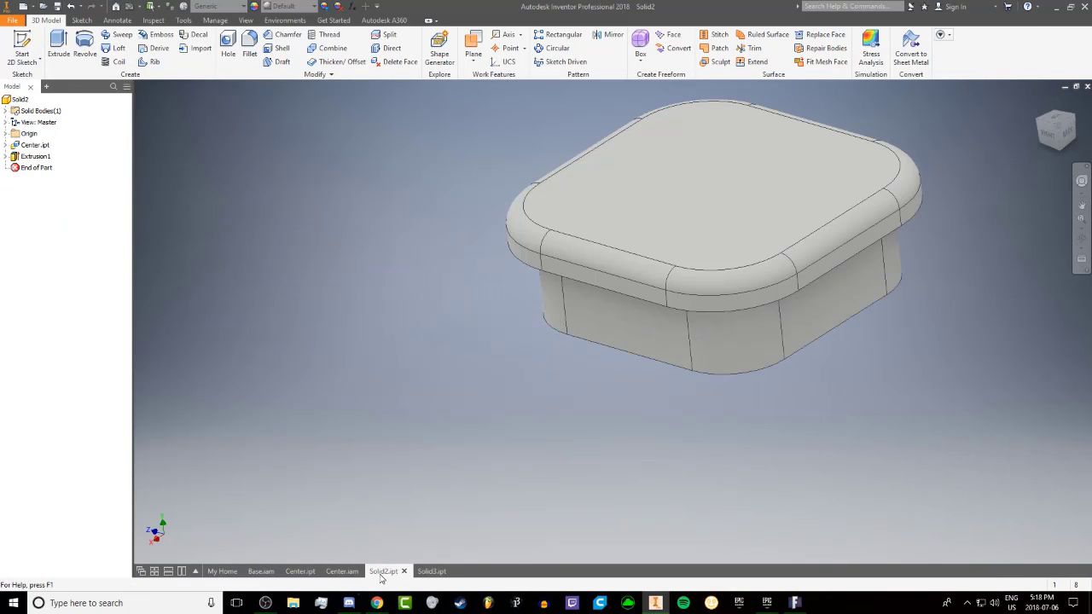
click(342, 572)
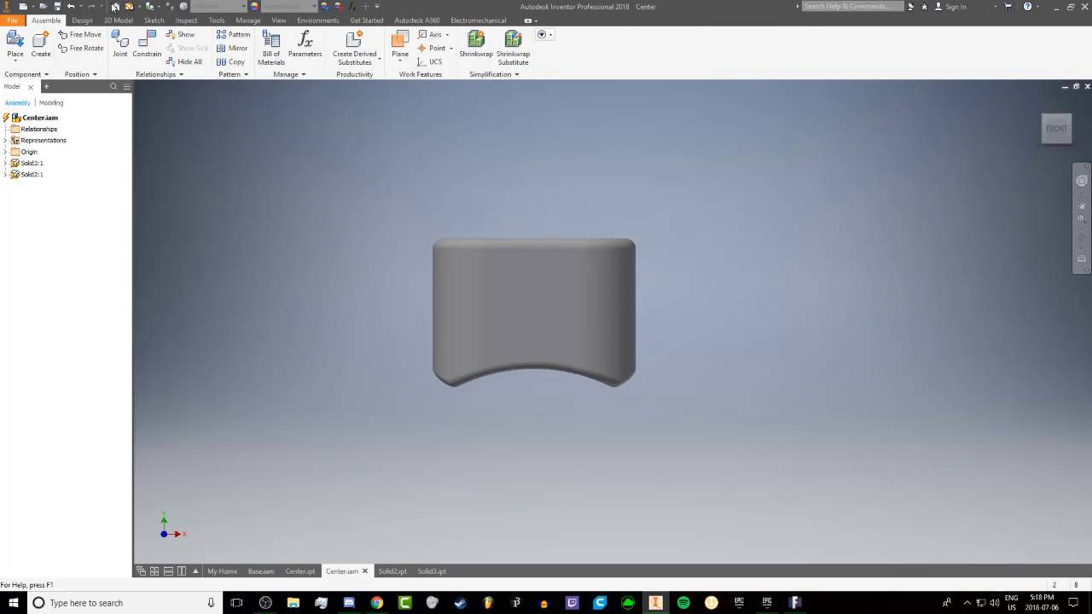
shift+middle_drag(396, 195, 363, 525)
Chamfer the outer lower edge loop of the cap's insert rim in Solid2 with a distance of 0.75 mm
click(384, 577)
shift+middle_drag(432, 512, 394, 286)
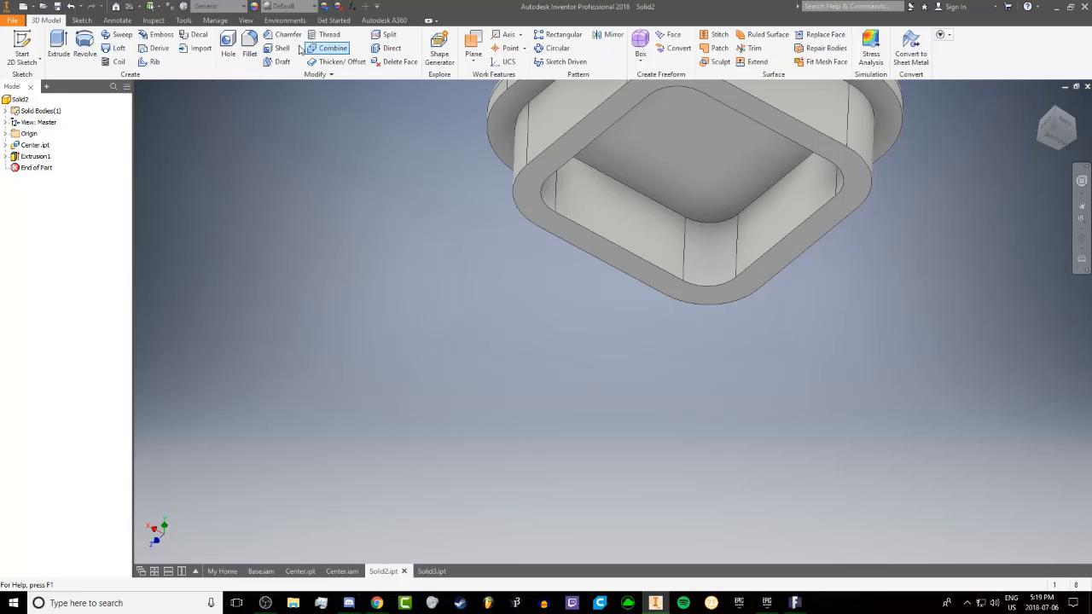
click(567, 137)
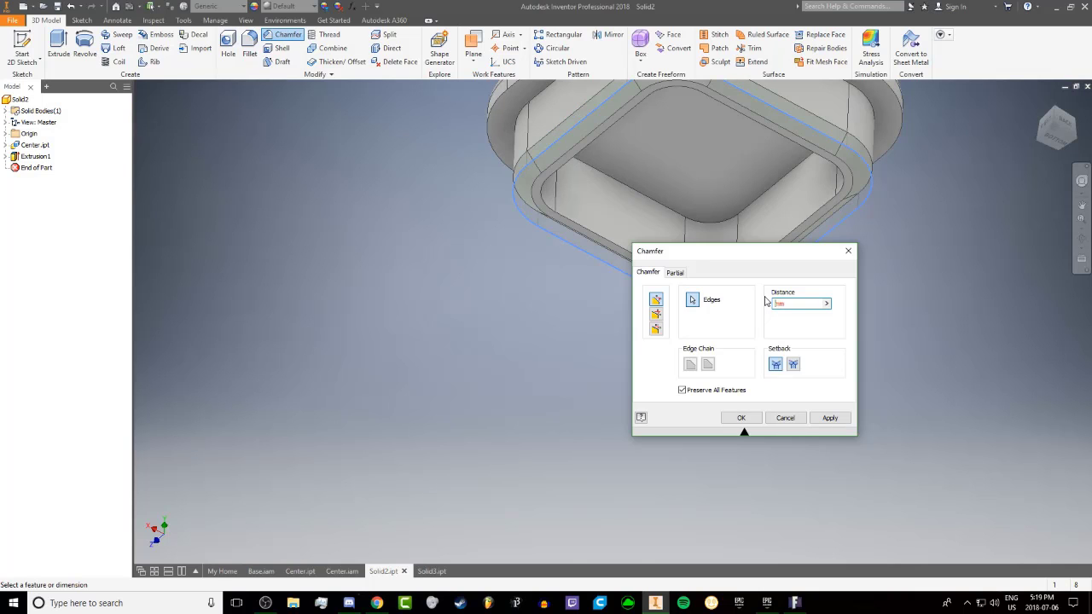
text(75)
shift+middle_drag(588, 189, 709, 202)
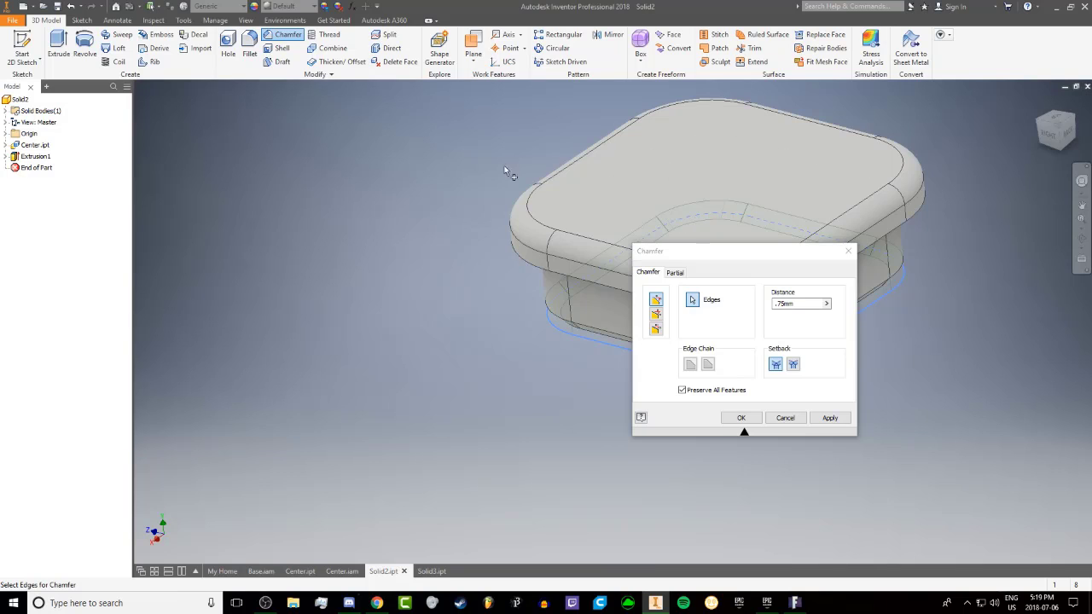
shift+middle_drag(510, 173, 595, 290)
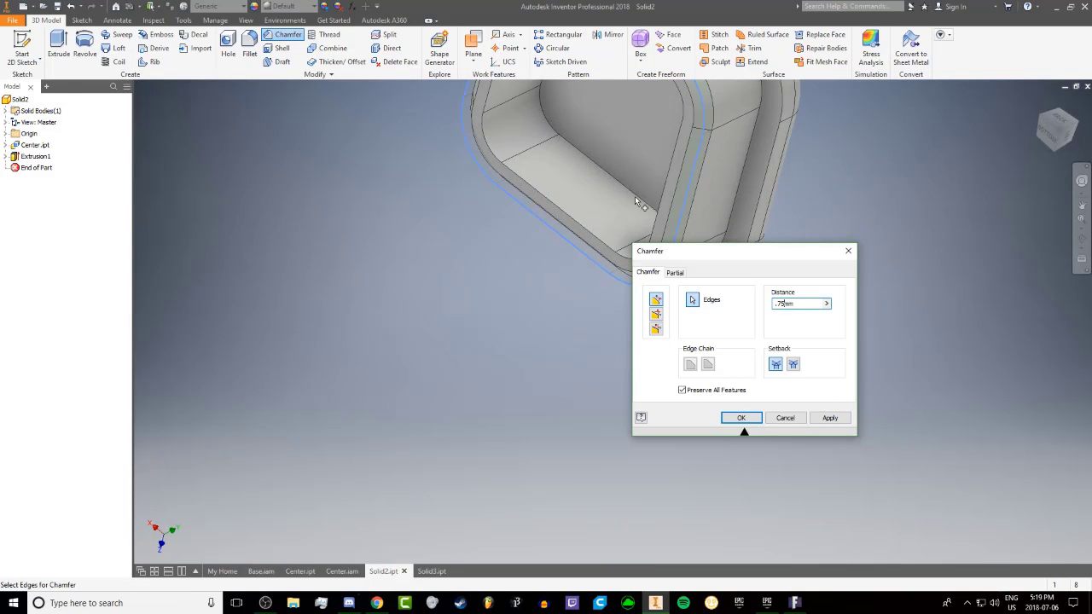
click(830, 418)
shift+middle_drag(561, 151, 774, 276)
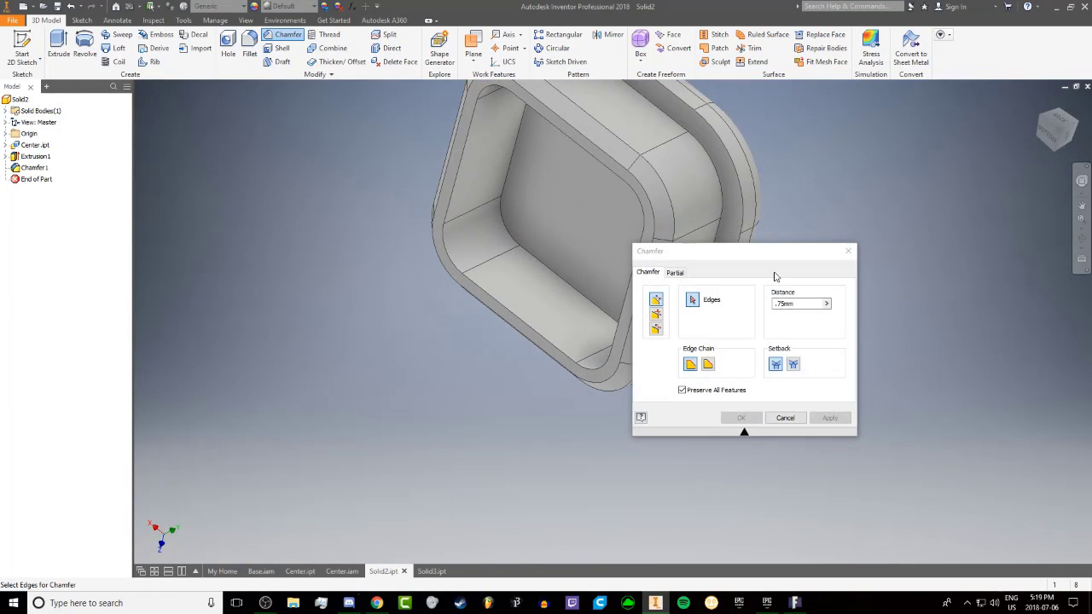
click(849, 251)
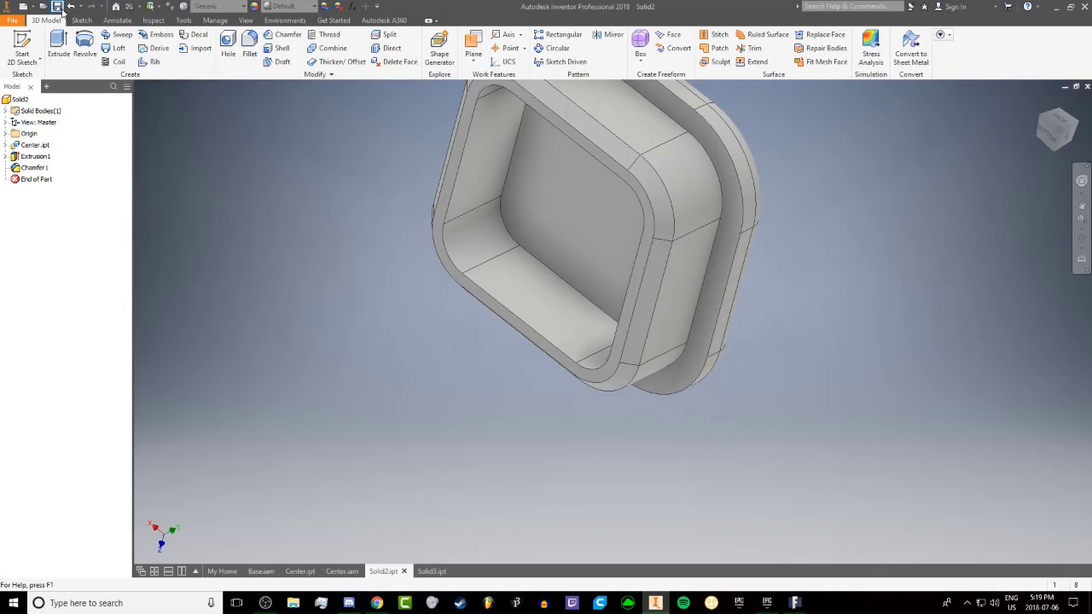
Open the cap's insert rim extrusion to review its distance and accept the settings
shift+middle_drag(412, 375, 273, 480)
click(36, 156)
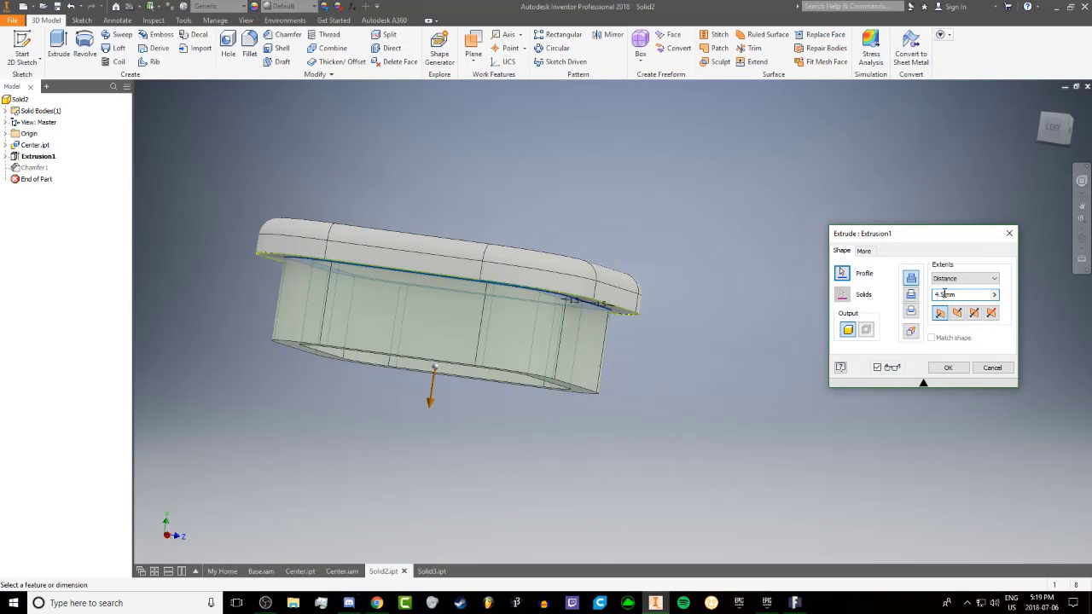
key(Return)
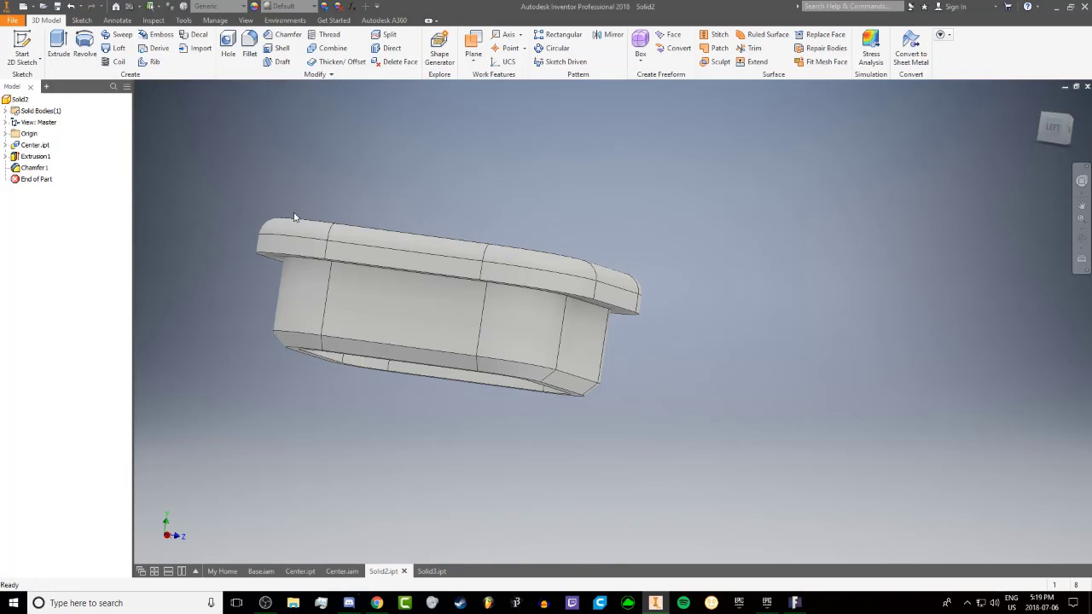
Examine the Center assembly, the Center part and the Base assembly from several angles
click(342, 572)
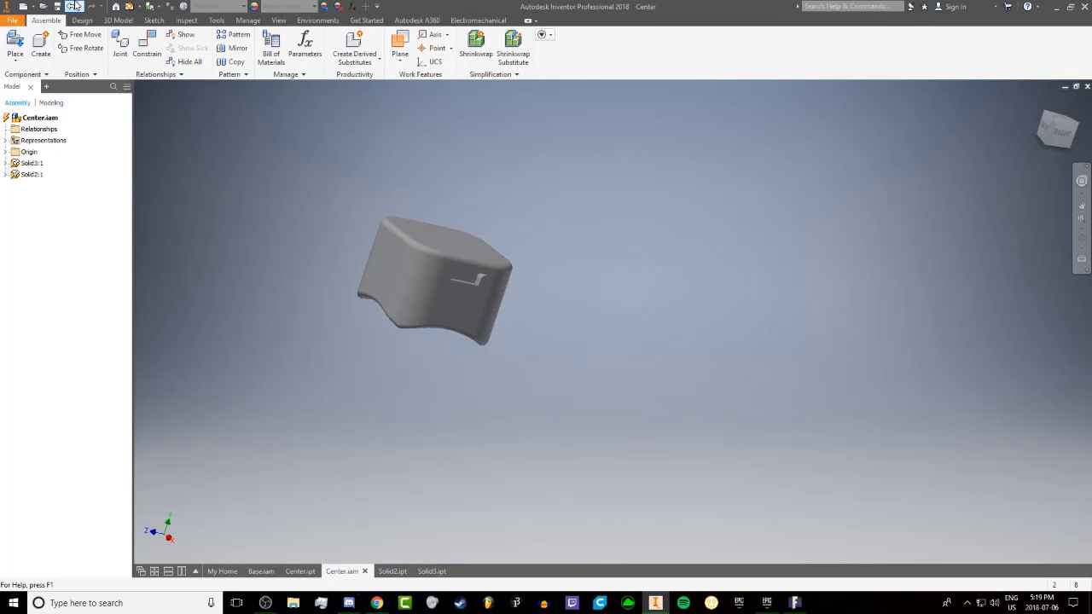
shift+middle_drag(478, 208, 561, 128)
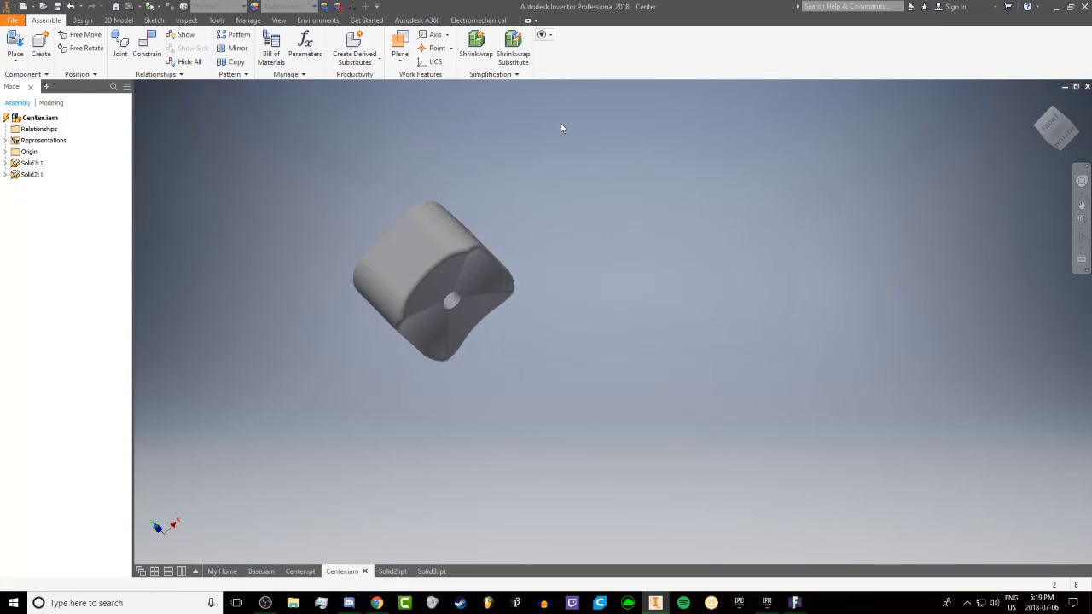
click(292, 572)
shift+middle_drag(336, 282, 529, 439)
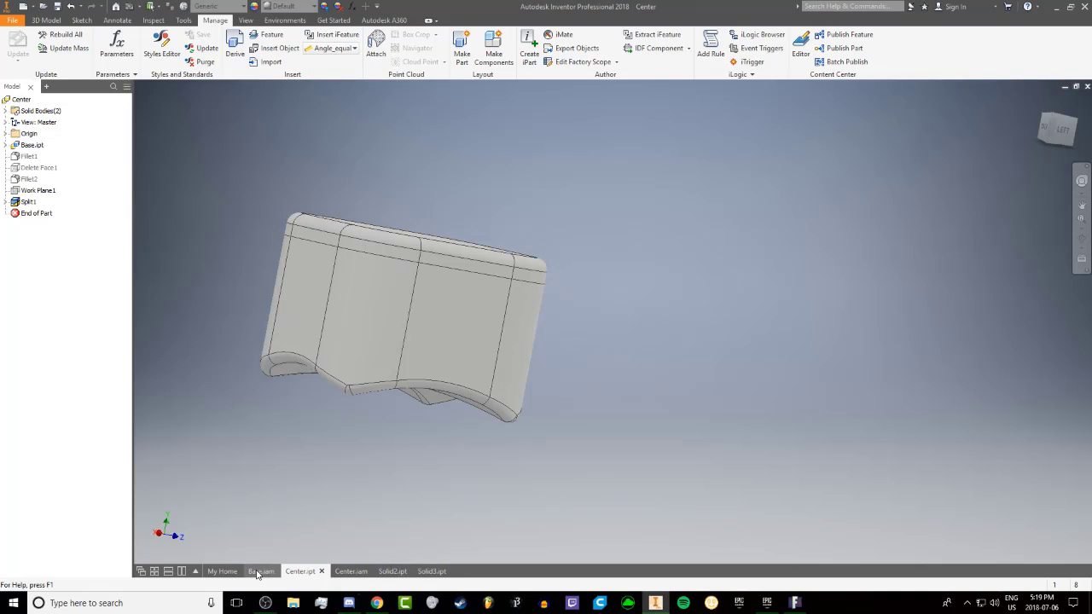
click(258, 571)
shift+middle_drag(409, 325, 529, 436)
scroll(633, 352, up, 5)
scroll(634, 351, down, 2)
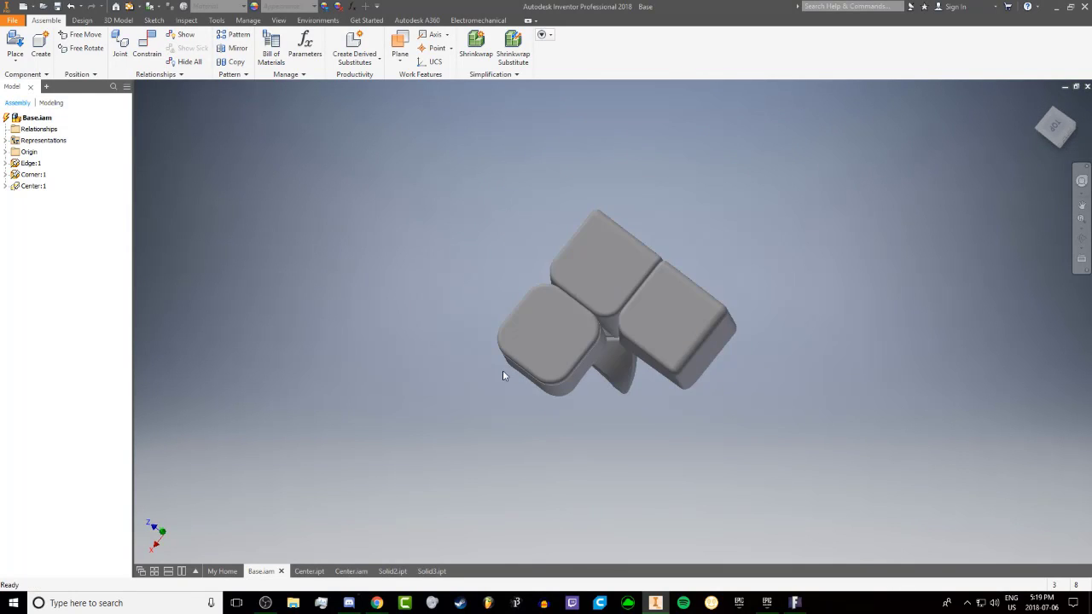
shift+middle_drag(504, 376, 503, 303)
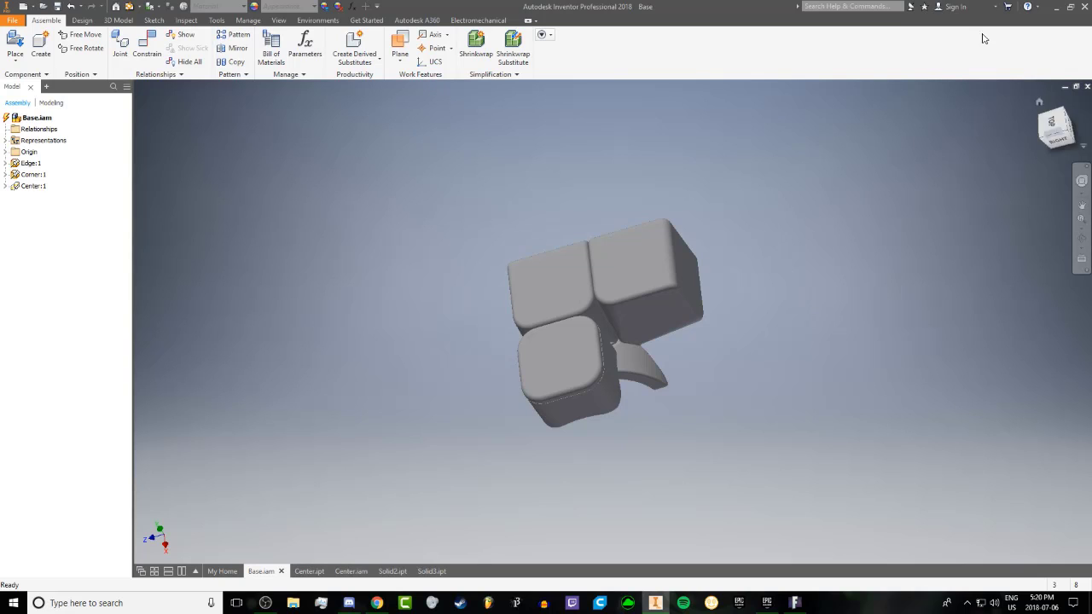
shift+middle_drag(984, 220, 984, 219)
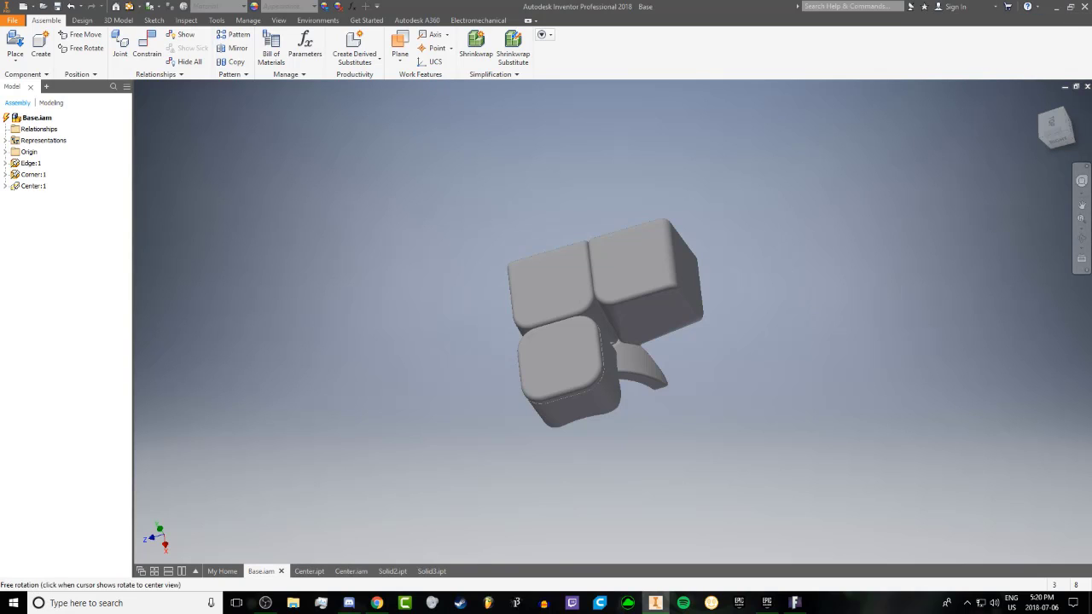